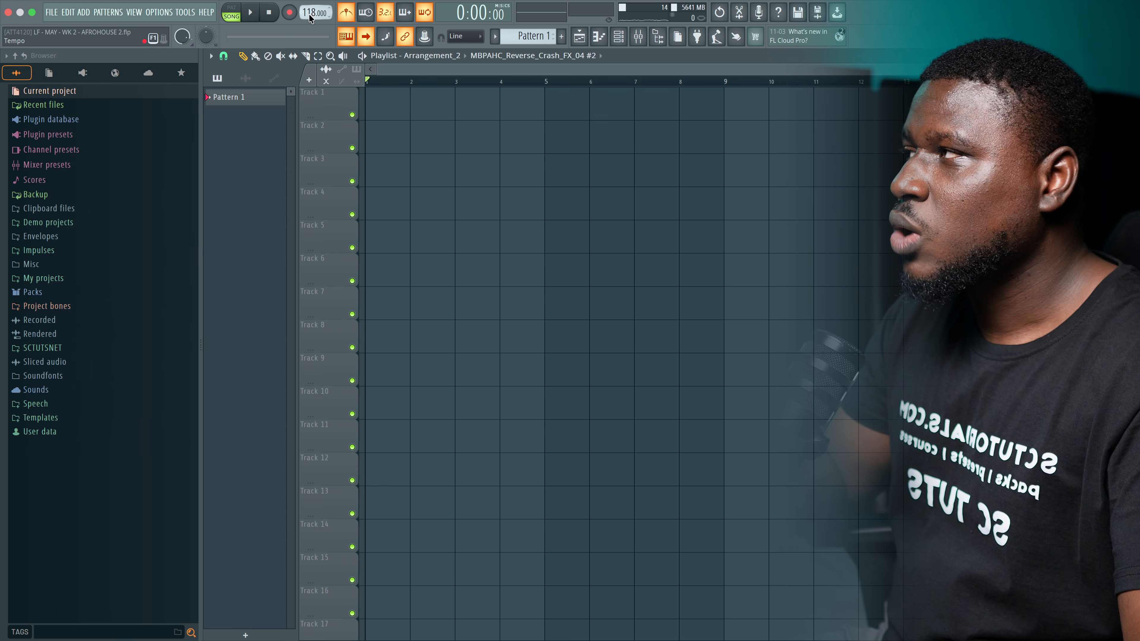
Open the channel rack and audition the Kick, Rim and Clap sounds.
click(611, 43)
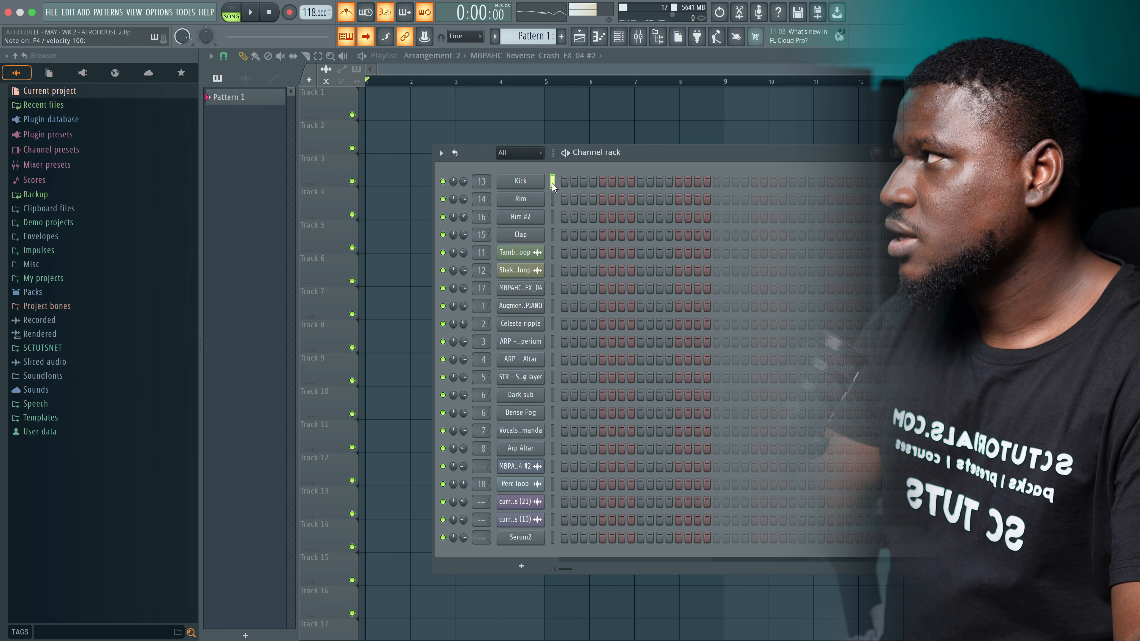
click(553, 198)
click(553, 235)
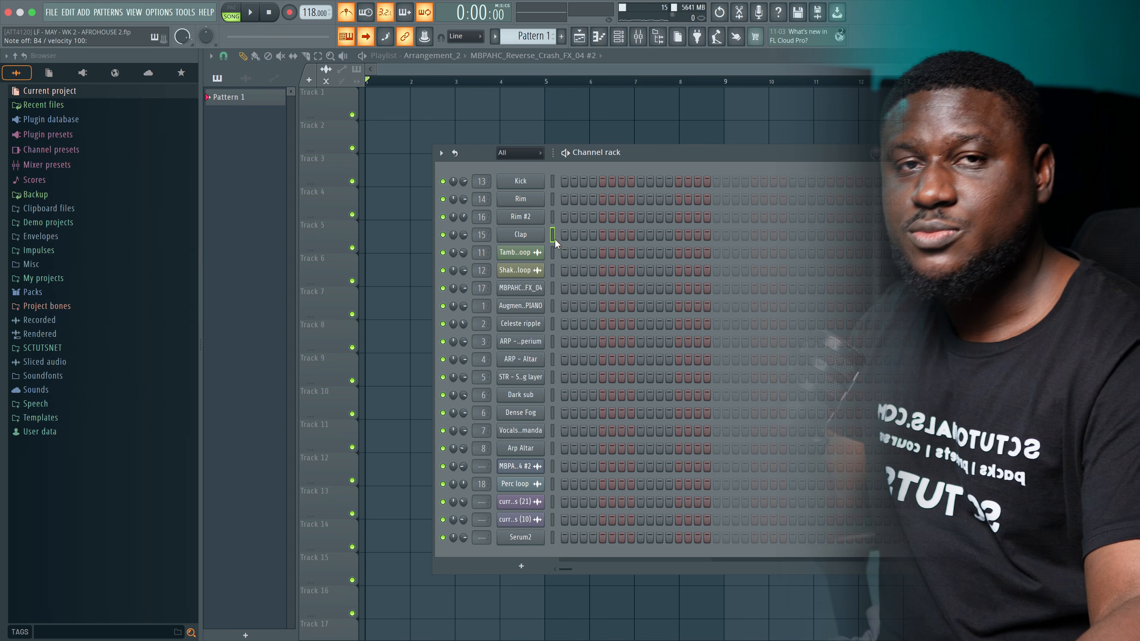
Fill the Kick channel on every 4 steps and play it in pattern mode with the metronome off.
right_click(527, 185)
click(679, 230)
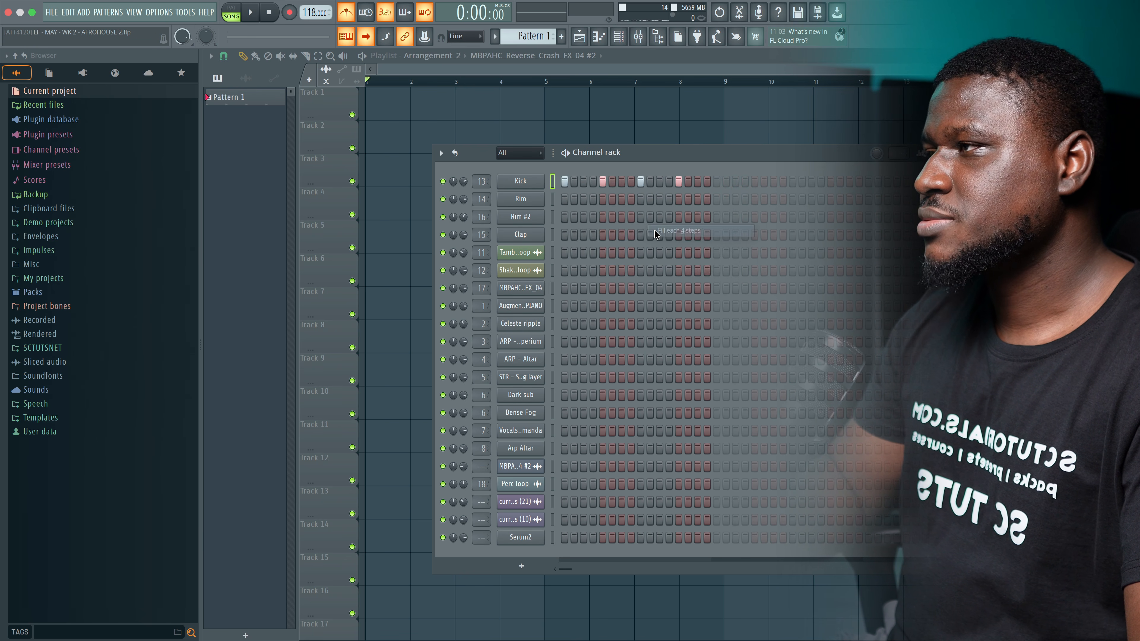
click(346, 13)
click(238, 17)
key(space)
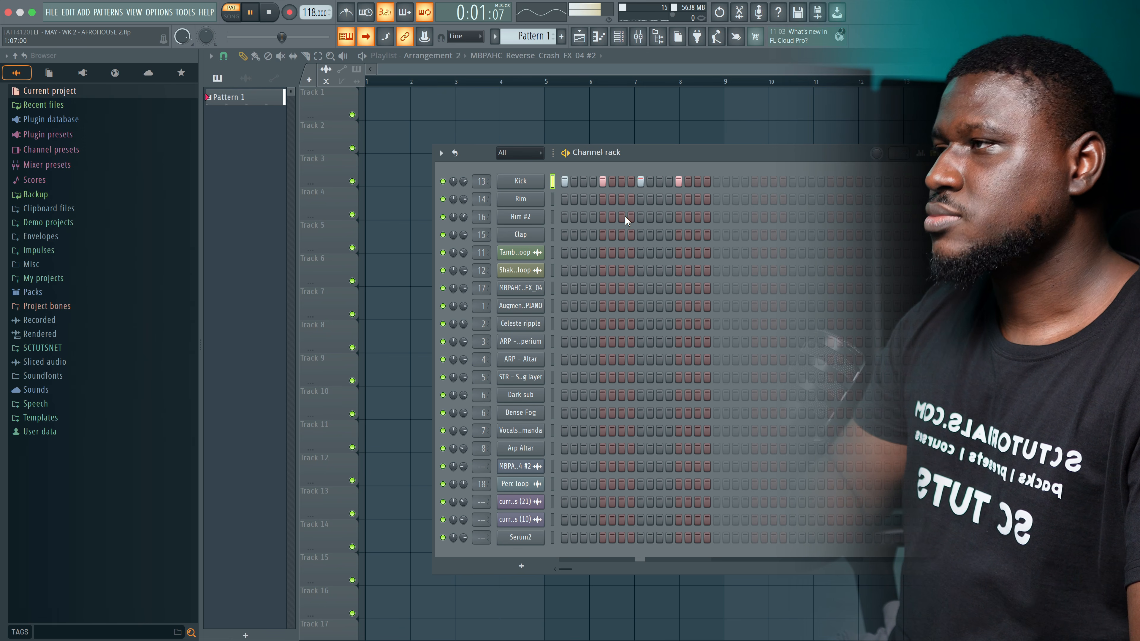
key(space)
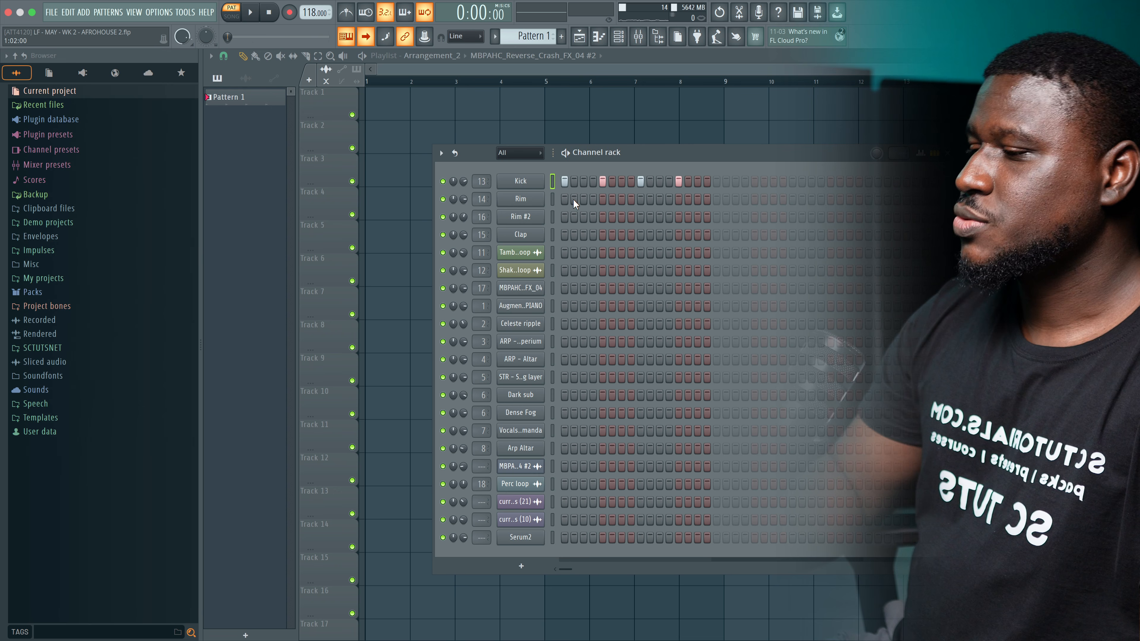
Add Rim hits on steps 4 and 7 and play the pattern.
click(592, 199)
click(622, 199)
key(space)
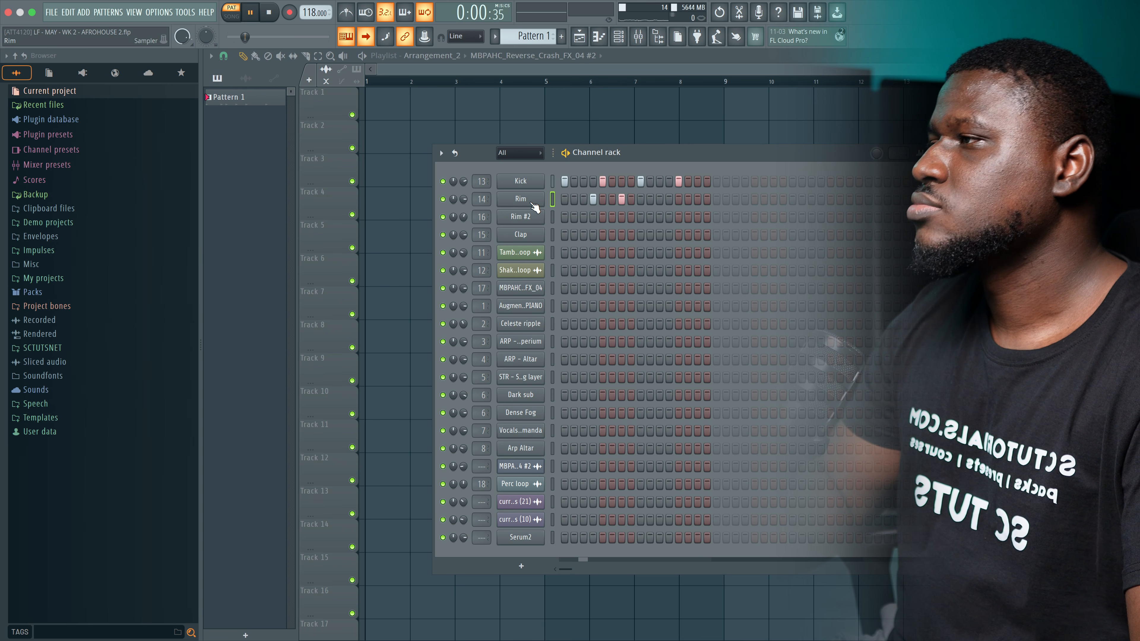
key(space)
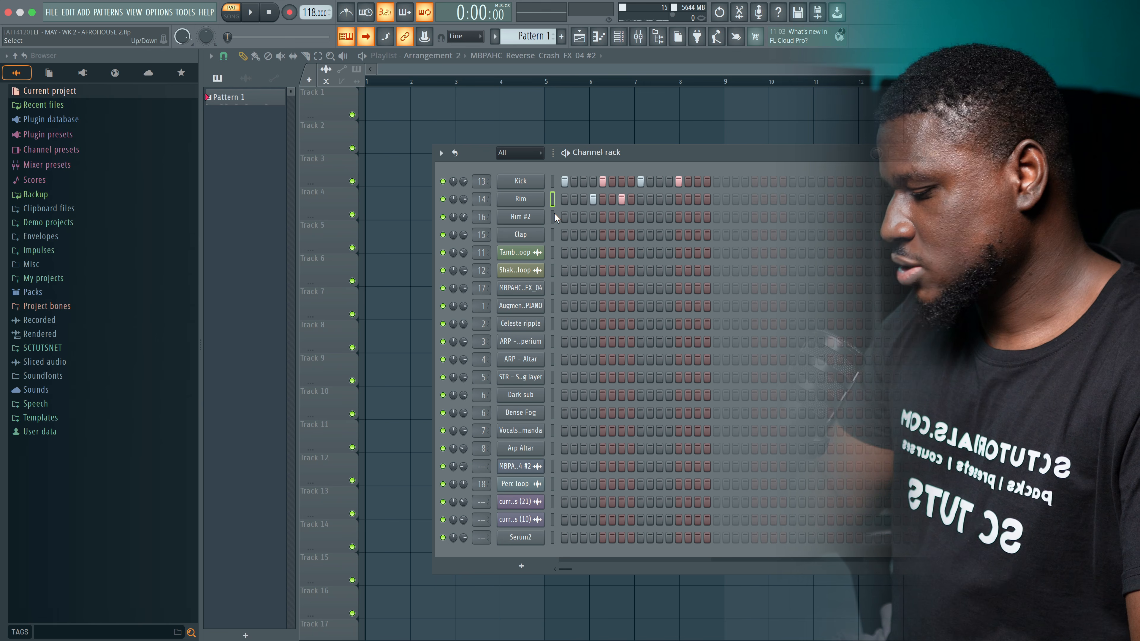
Add Rim #2 hits on steps 7 and 11 and play the pattern.
click(622, 217)
key(space)
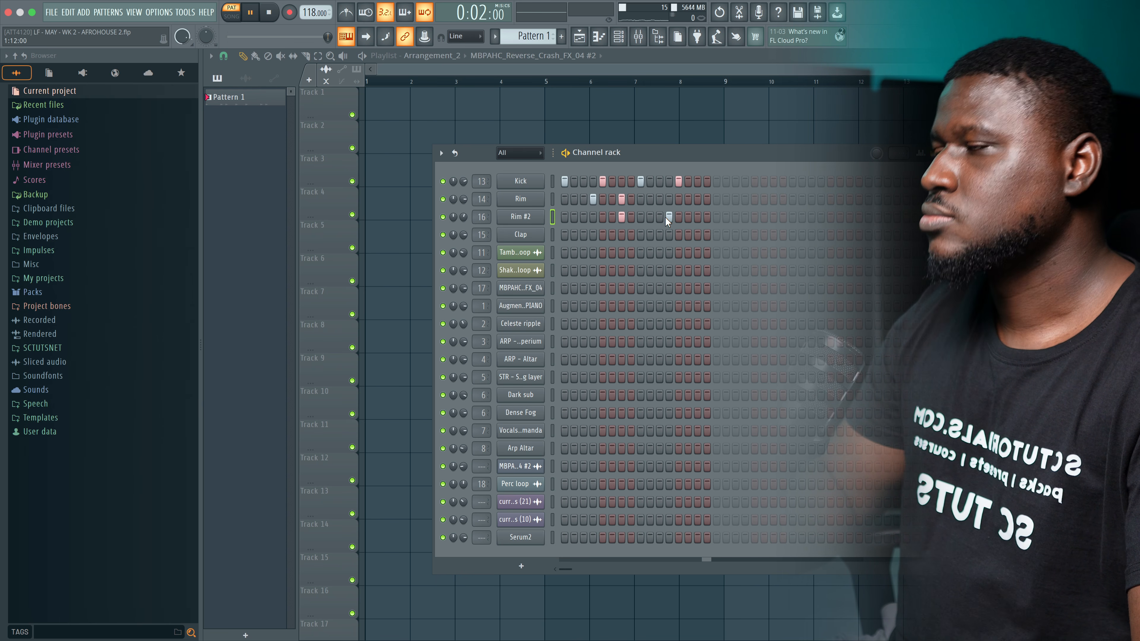
click(661, 218)
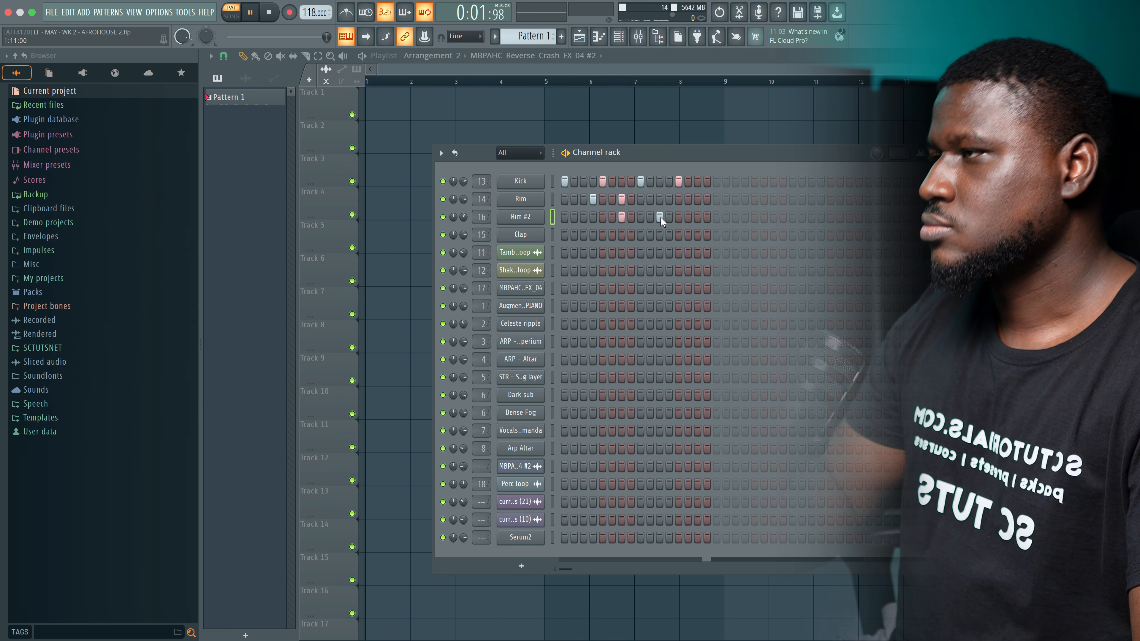
key(space)
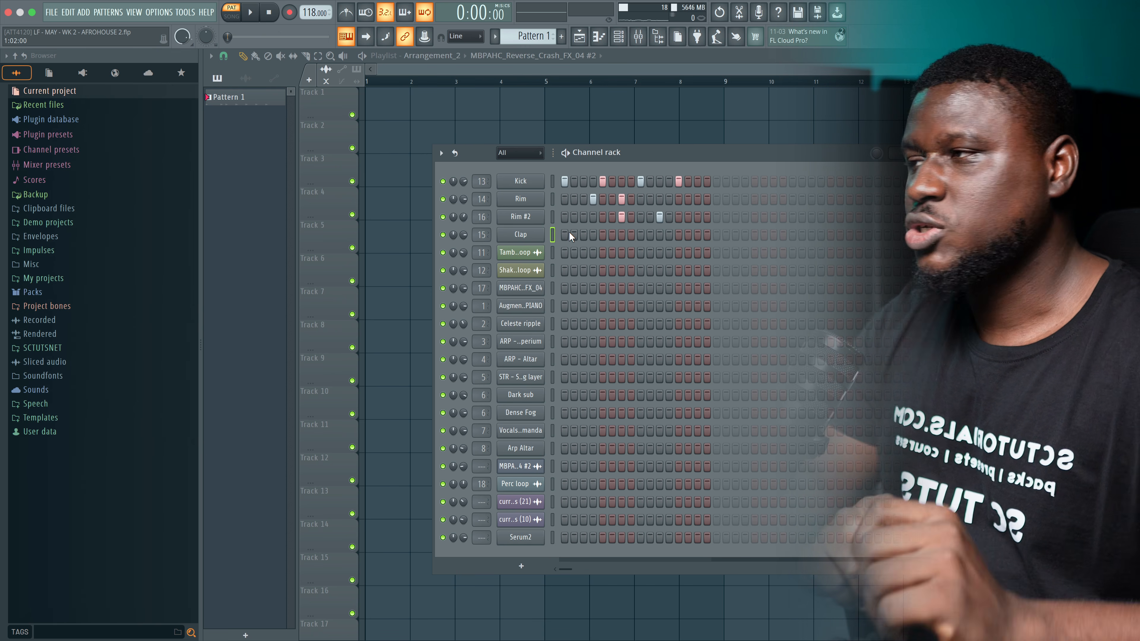
Add Clap hits on steps 4, 11, 12 and 15 while the pattern plays.
key(space)
click(592, 235)
click(660, 234)
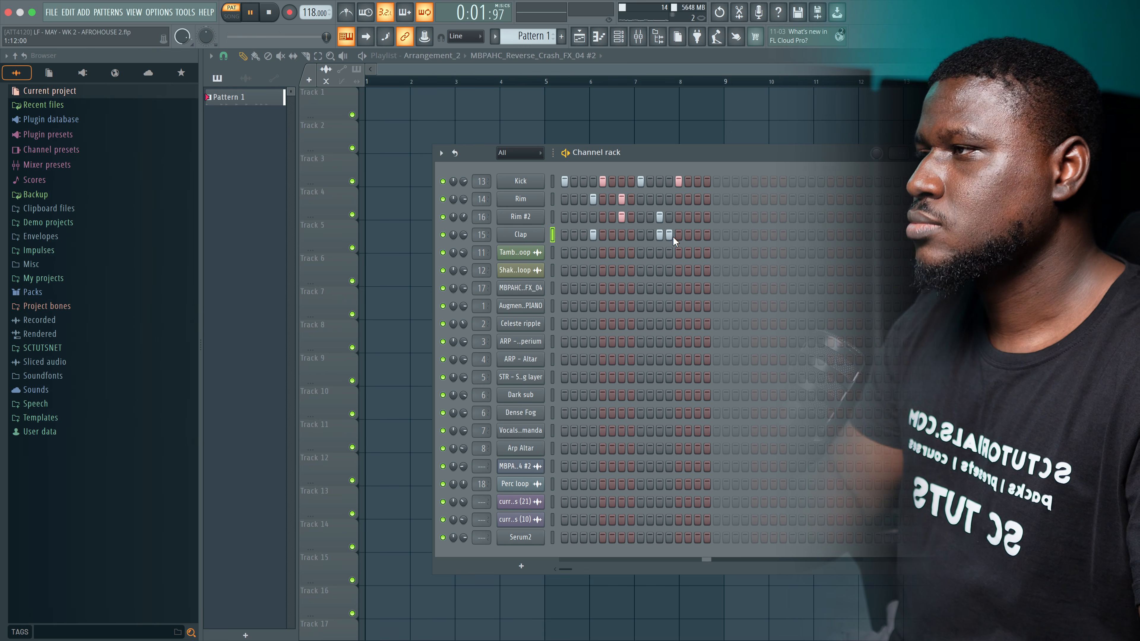
click(669, 234)
click(696, 235)
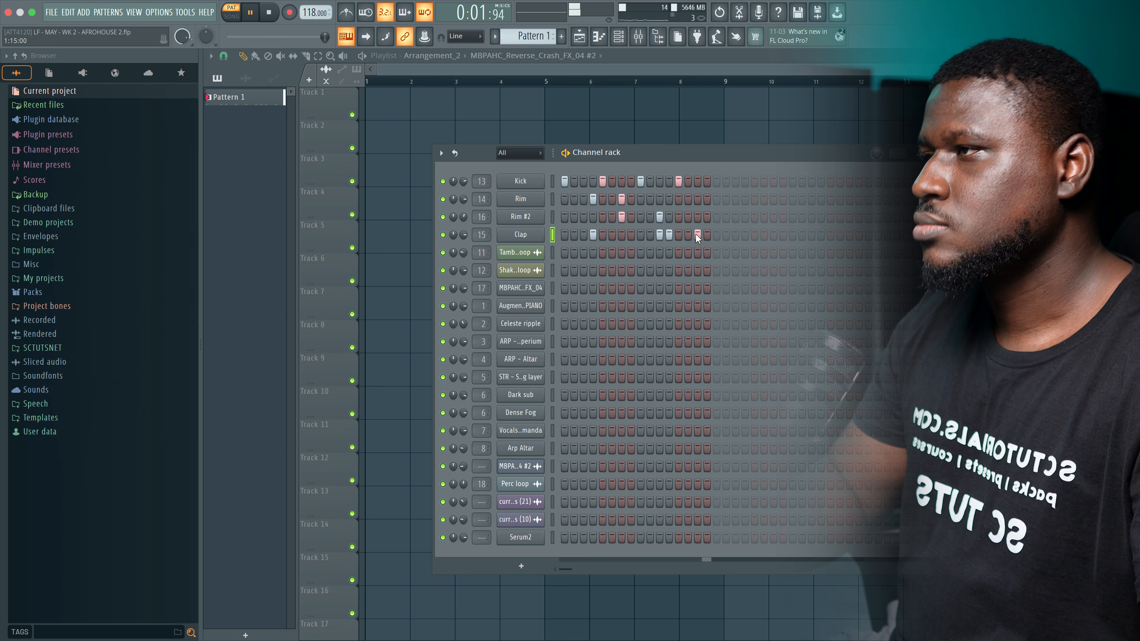
key(space)
Move the Clap hit on step 4 to step 3 and try the pattern without the hit on step 12.
click(592, 235)
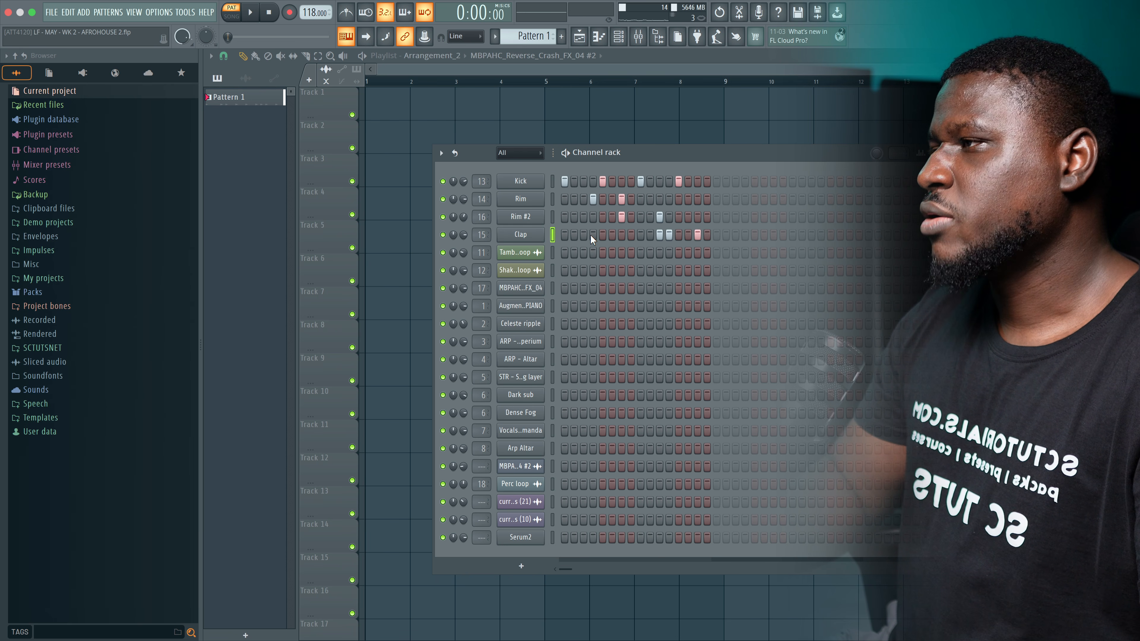
key(space)
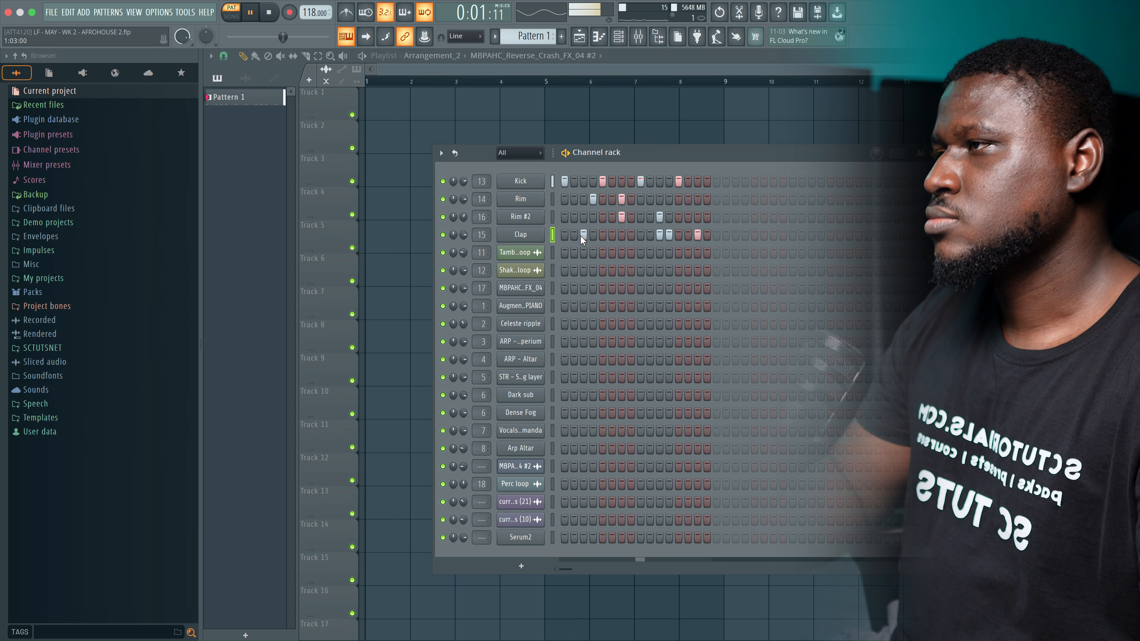
click(669, 235)
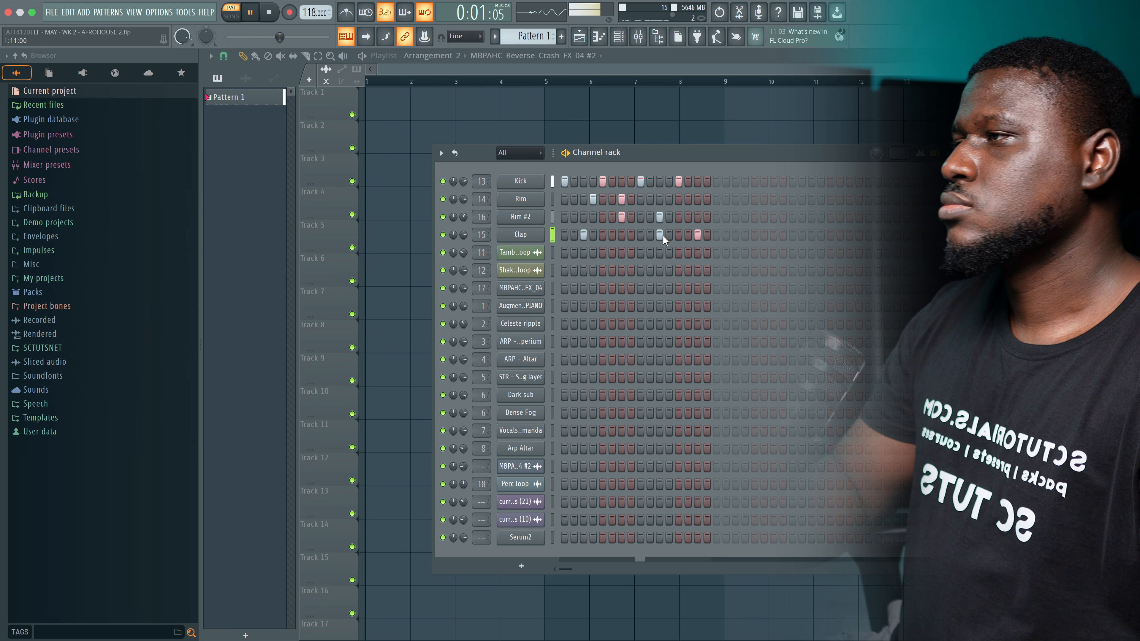
click(668, 235)
key(space)
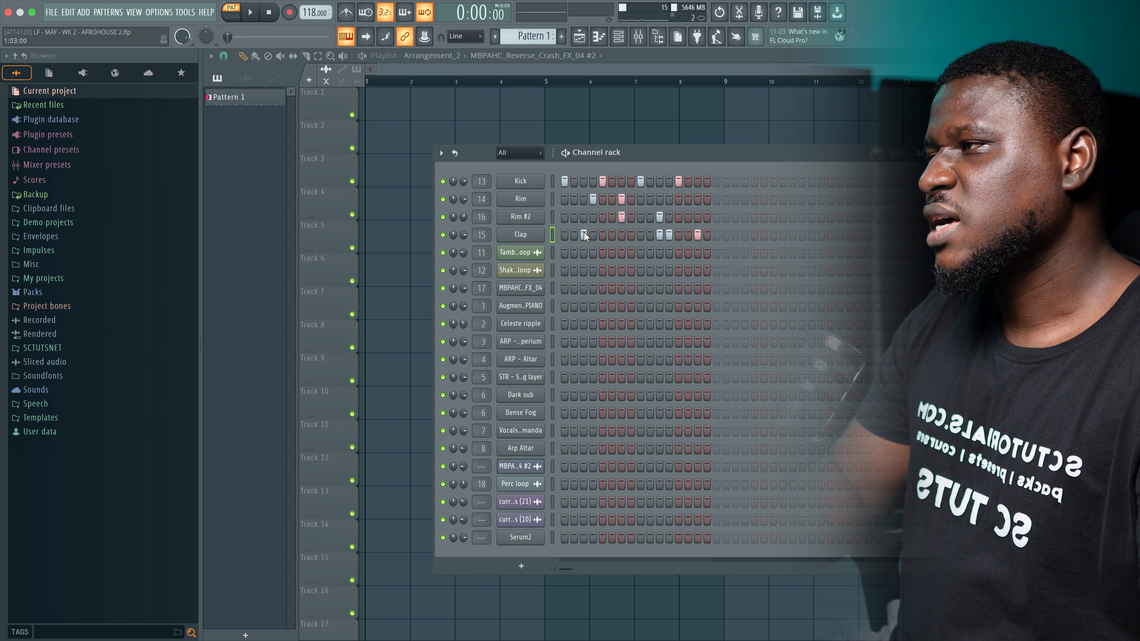
Add a Clap hit on step 4 and remove the one on step 11 while listening to the pattern.
click(592, 233)
key(space)
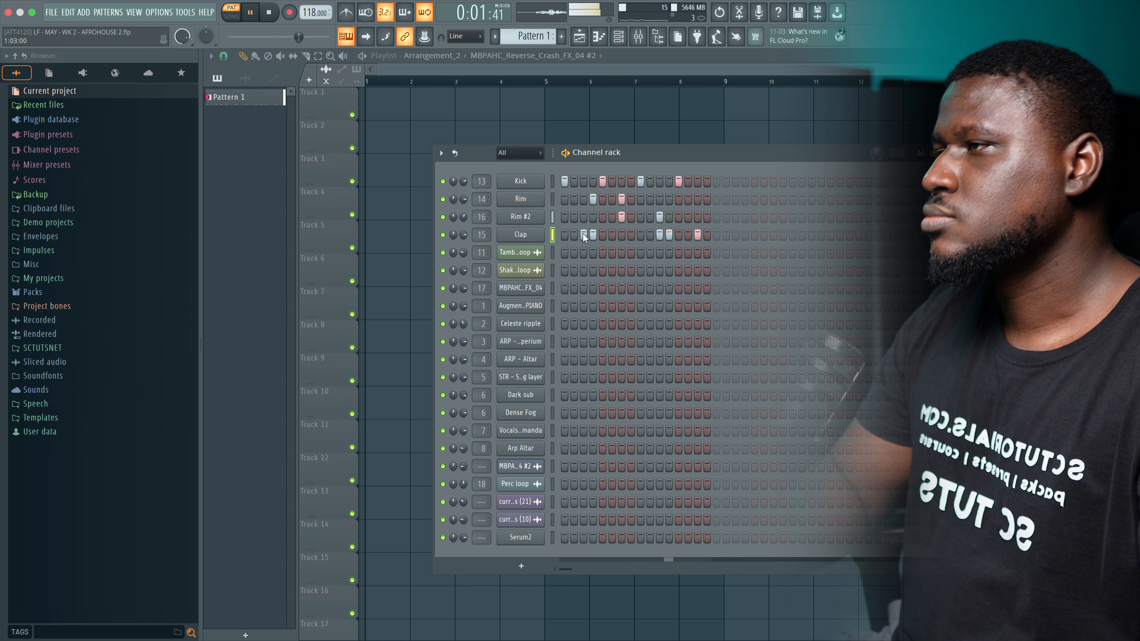
click(659, 235)
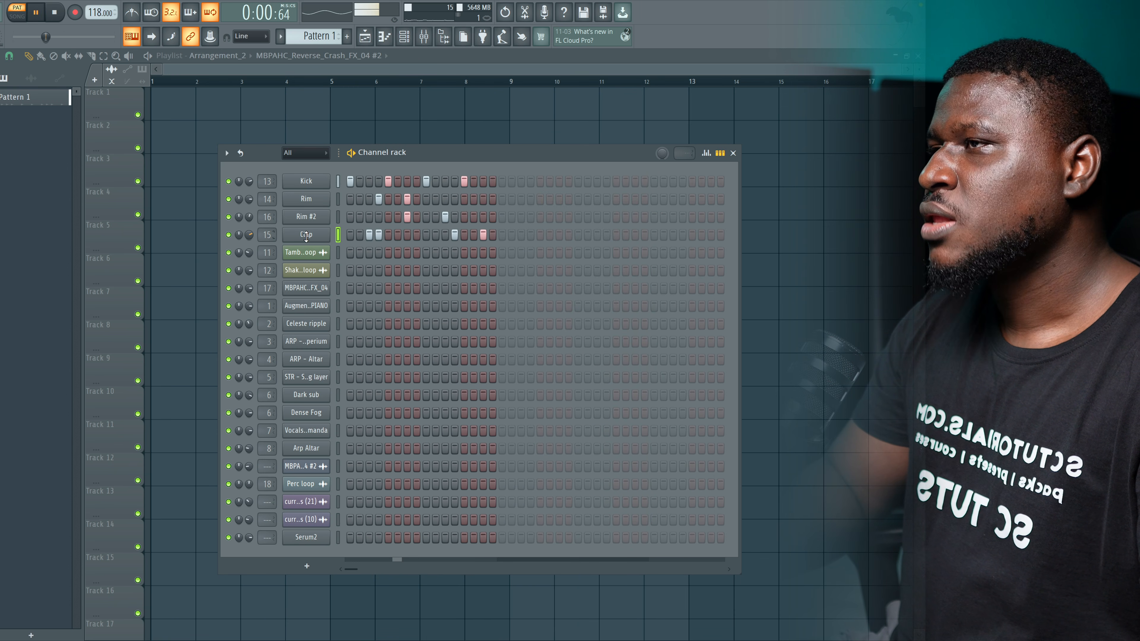
key(space)
Lower the velocity of the Clap hits on steps 3 and 12 in the graph editor during playback.
click(705, 155)
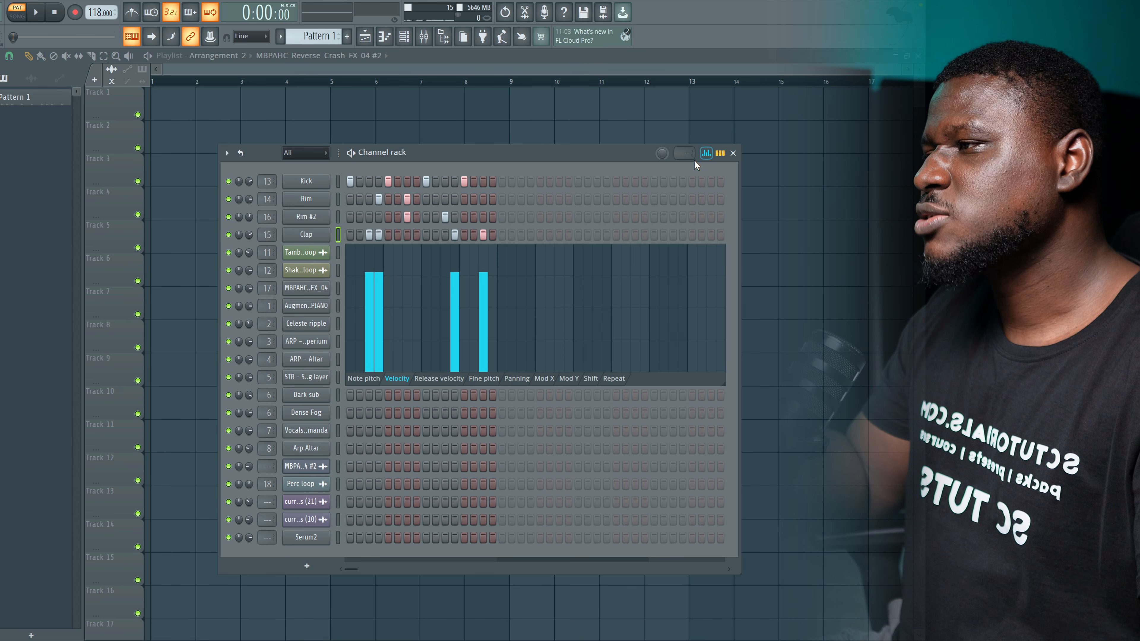
click(369, 295)
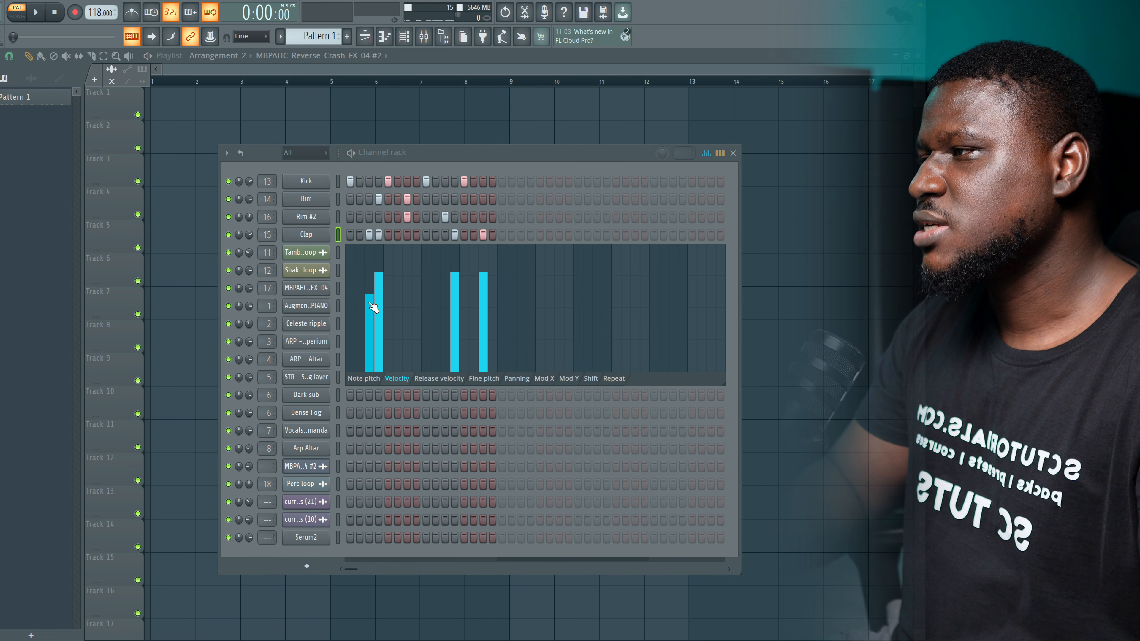
key(space)
drag(373, 307, 372, 316)
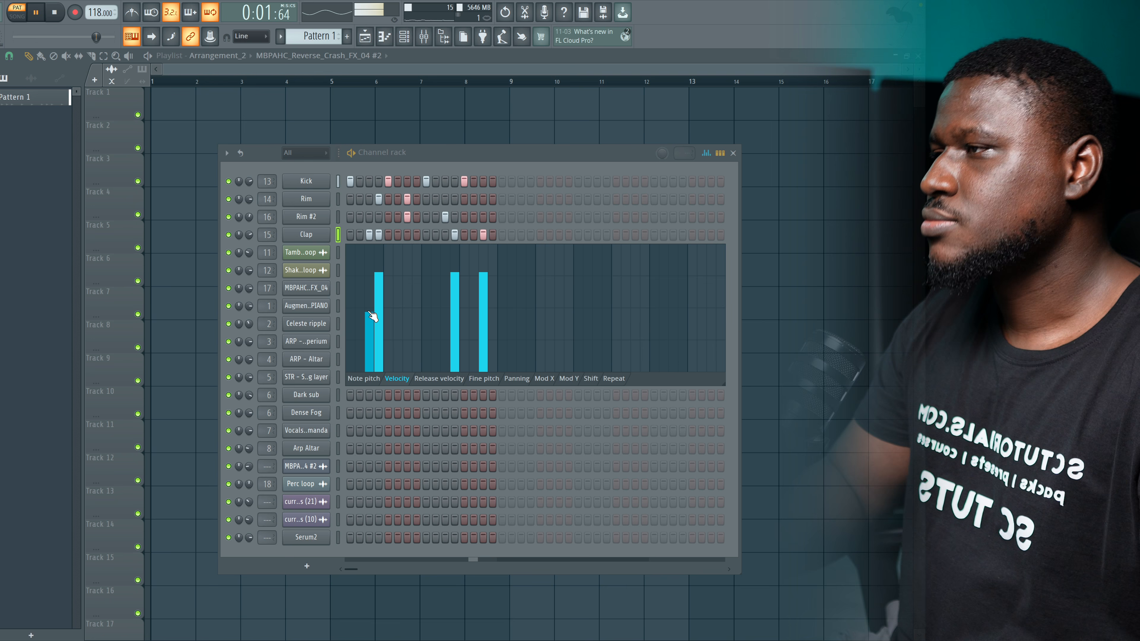
click(456, 301)
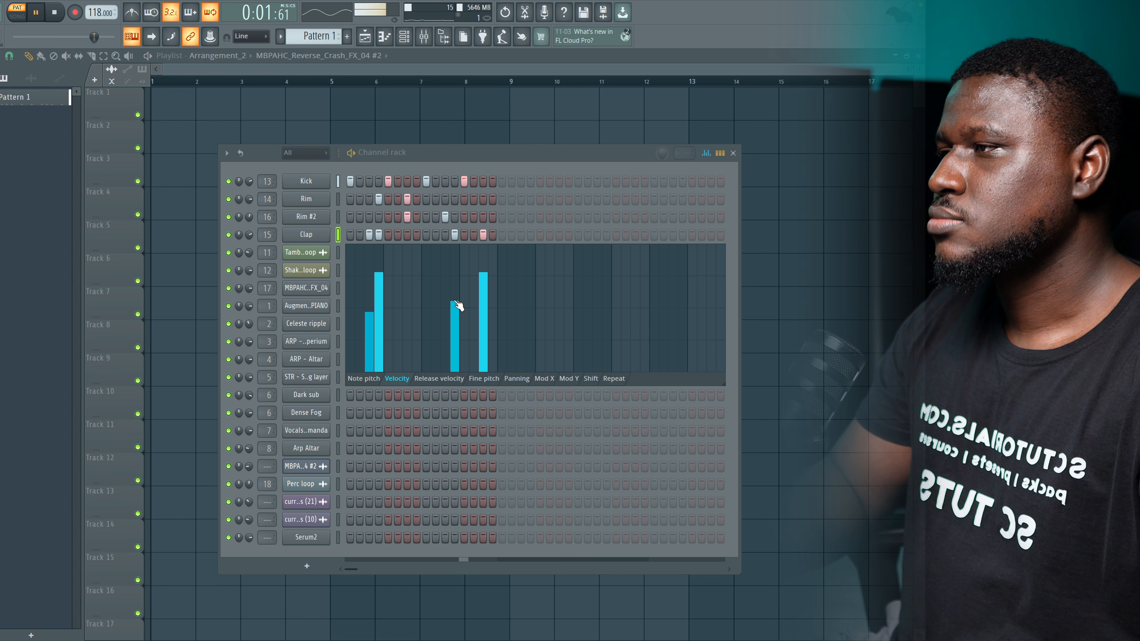
click(457, 299)
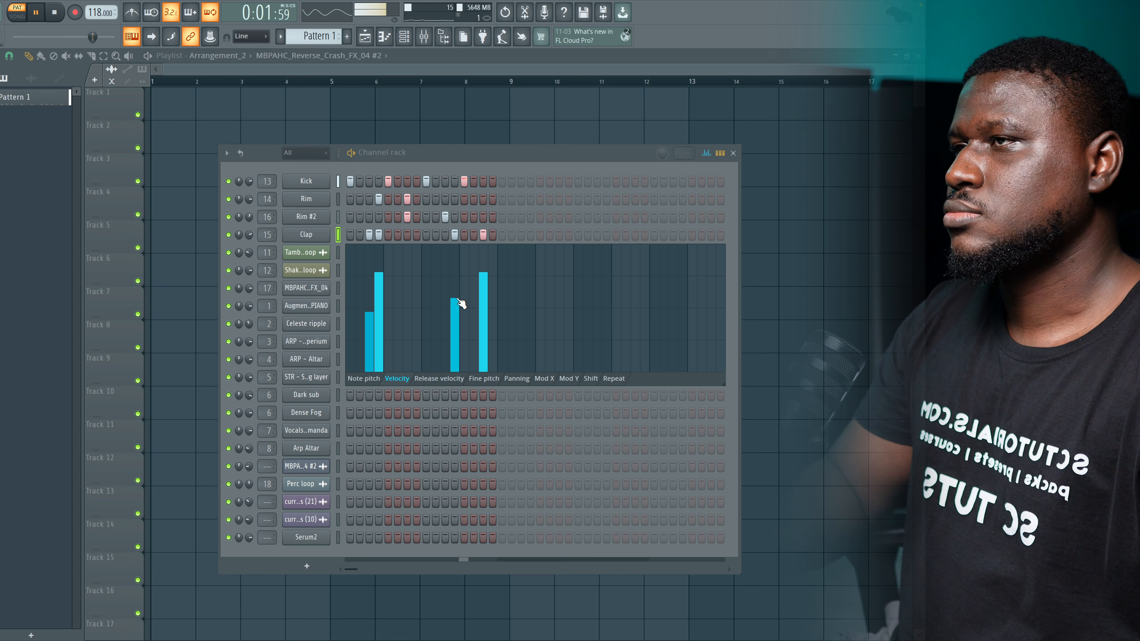
click(706, 153)
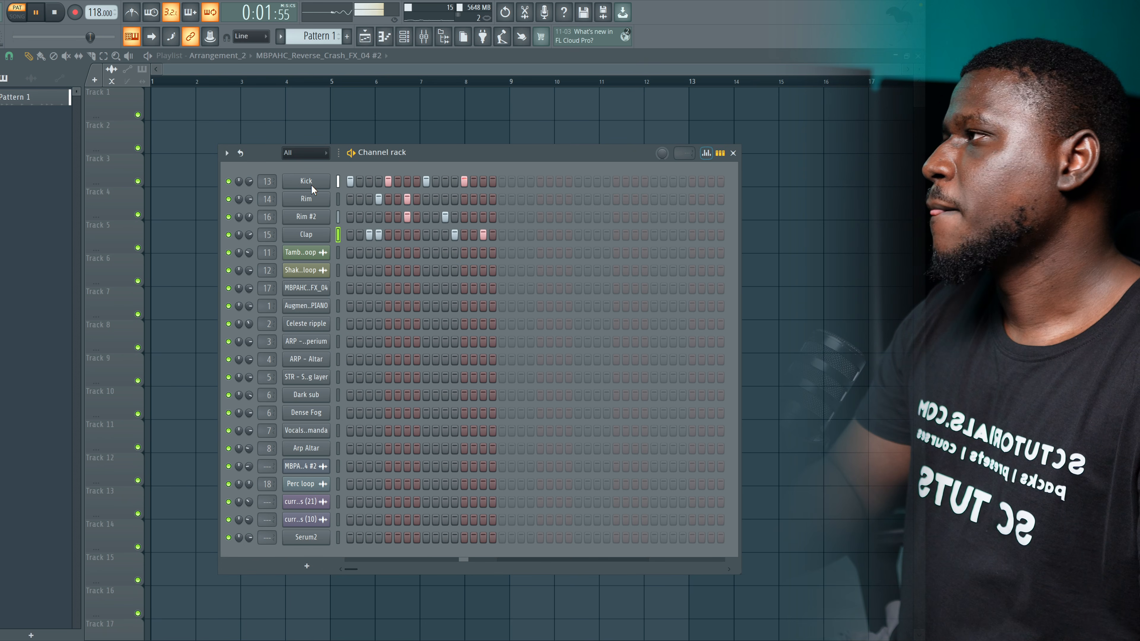
key(space)
Place Pattern 1 at the start of Track 1 and duplicate it until it fills four bars.
drag(32, 100, 165, 108)
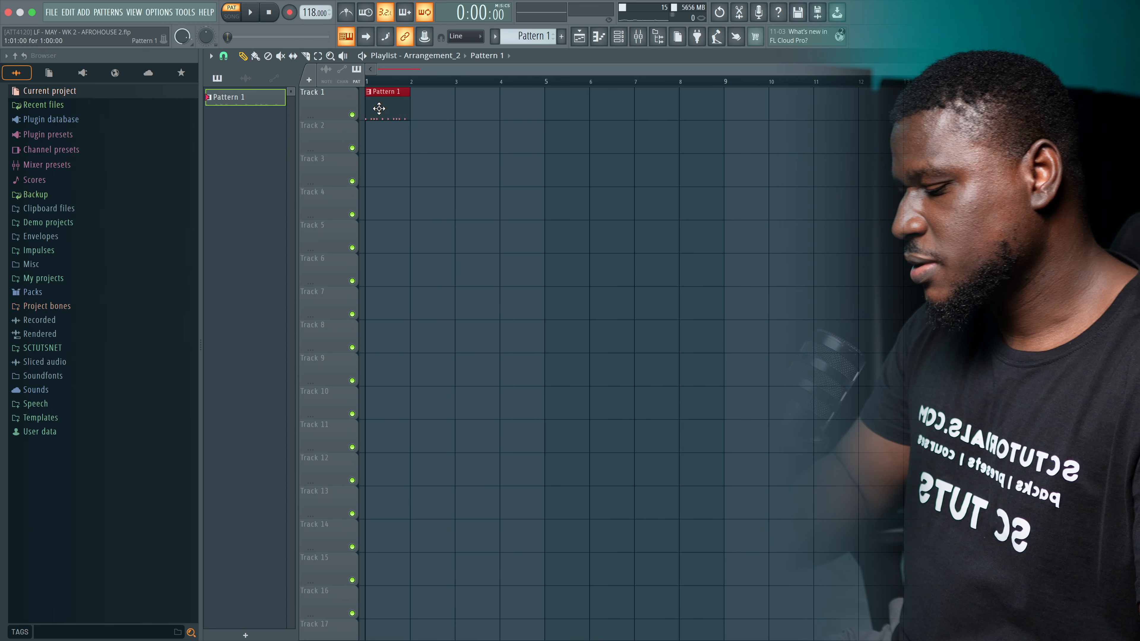
key(ctrl+b)
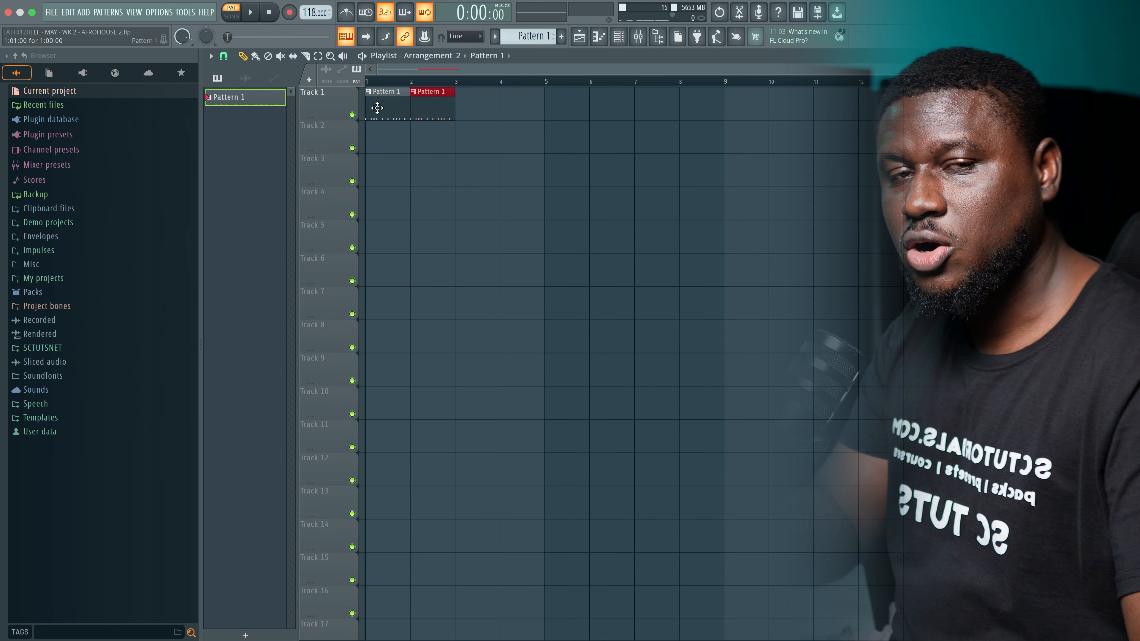
key(ctrl+b)
key(ctrl+b)
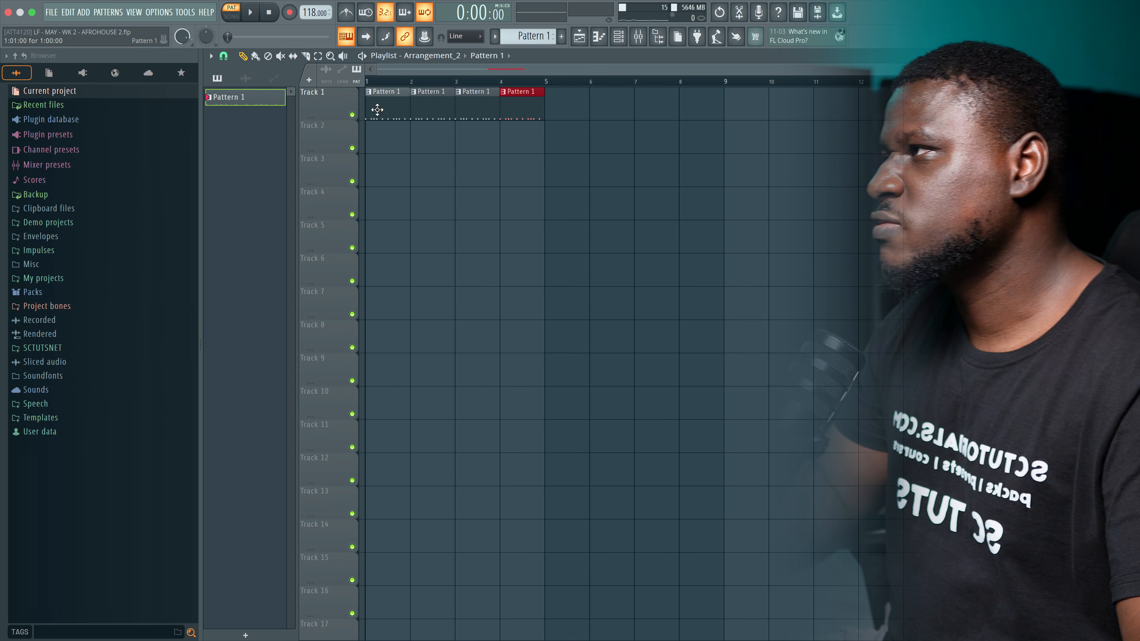
drag(384, 120, 515, 143)
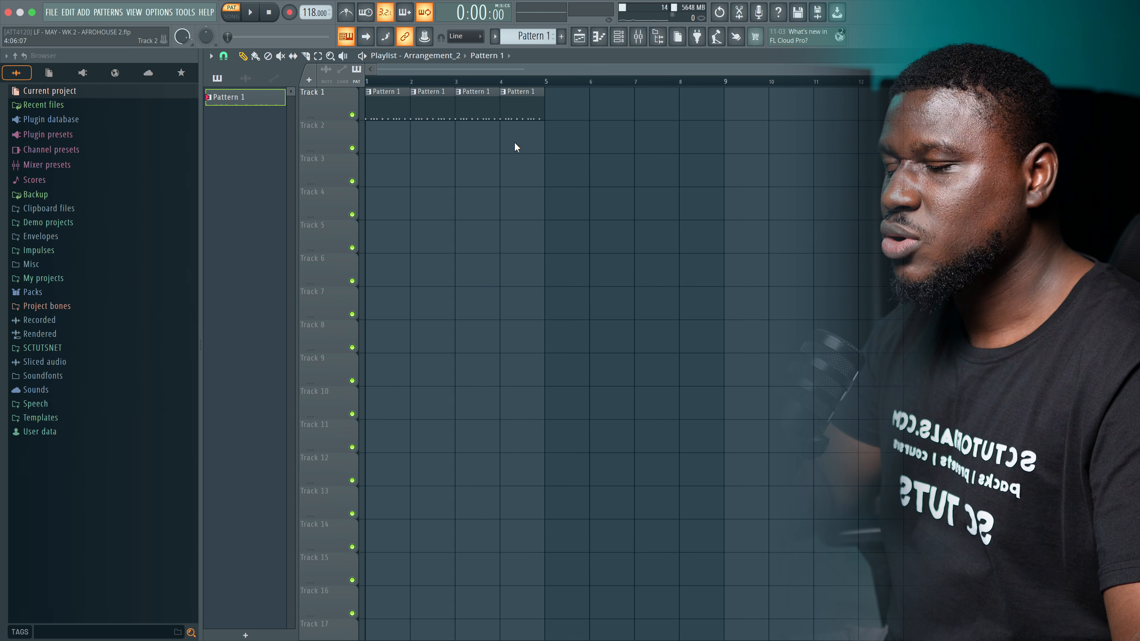
Set the playlist snap to Bar and place the Tamborine loop audio clip at the start of Track 2.
click(225, 57)
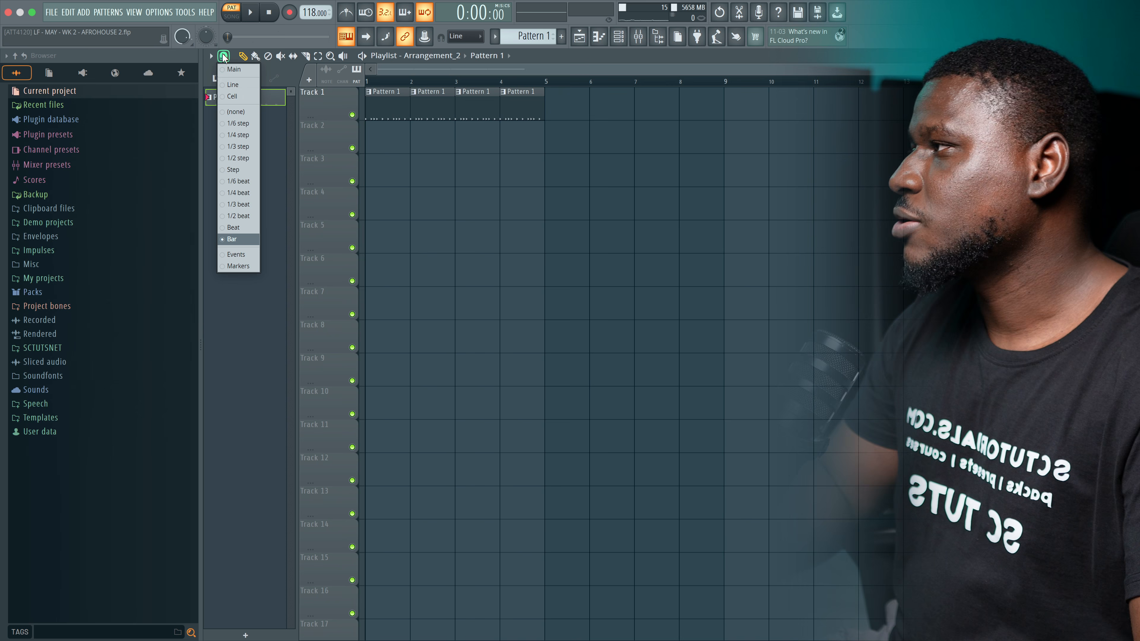
click(229, 243)
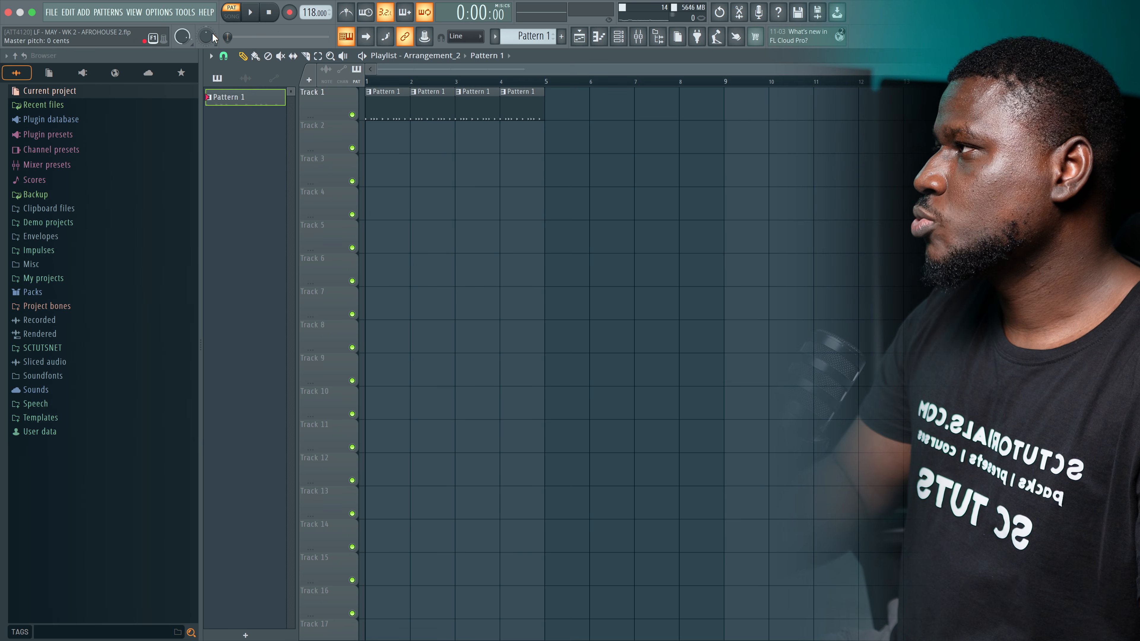
click(245, 78)
drag(254, 102, 381, 141)
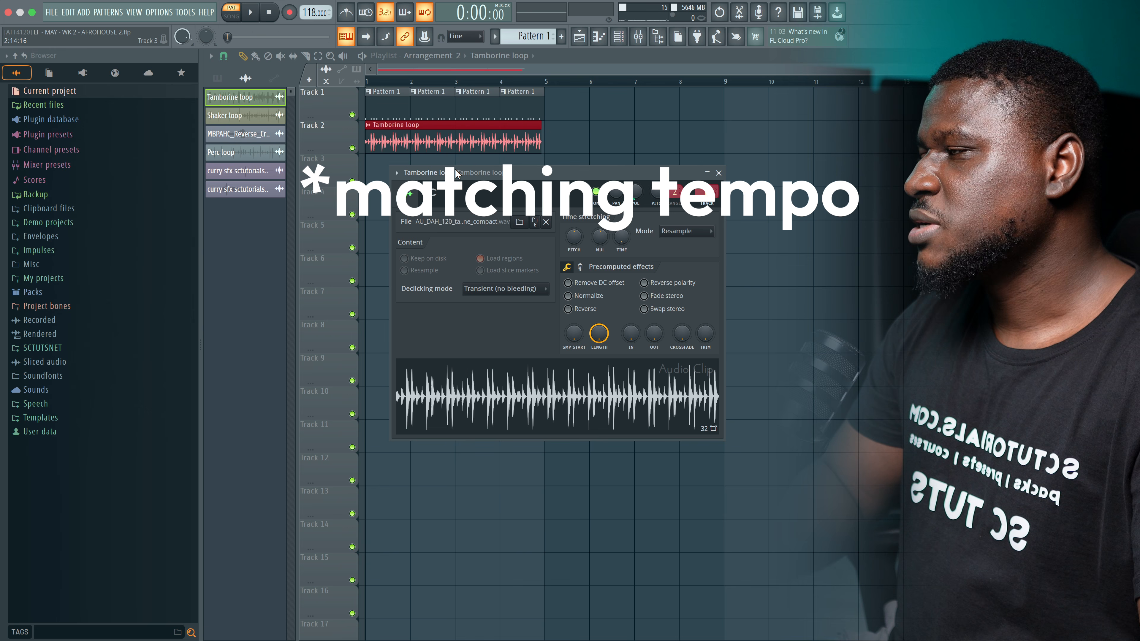
Time-stretch the Tamborine loop to four bars with a clip tempo of 120 BPM in Stretch mode, and play it in song mode.
drag(496, 239, 489, 279)
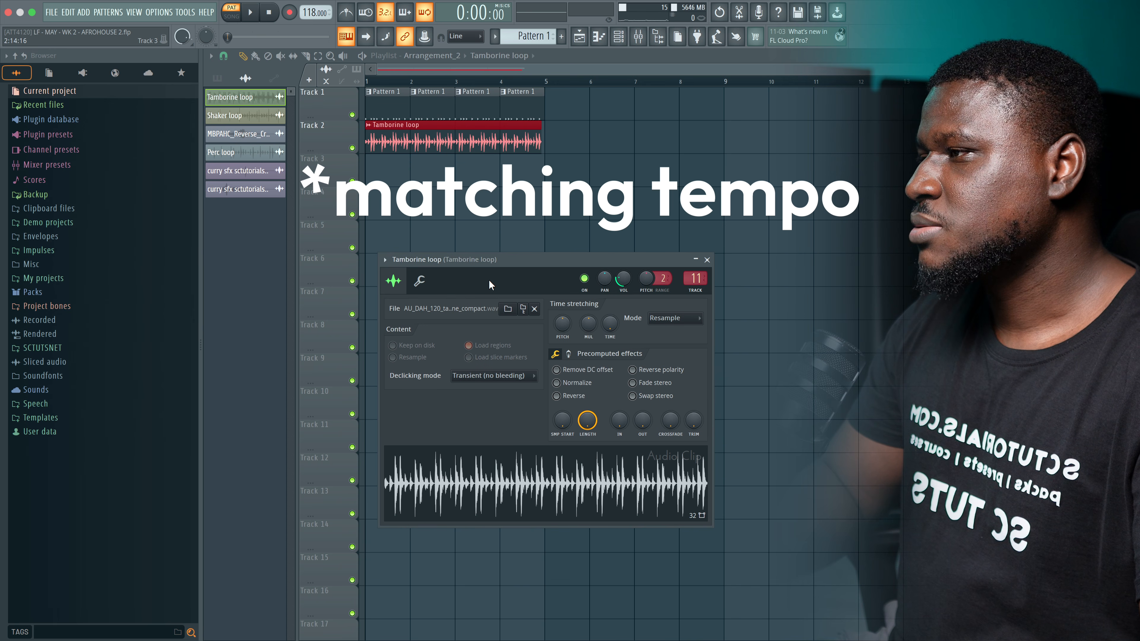
drag(609, 329, 609, 314)
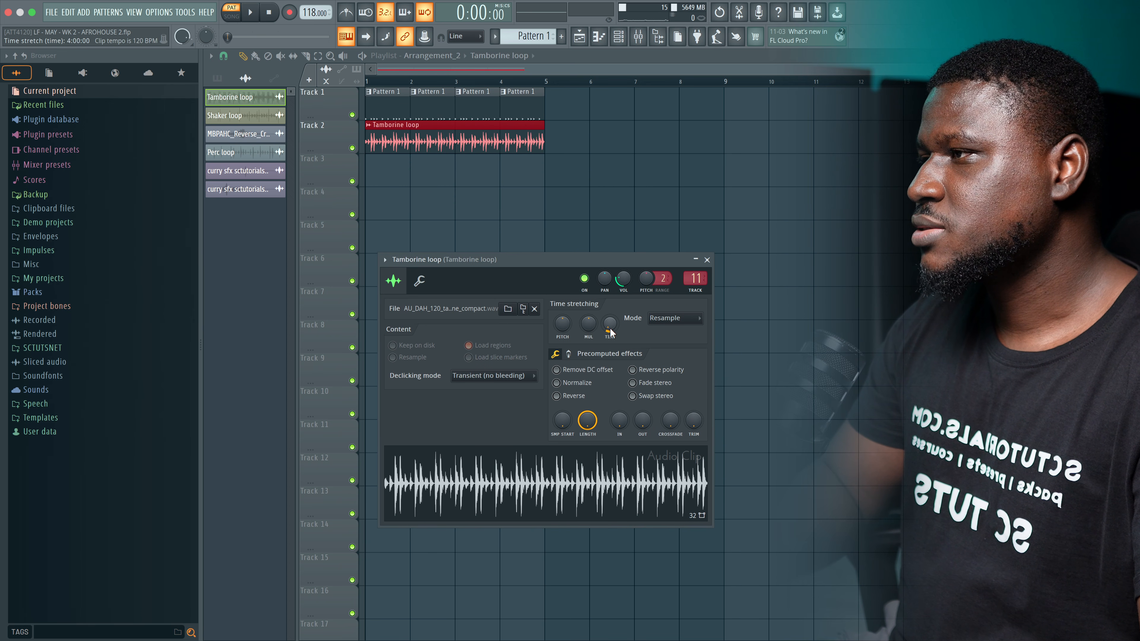
click(675, 318)
click(668, 353)
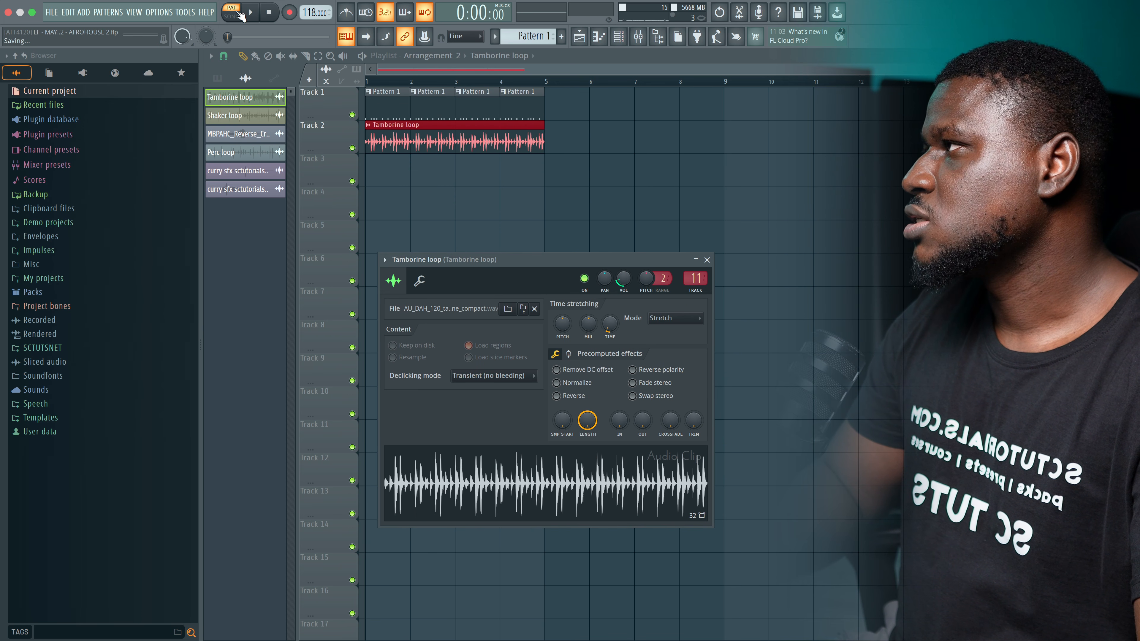
key(space)
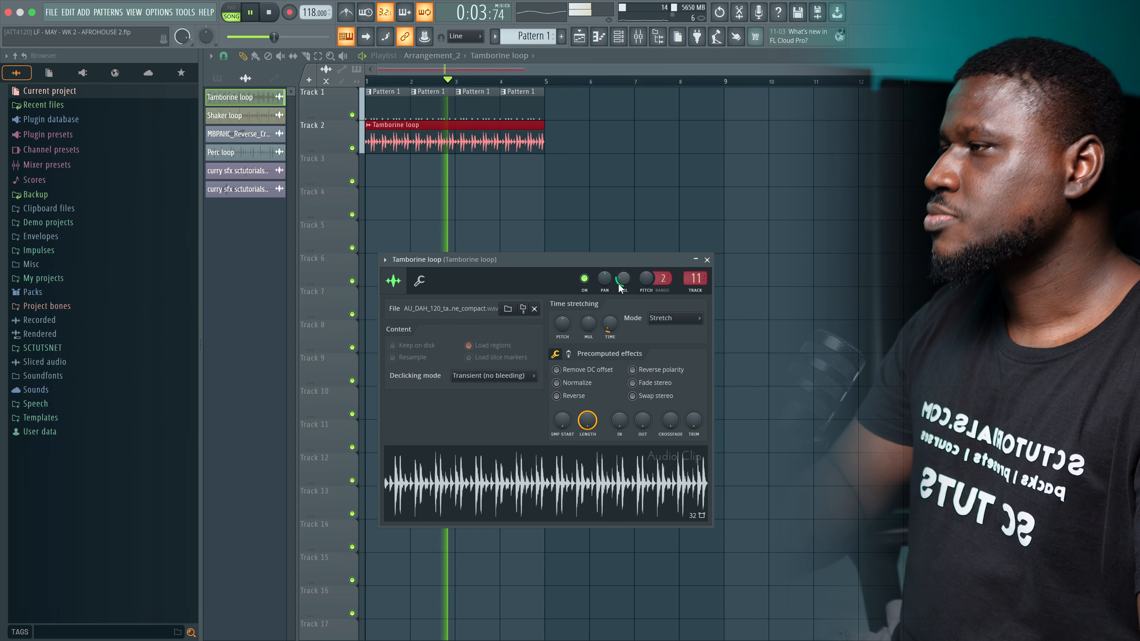
Stop playback, place the Shaker loop at the start of Track 3 and open its audio clip settings.
key(Escape)
key(space)
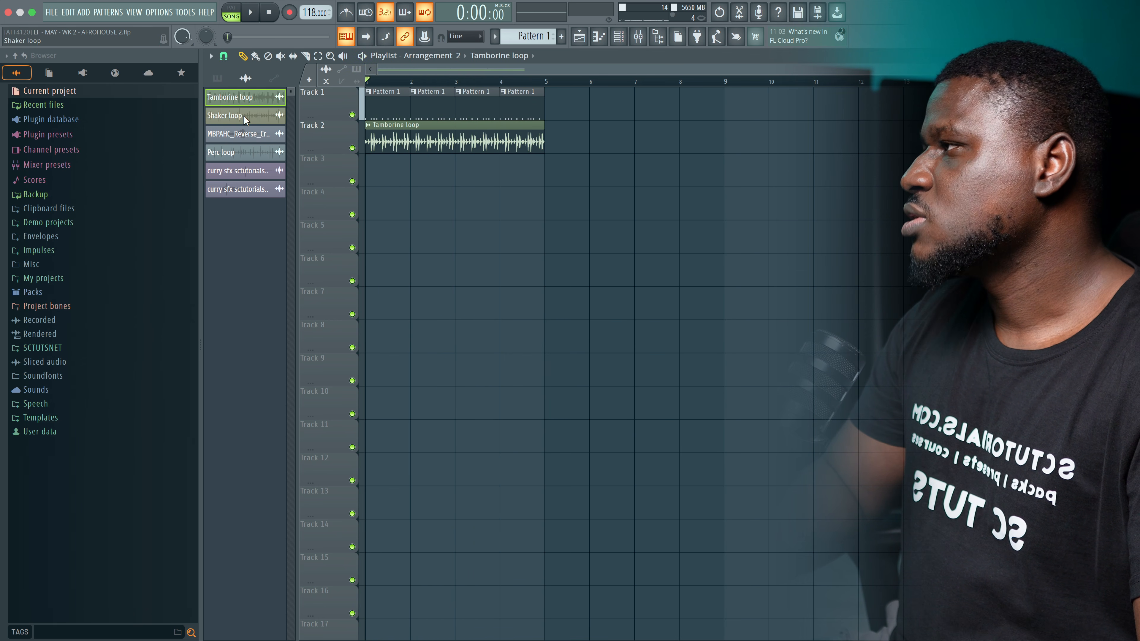
drag(243, 116, 385, 172)
double_click(386, 171)
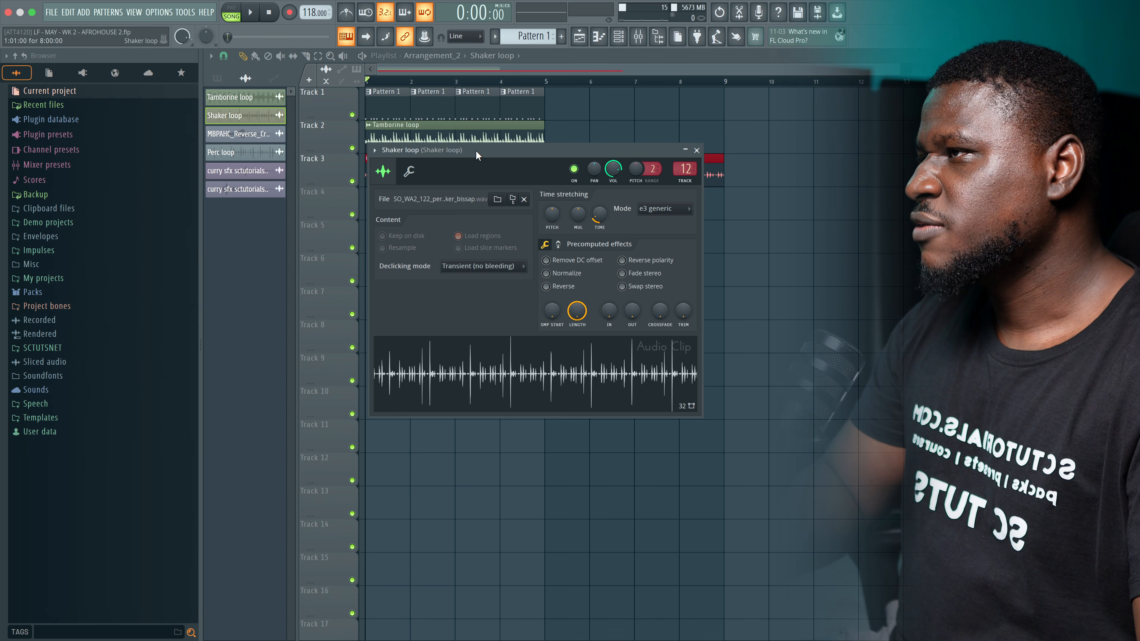
drag(476, 152, 512, 251)
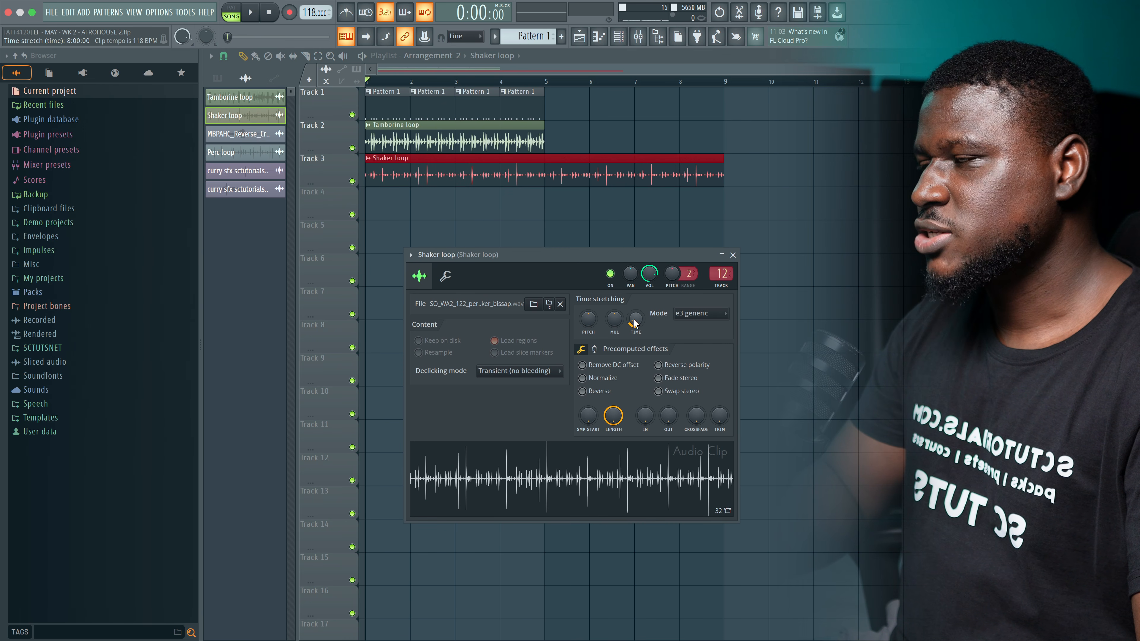
Play the arrangement with the Shaker loop, and shorten its clip to four bars.
key(space)
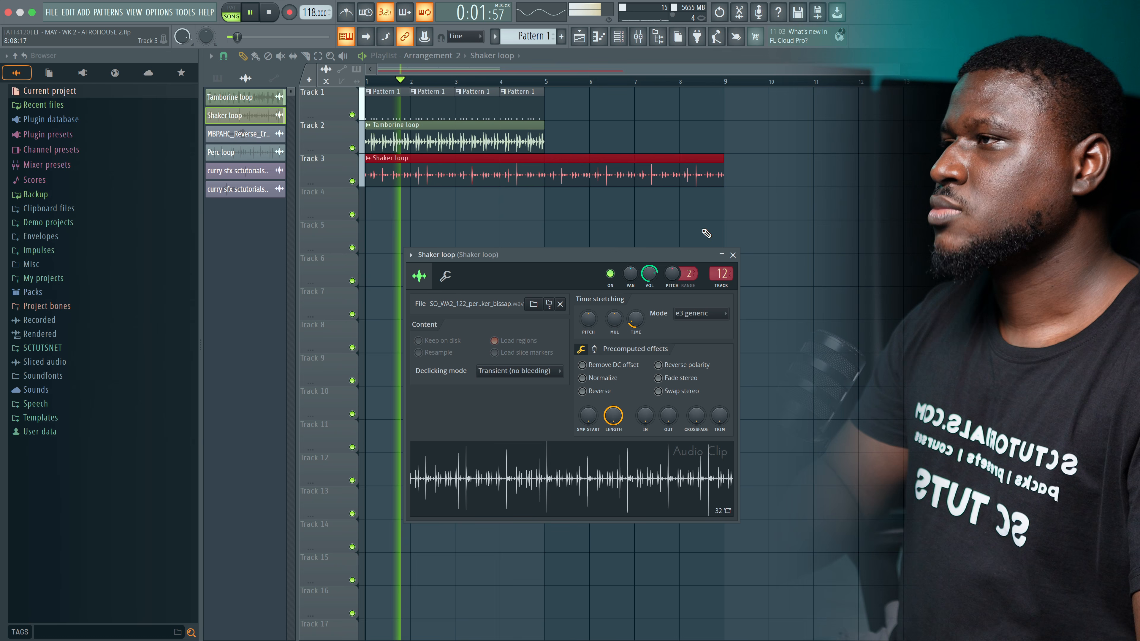
key(space)
key(Escape)
drag(721, 179, 559, 187)
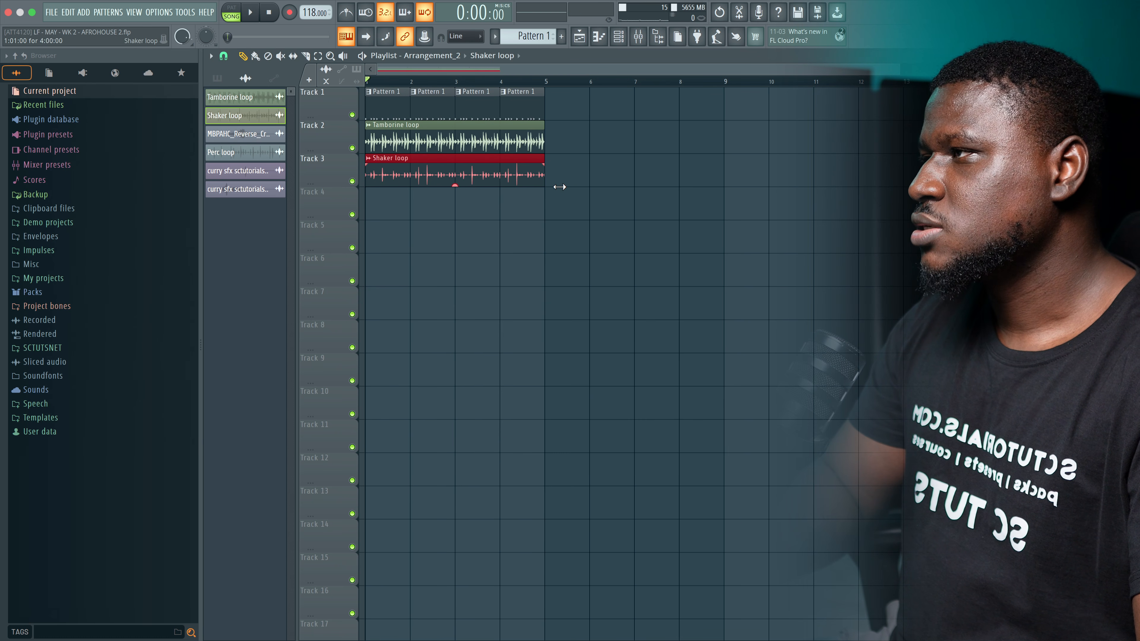
Place the Perc loop at the start of Track 4 and change its time-stretching mode from Resample.
drag(245, 152, 503, 283)
double_click(403, 210)
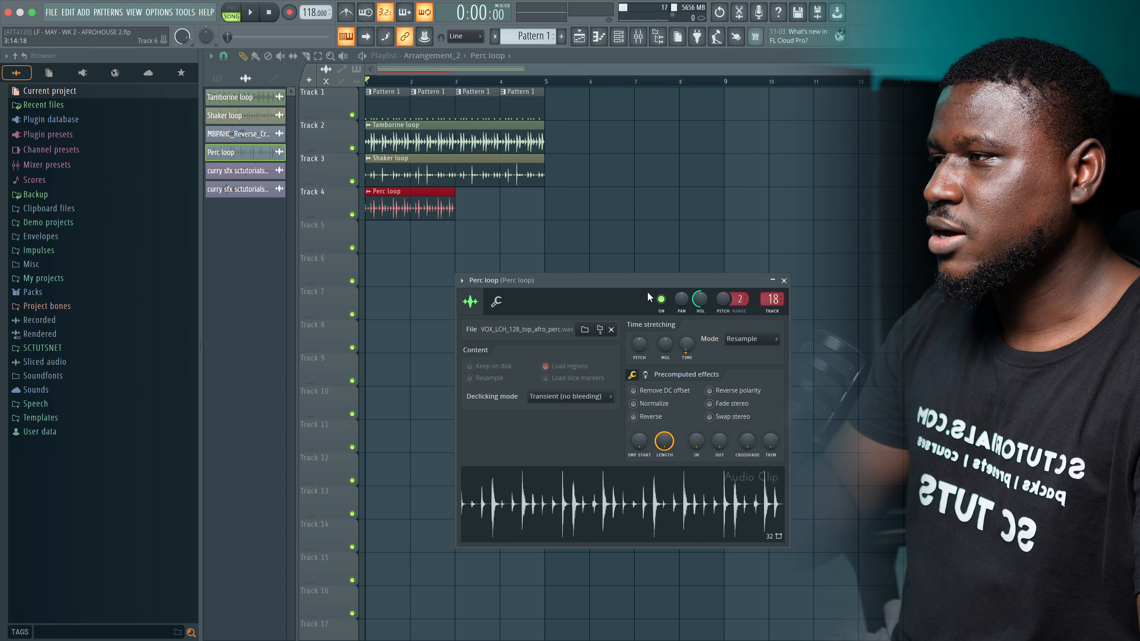
click(747, 340)
click(740, 373)
Duplicate the Perc loop at bar 3 of Track 4 to fill four bars, and play the arrangement.
key(space)
click(460, 215)
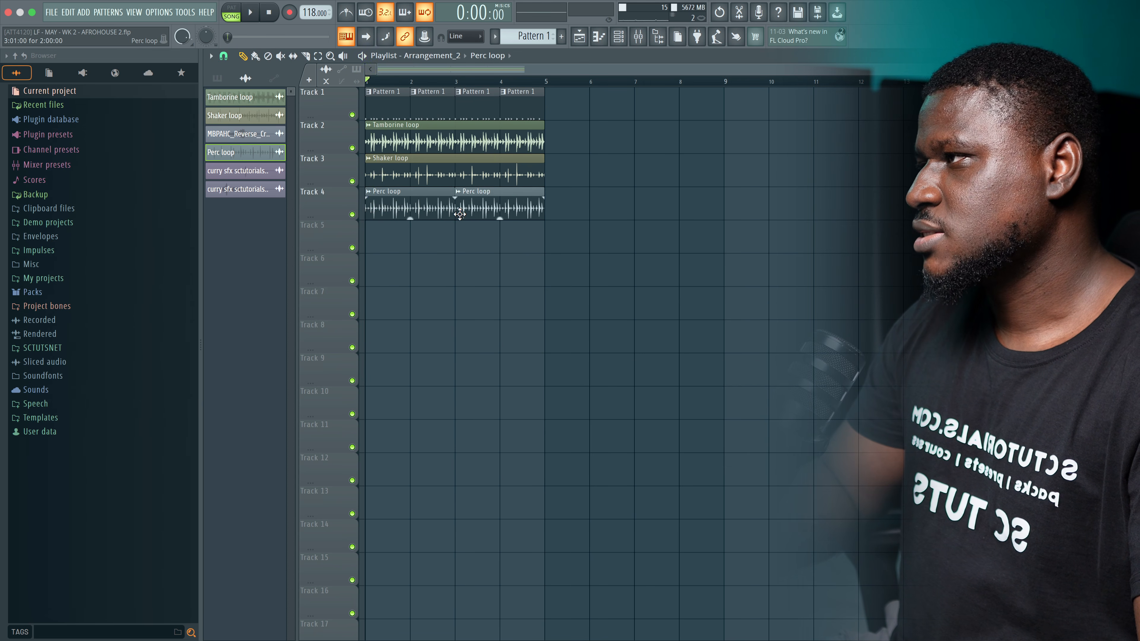
key(space)
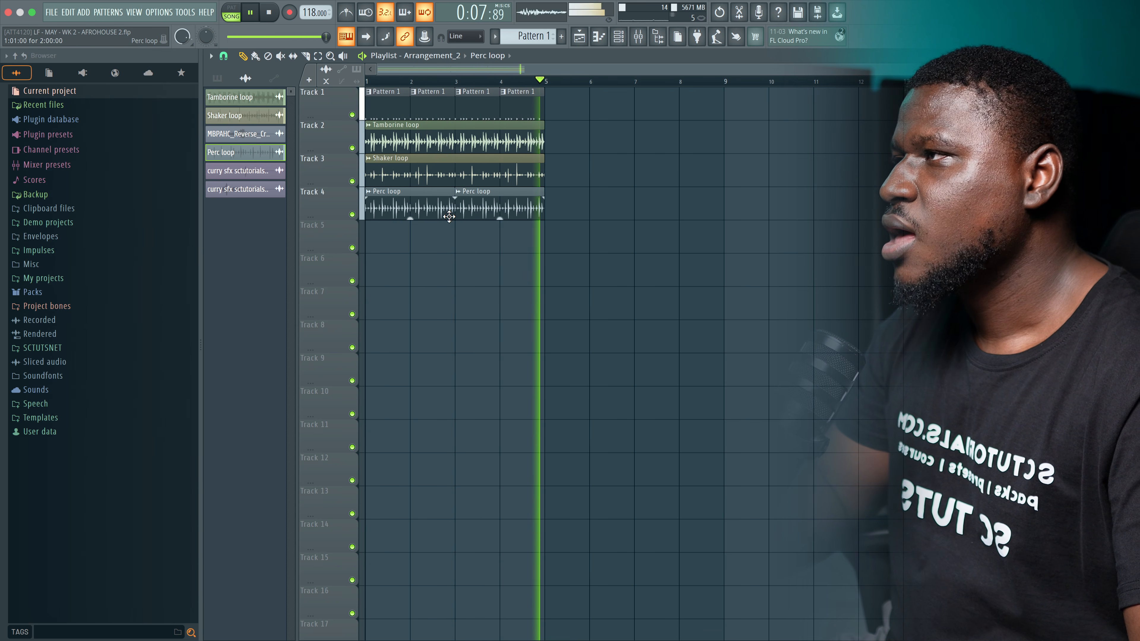
key(space)
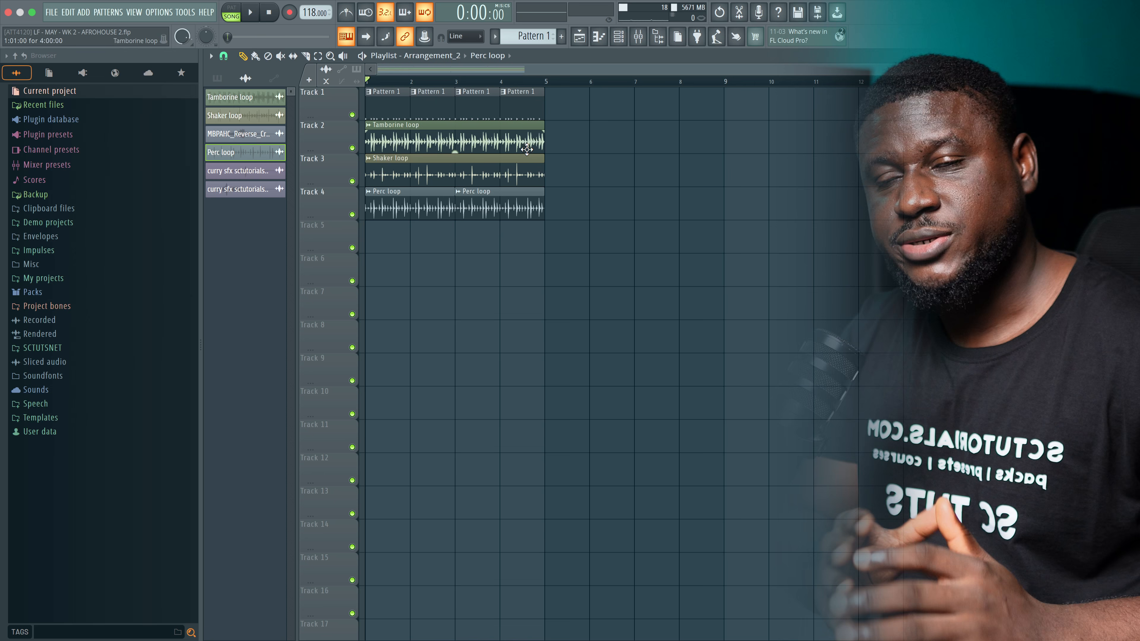
Create an empty Pattern 2 and show its channel rack.
click(618, 40)
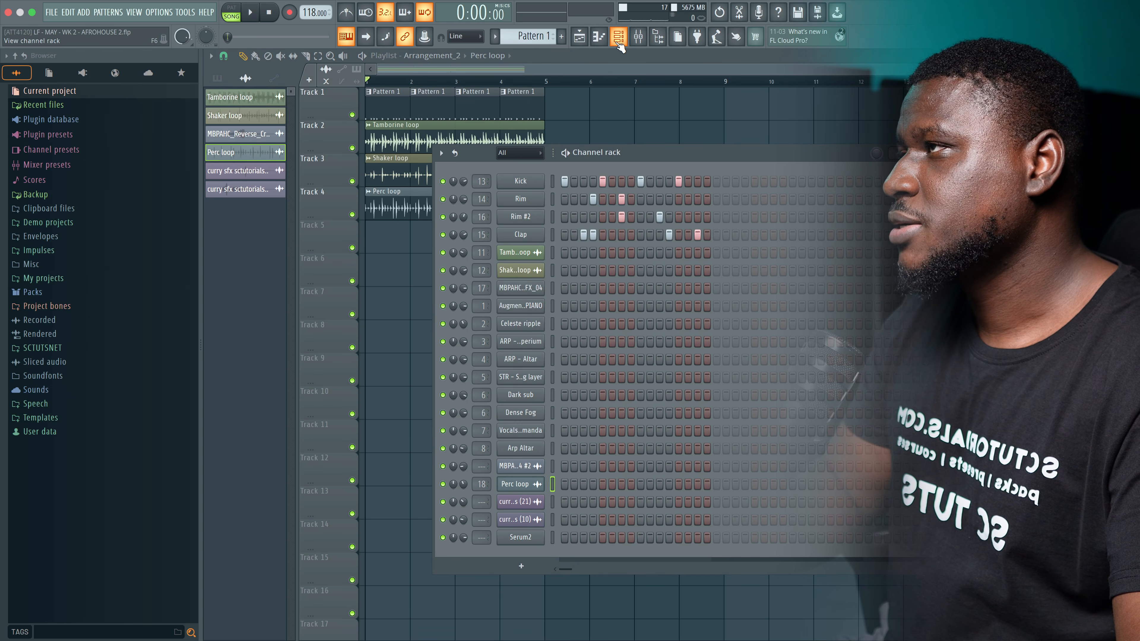
click(619, 44)
click(532, 36)
click(609, 47)
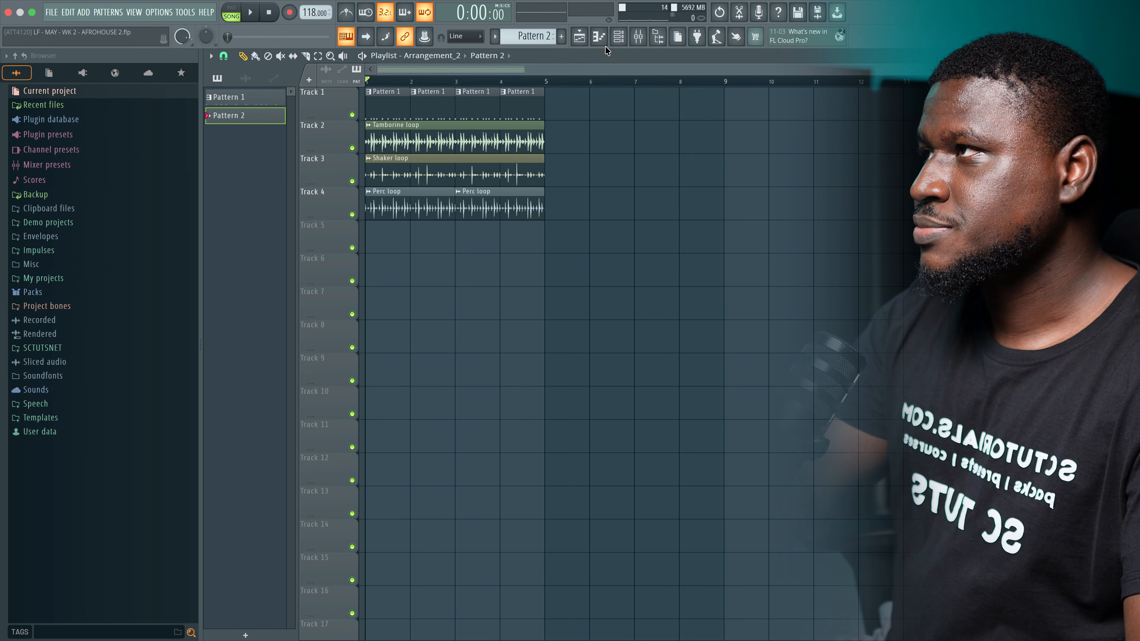
click(618, 40)
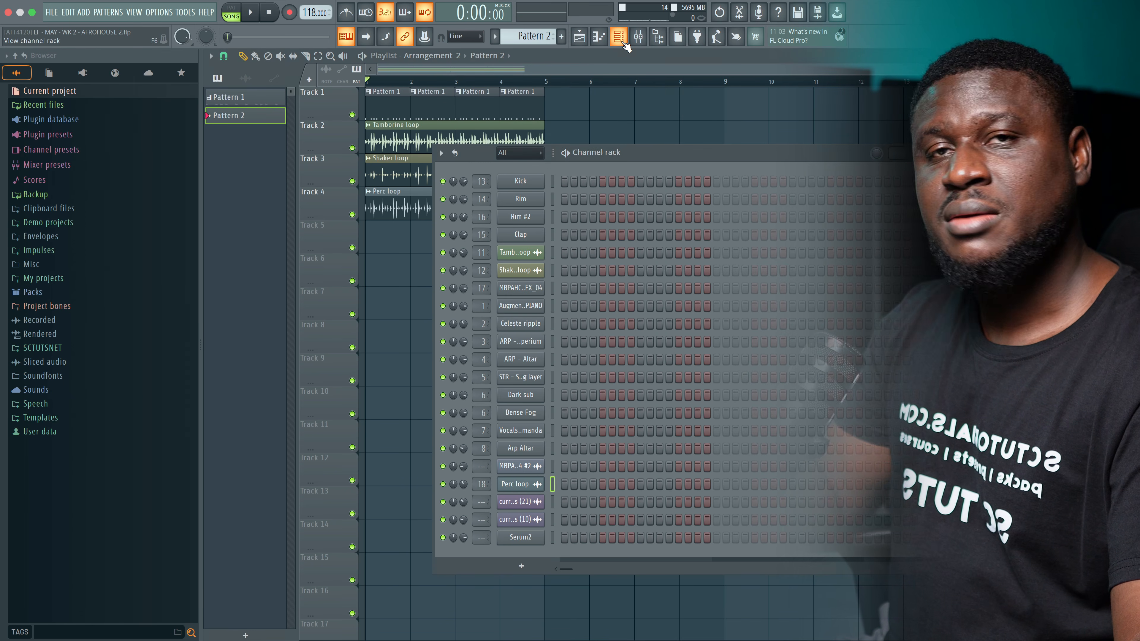
Open the piano roll of the Augmented GRAND PIANO channel in Pattern 2 and audition a key.
click(395, 233)
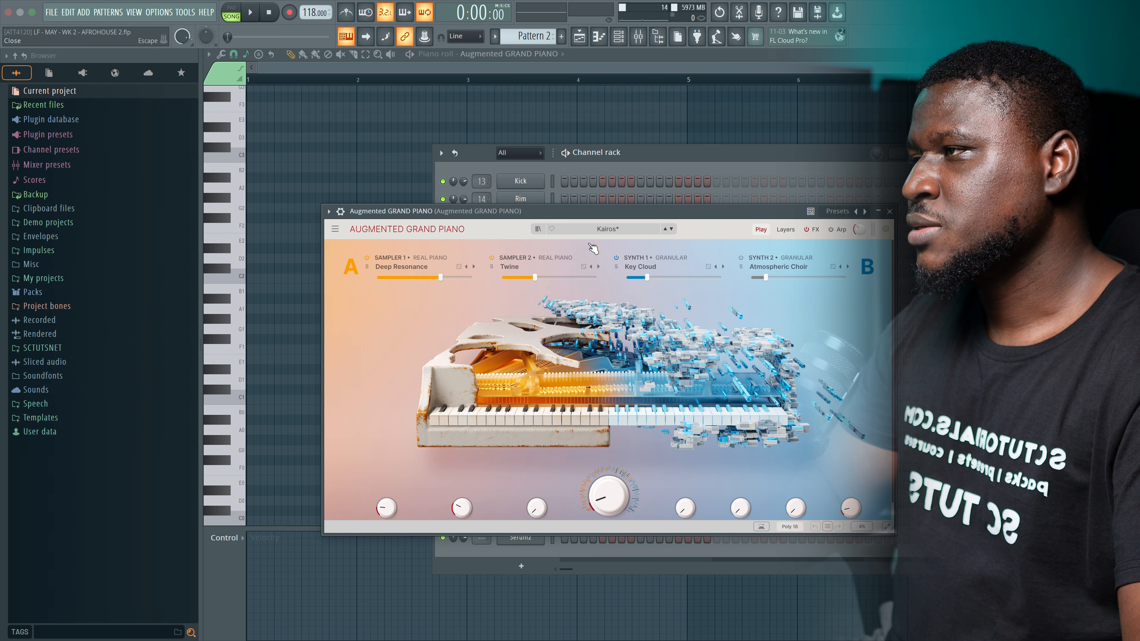
click(890, 211)
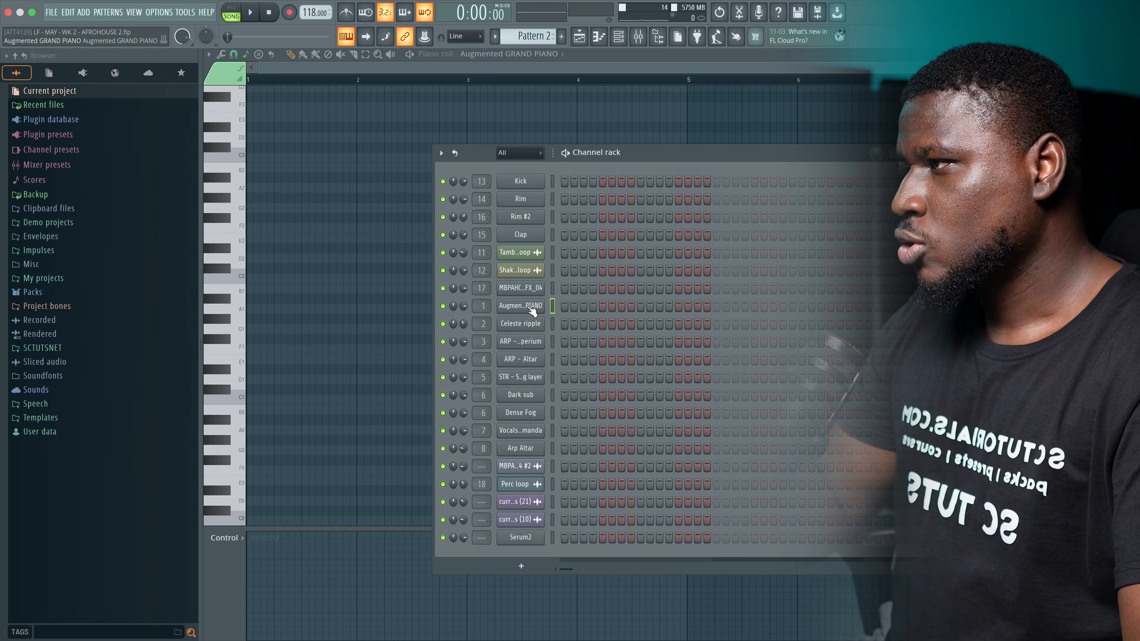
key(Escape)
scroll(241, 226, up, 10)
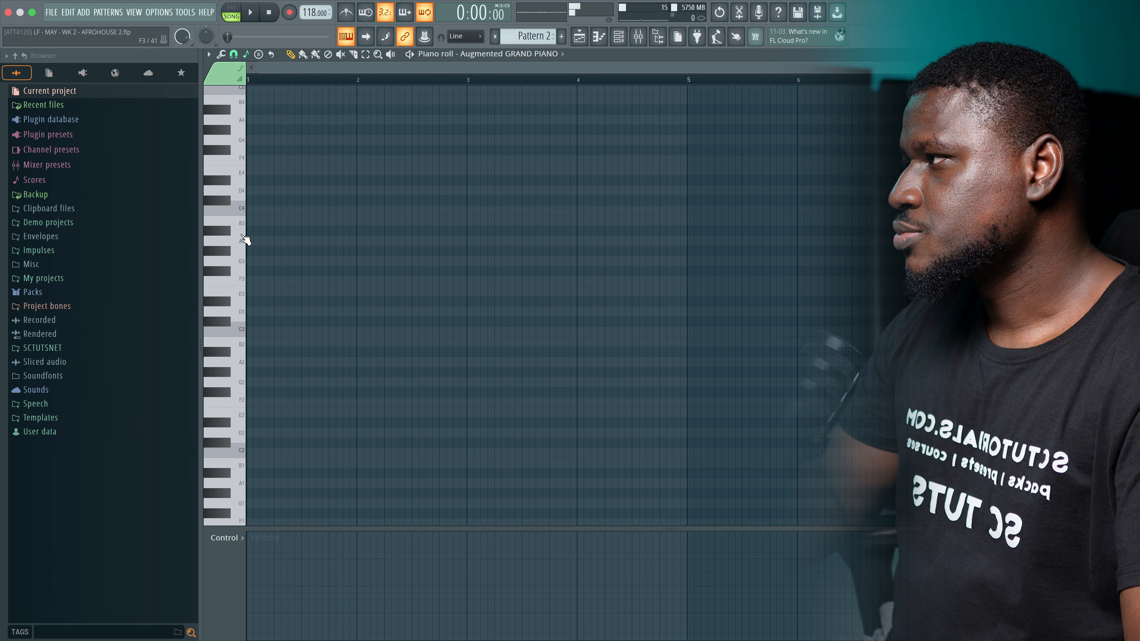
click(238, 229)
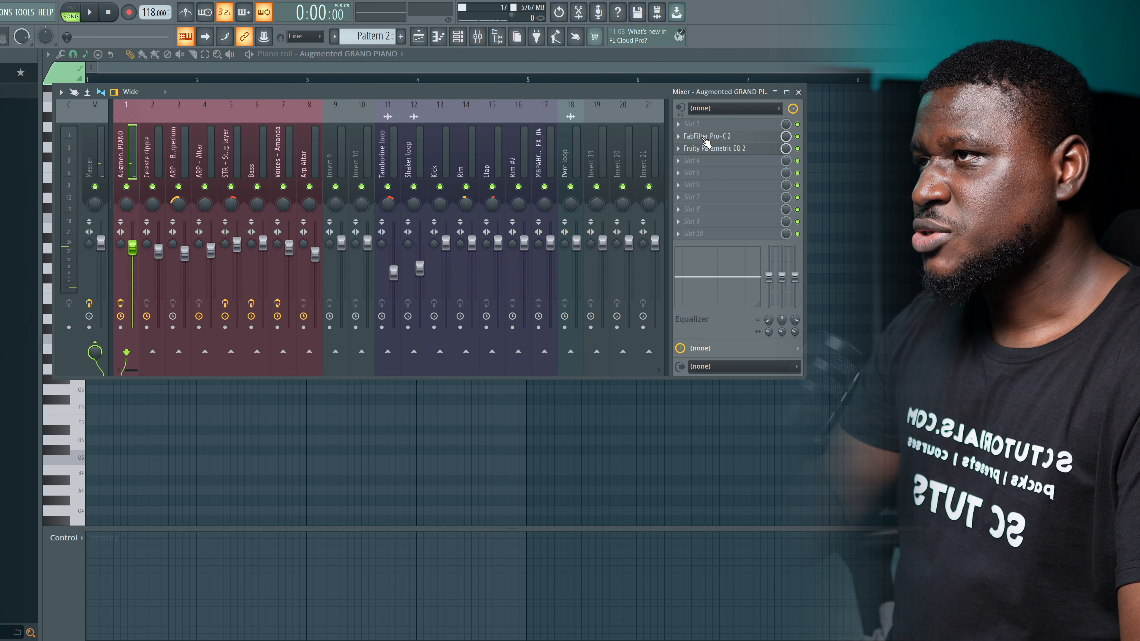
Inspect the FabFilter Pro-C 2 and Fruity Parametric EQ 2 effects on the Augmented GRAND PIANO mixer track.
click(707, 136)
drag(420, 261, 428, 155)
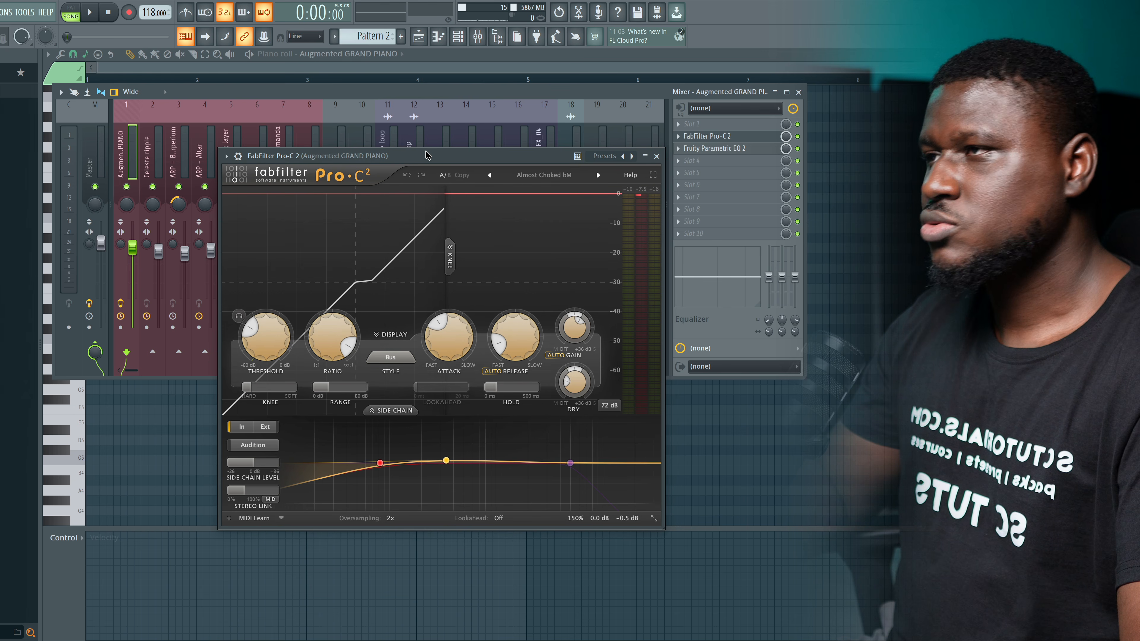
click(656, 157)
click(722, 149)
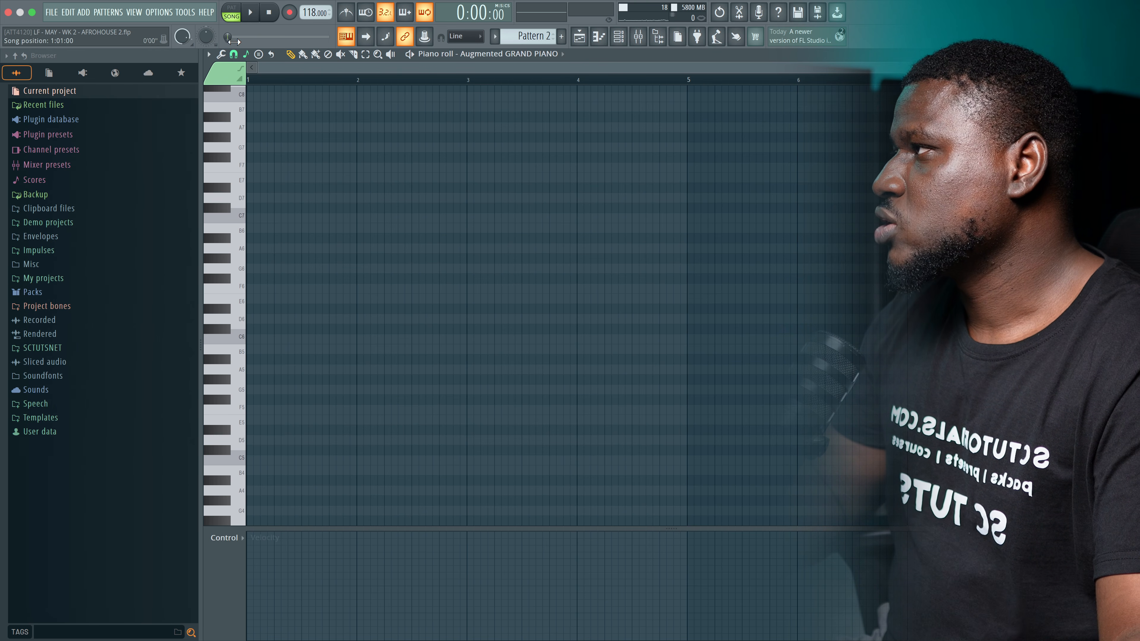
Set the piano roll scale's root note to D and draw a one-bar D5 note at bar 1.
click(246, 54)
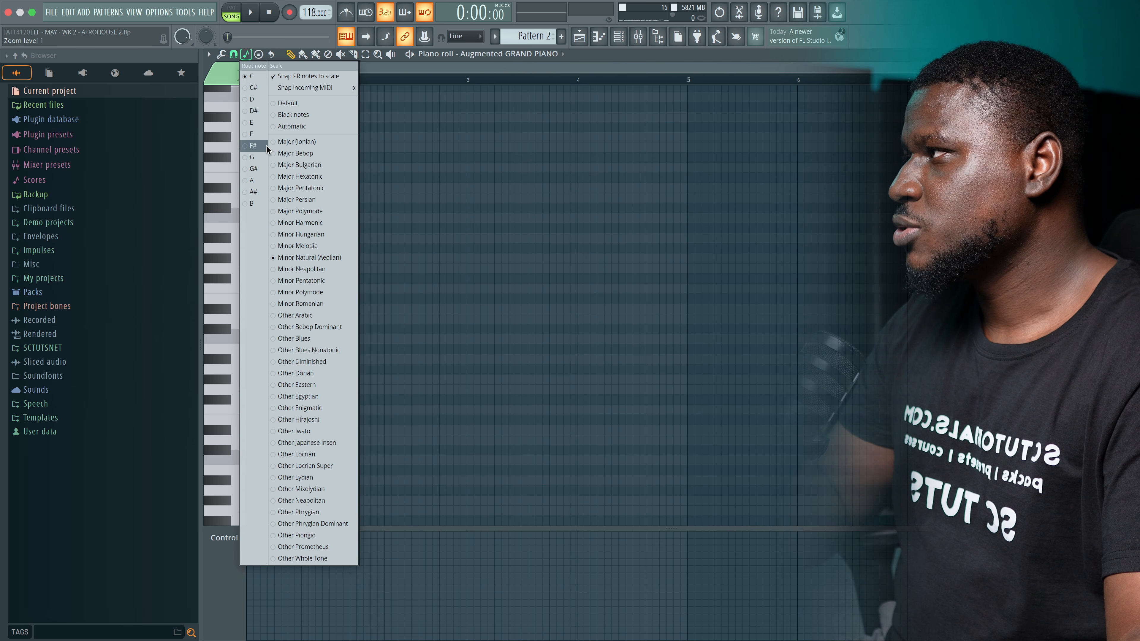
click(259, 101)
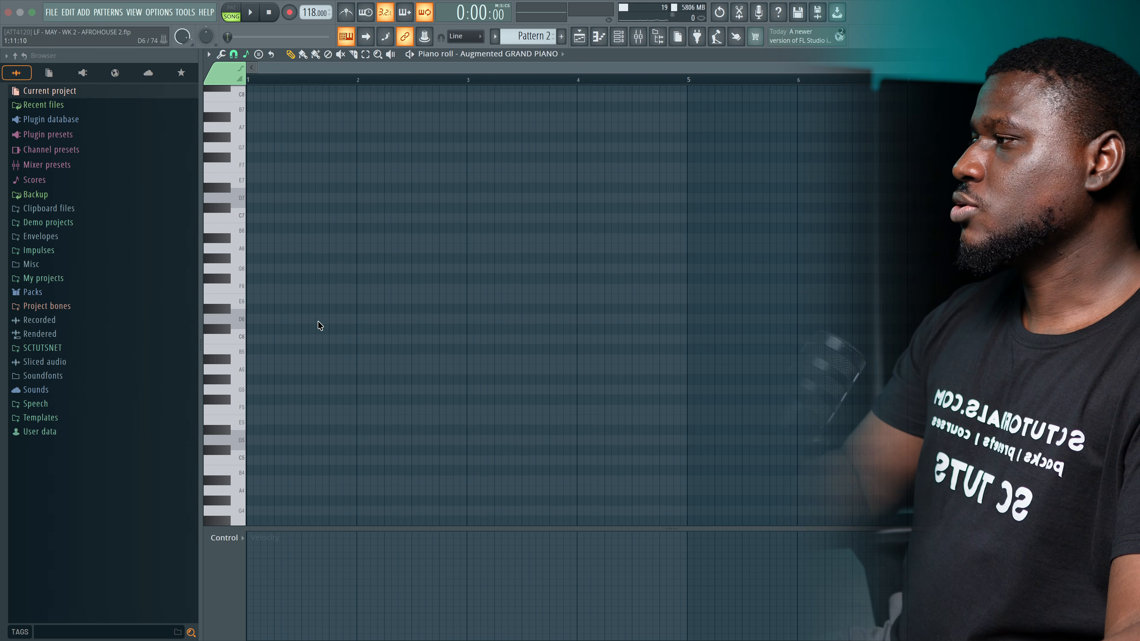
scroll(316, 317, down, 2)
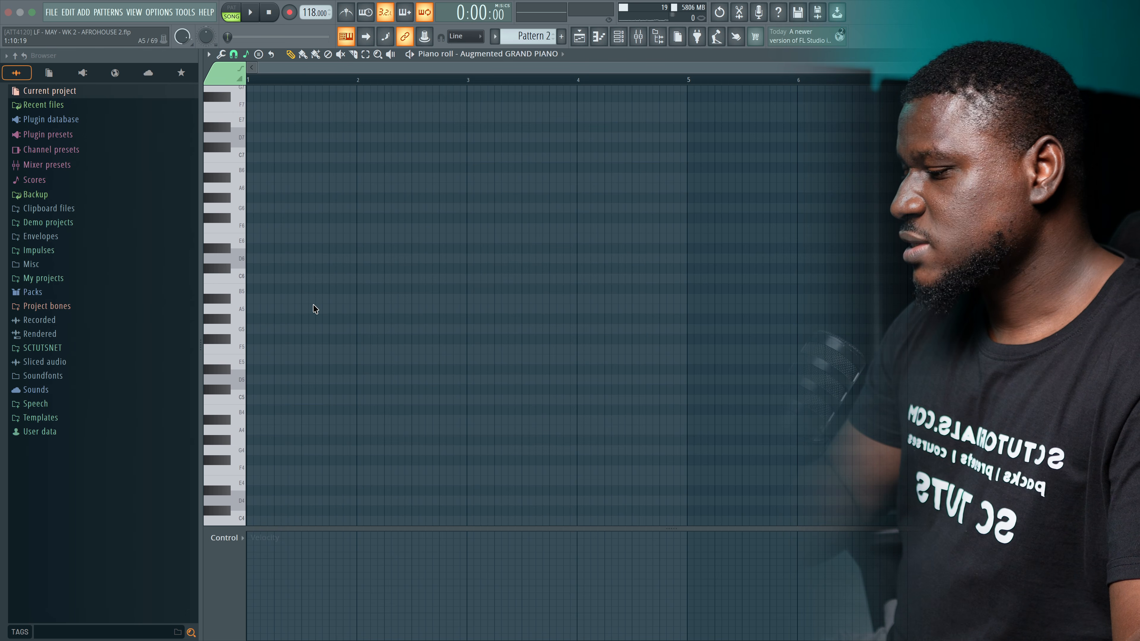
scroll(301, 324, down, 1)
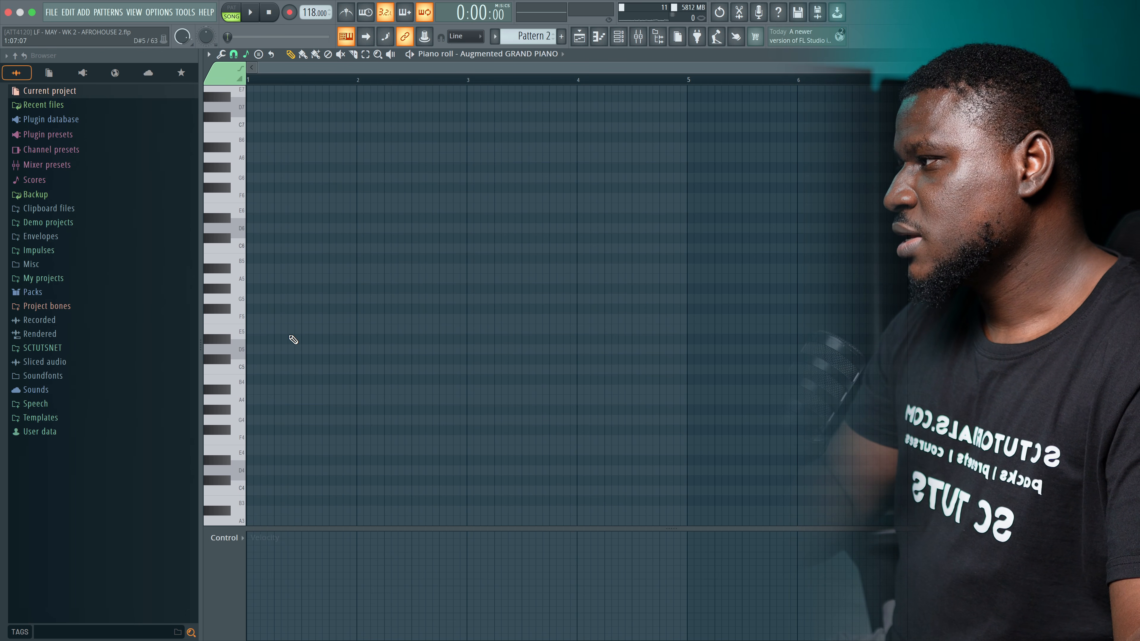
scroll(242, 345, down, 3)
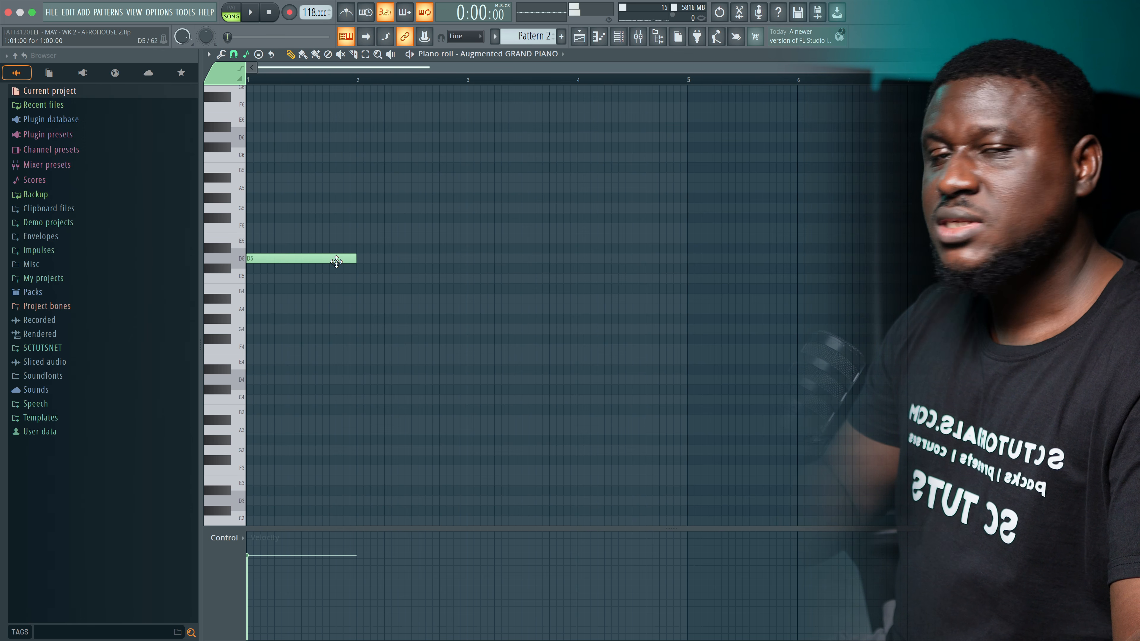
Add F5 and A5 above the D5 note and lengthen the whole chord to two bars.
scroll(313, 285, up, 1)
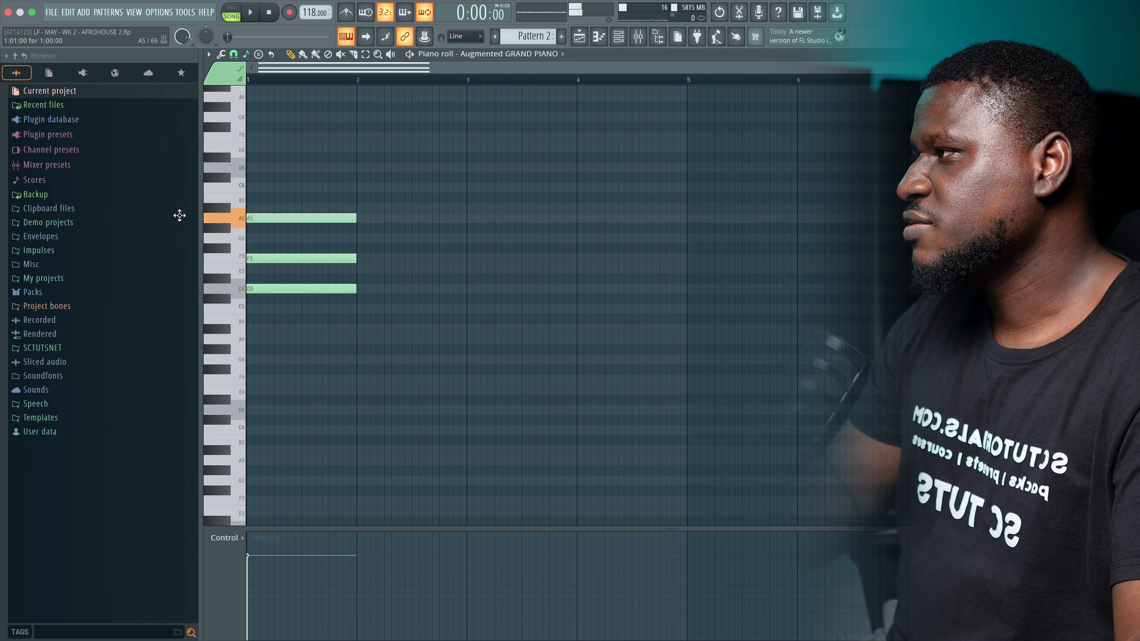
key(space)
drag(340, 175, 349, 379)
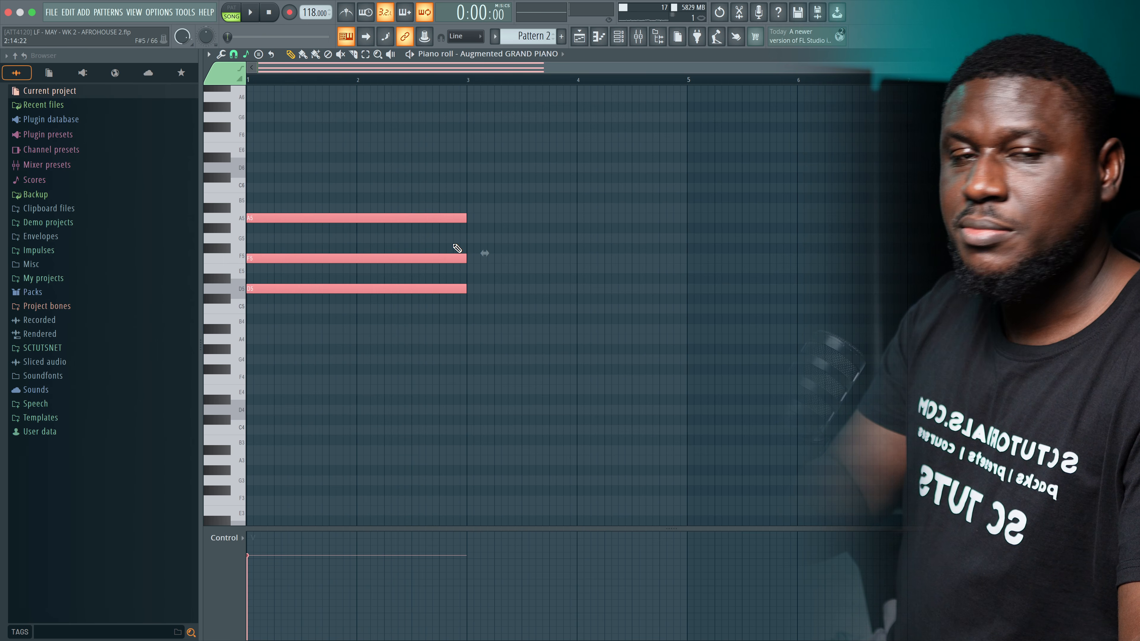
Duplicate the chord at bar 3, lower the copy to C5, E5 and G5, and play it.
key(ctrl+b)
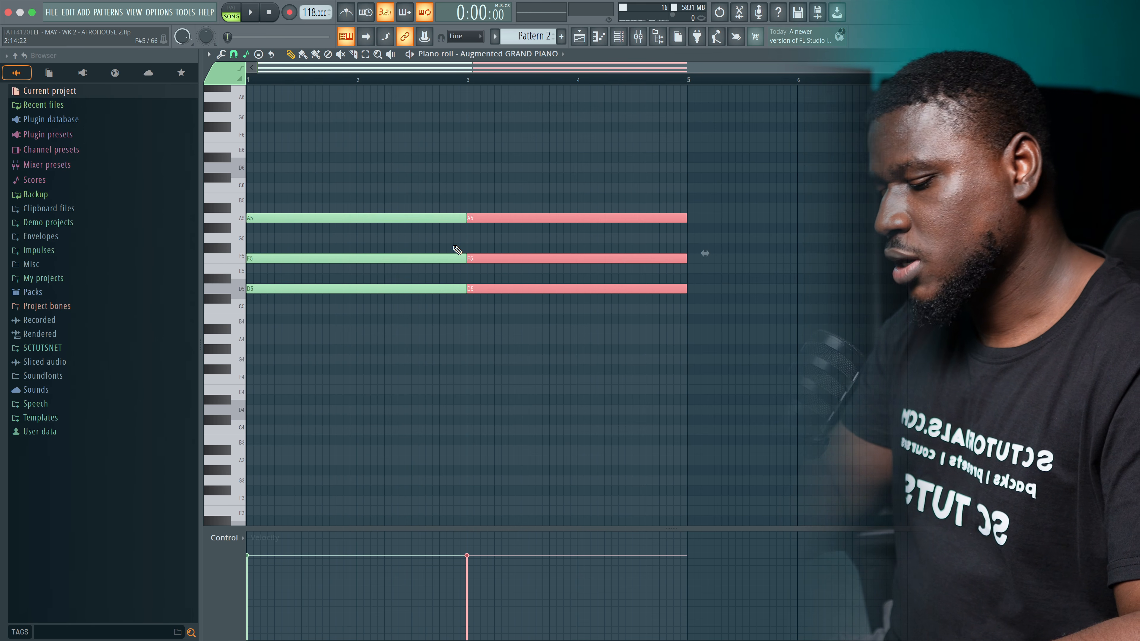
key(Down)
key(space)
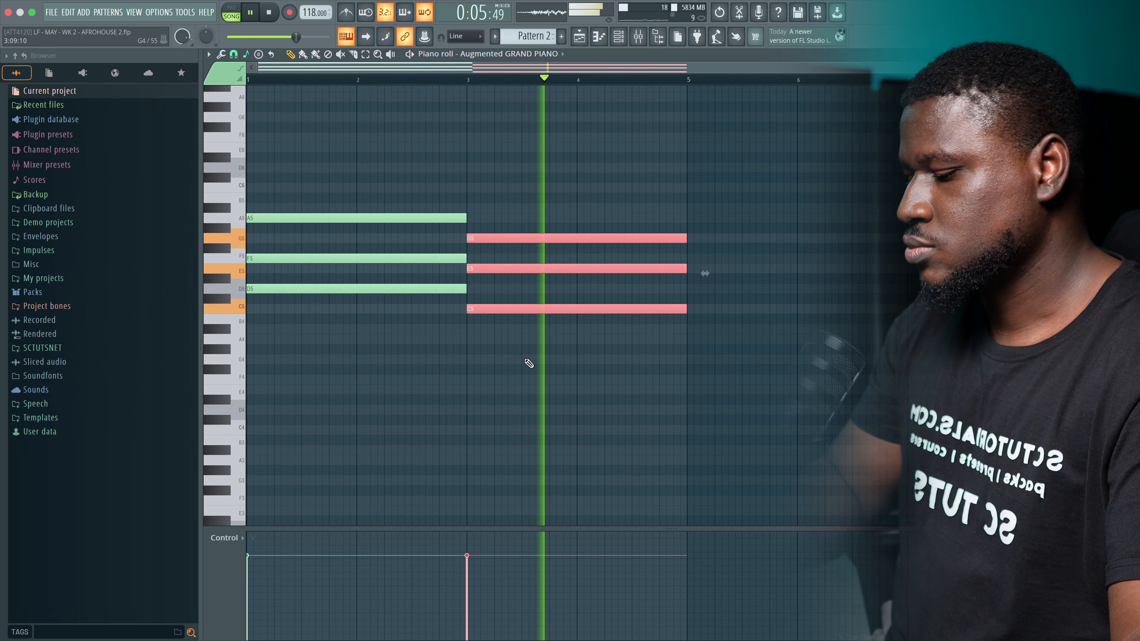
Duplicate the second chord at bar 5 and lower the copy to A#4, D5 and F5 during playback.
key(ctrl+b)
key(Down)
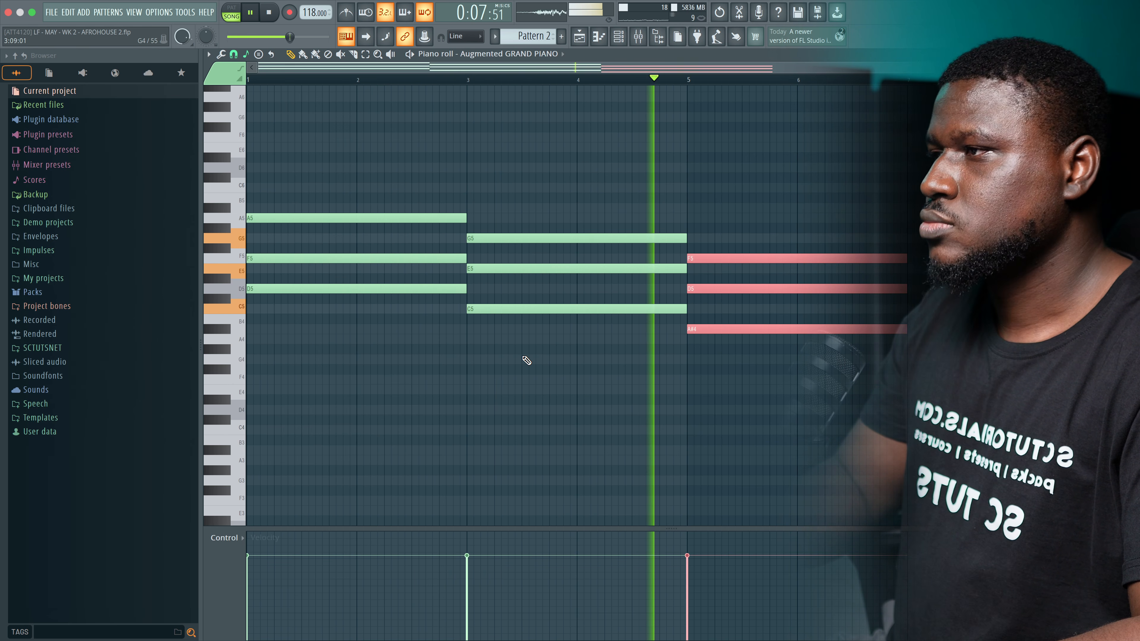
key(space)
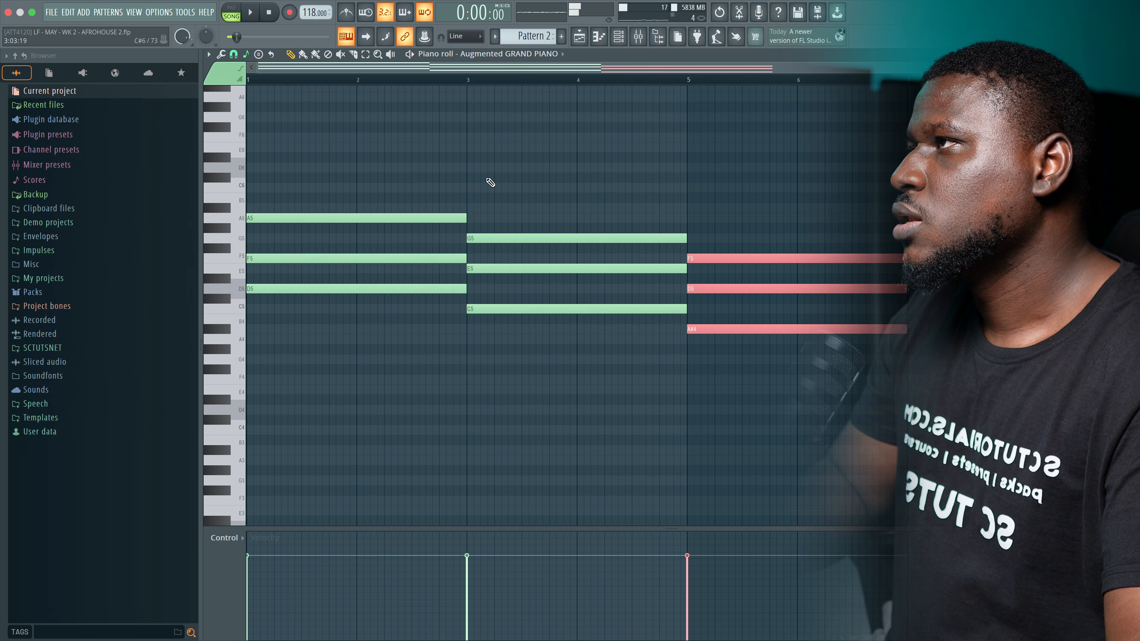
Place Pattern 2 at the start of Track 5 and duplicate the clips on Tracks 1 to 4 for another four bars.
click(579, 36)
drag(555, 202, 355, 106)
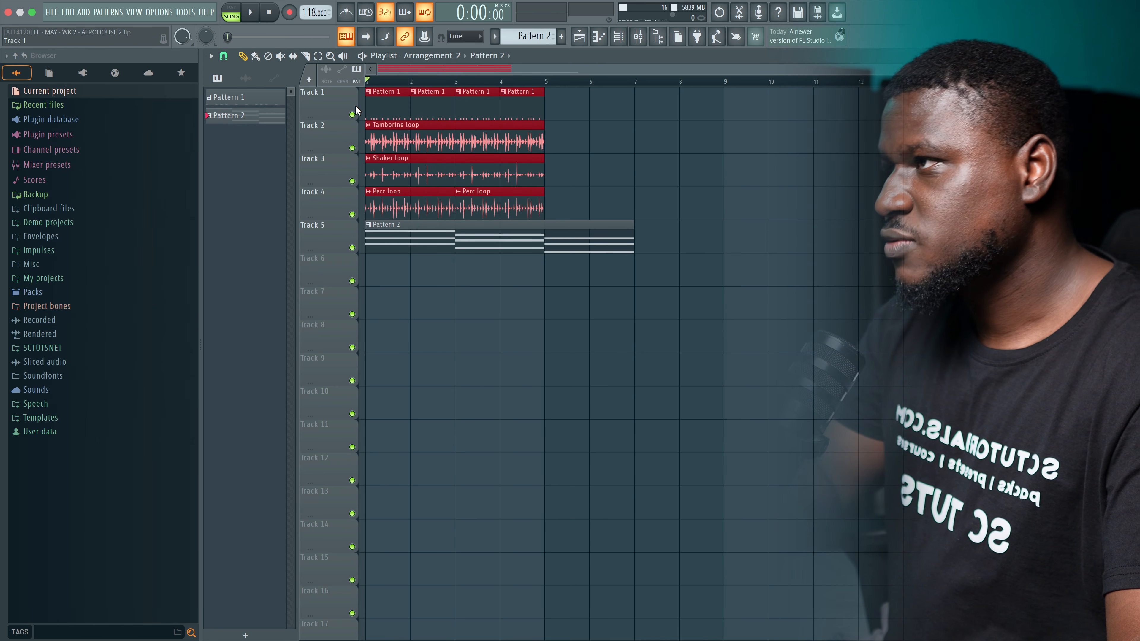
key(ctrl+b)
Lower the third chord at bar 5 along the scale to G4, A#4 and D5 while playing the arrangement.
key(shift+Down)
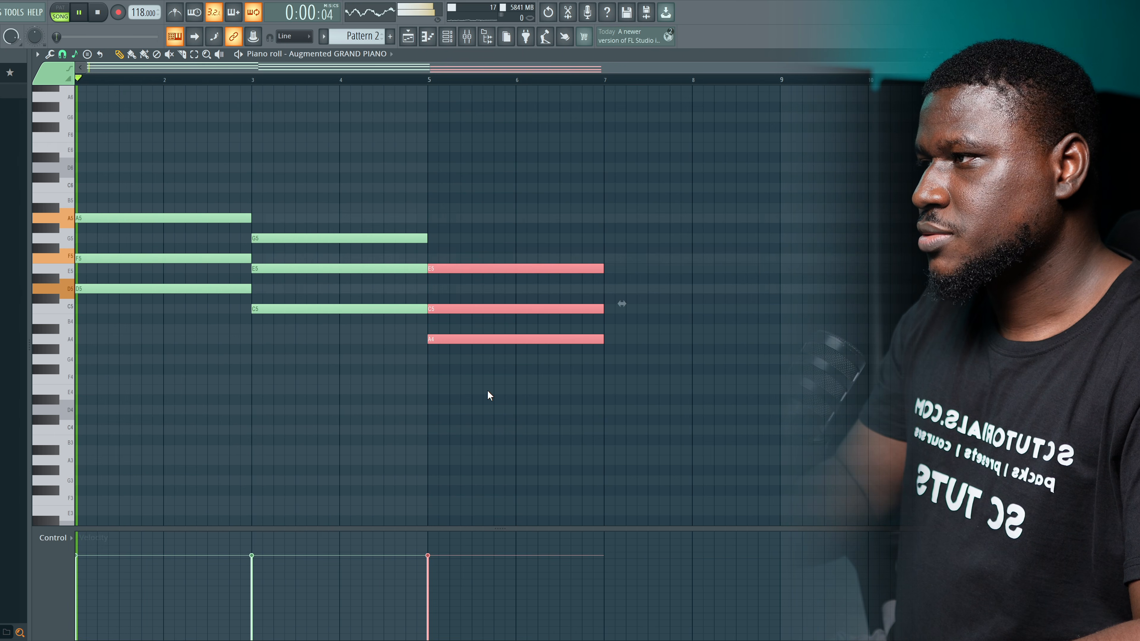
key(space)
key(shift+Down)
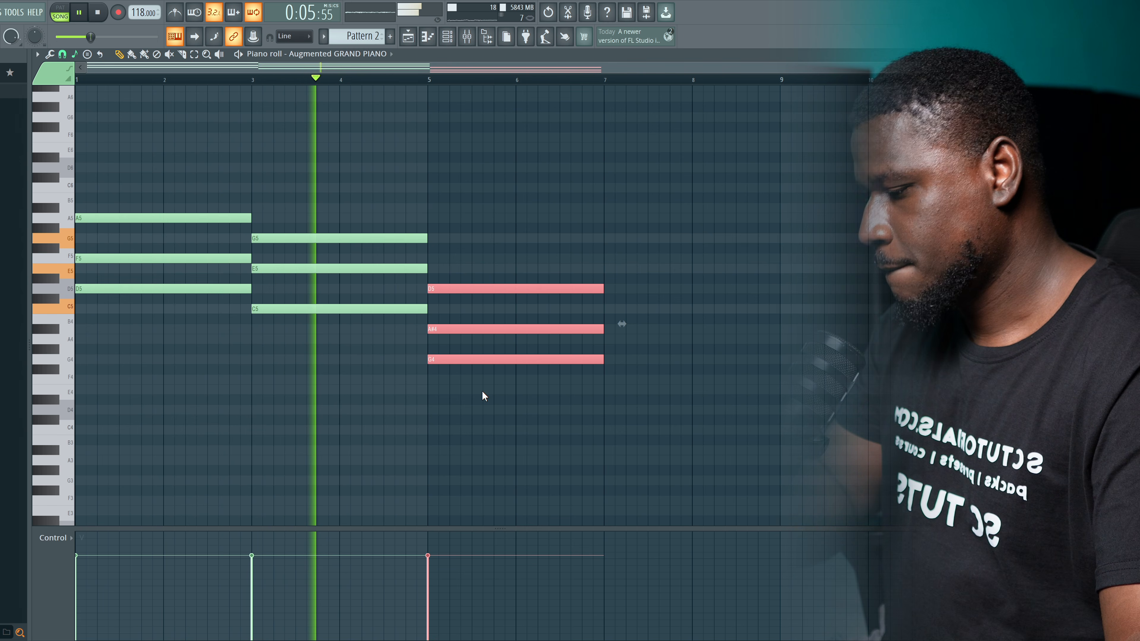
Duplicate the third chord at bar 7 and raise the copy to A#4, D5 and F5 along the scale.
key(ctrl+b)
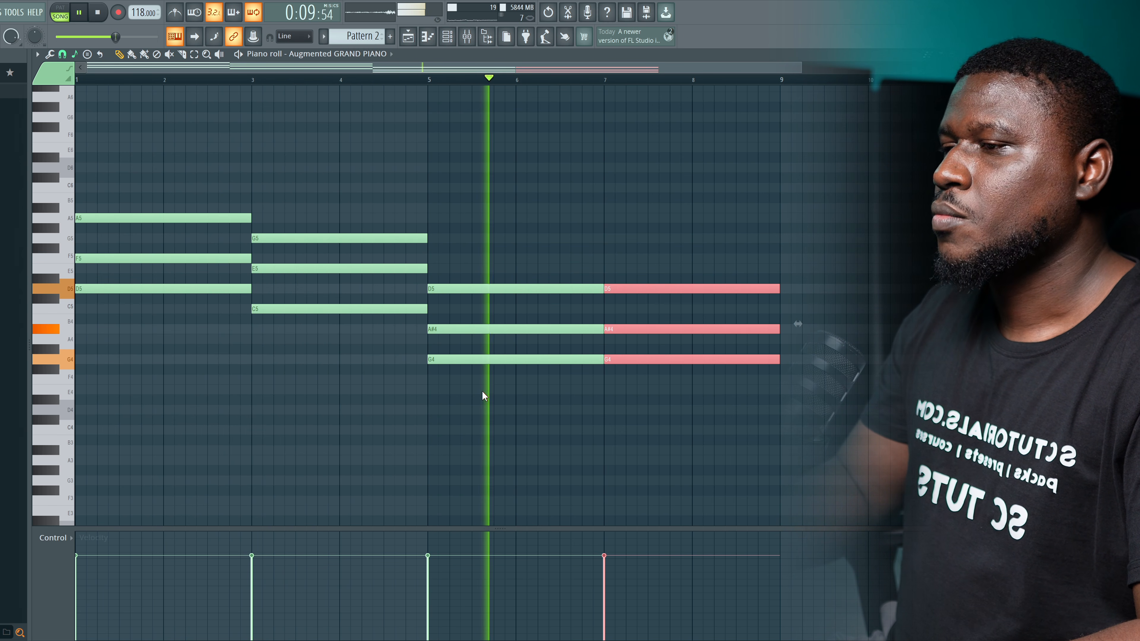
key(shift+Up)
key(shift+Up)
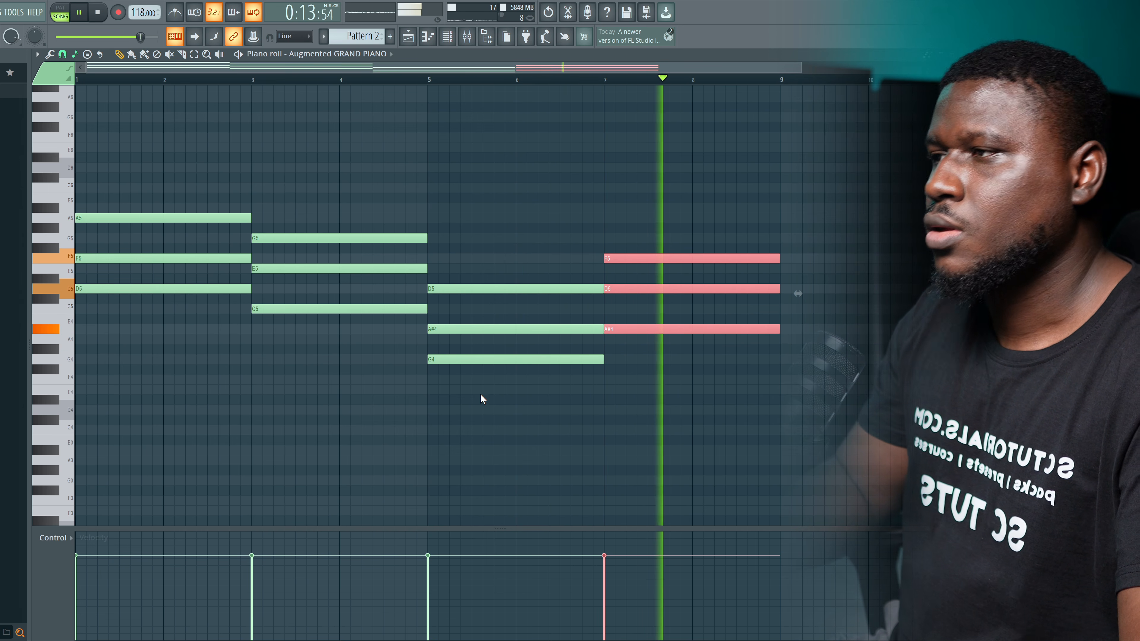
scroll(481, 400, down, 1)
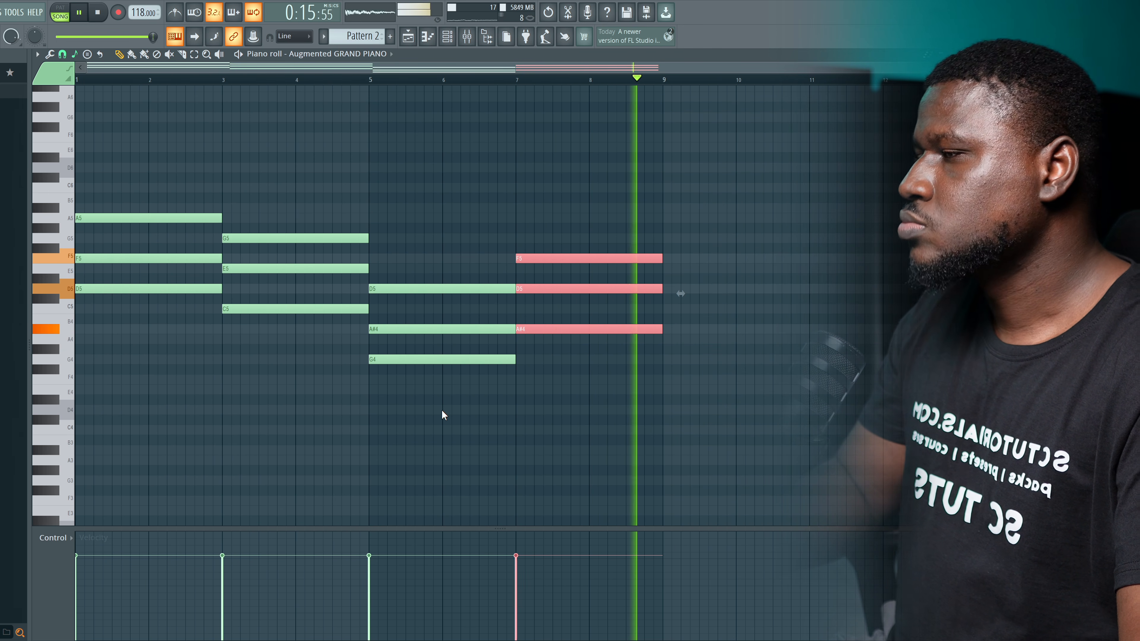
Copy the lowest note of each of the four chords one octave down to D4, C4, G3 and A#3.
click(210, 394)
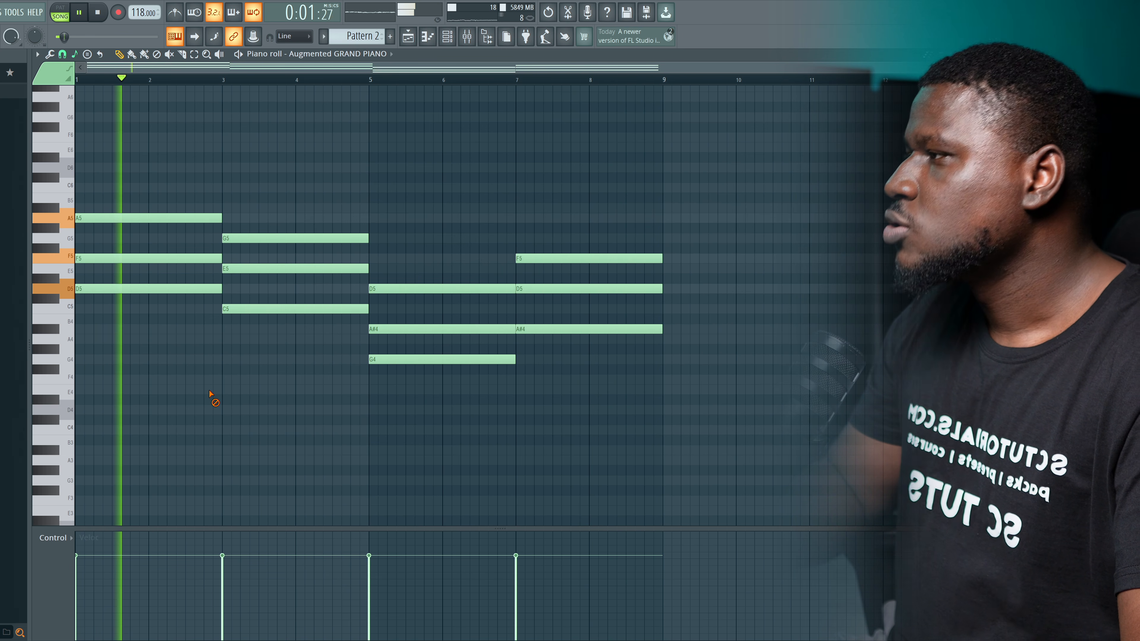
key(space)
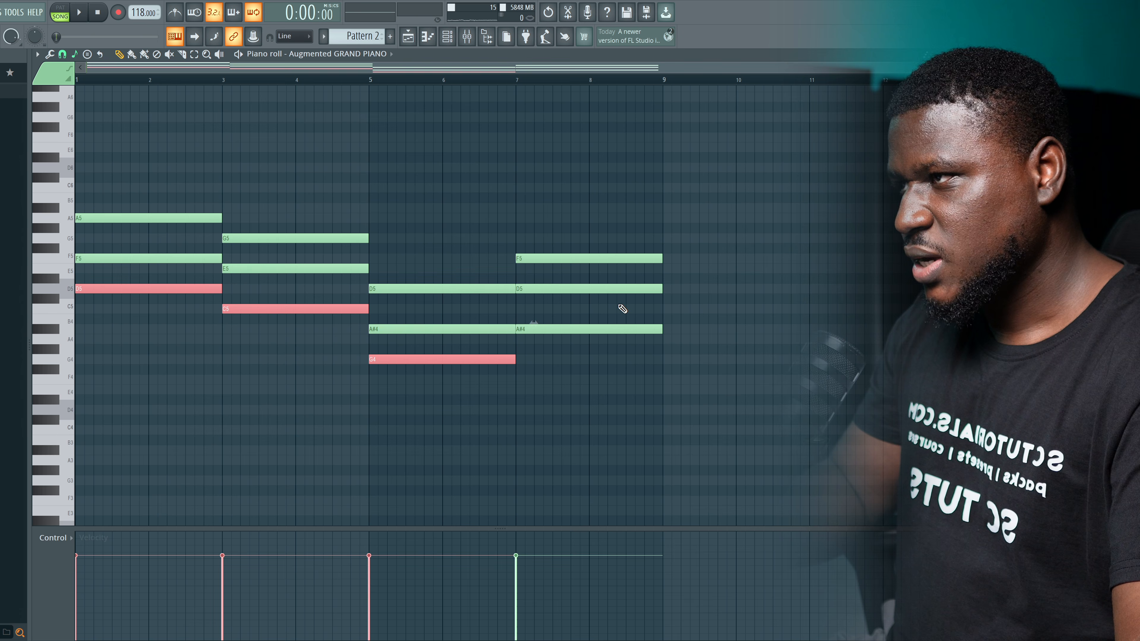
drag(608, 315, 551, 404)
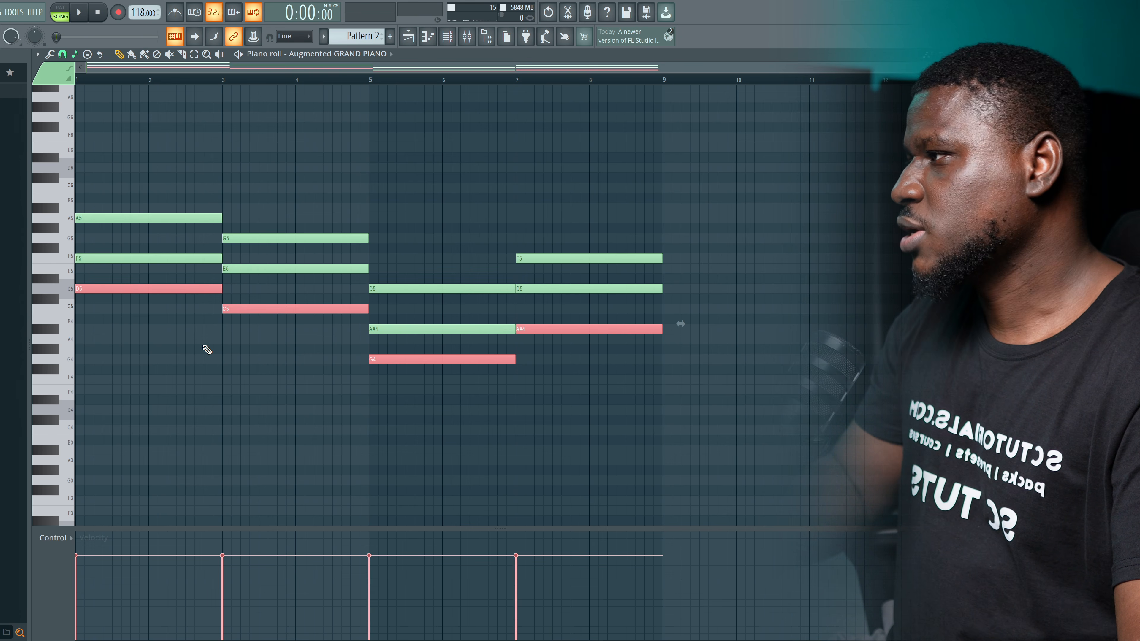
mouse_move(100, 294)
mouse_down()
mouse_move(213, 293)
mouse_move(77, 296)
mouse_up()
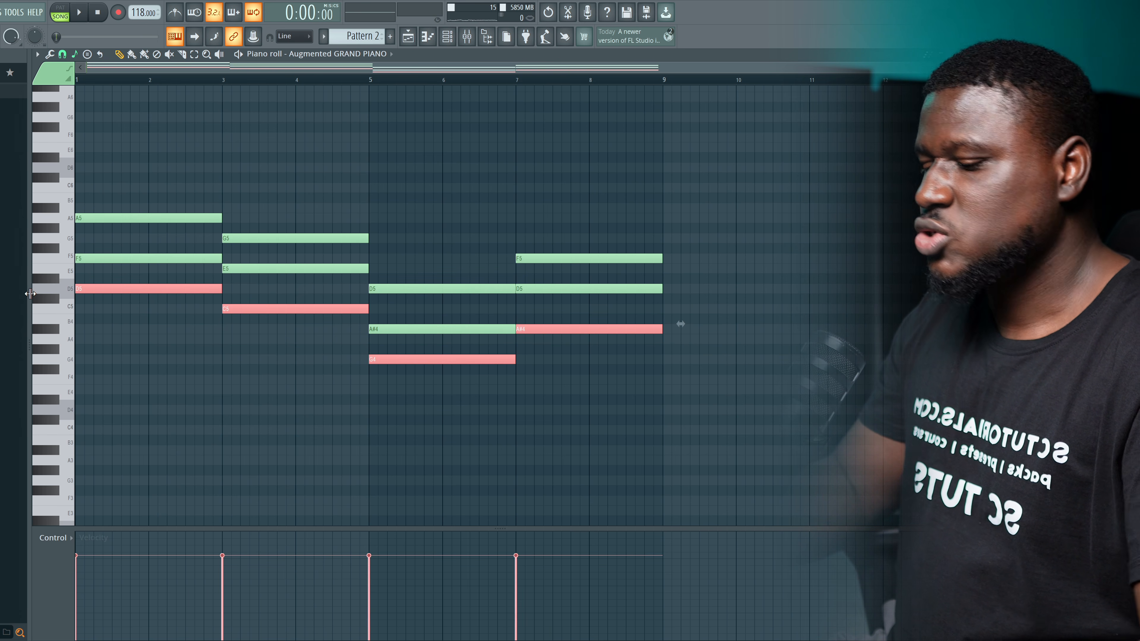
key(ctrl+Down)
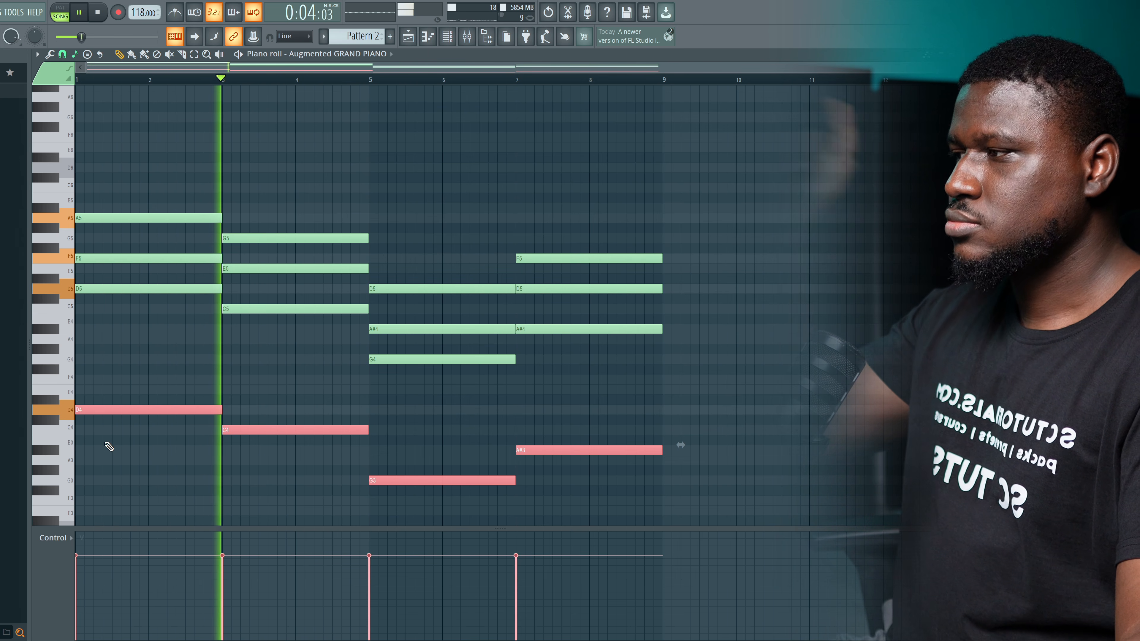
right_click(104, 456)
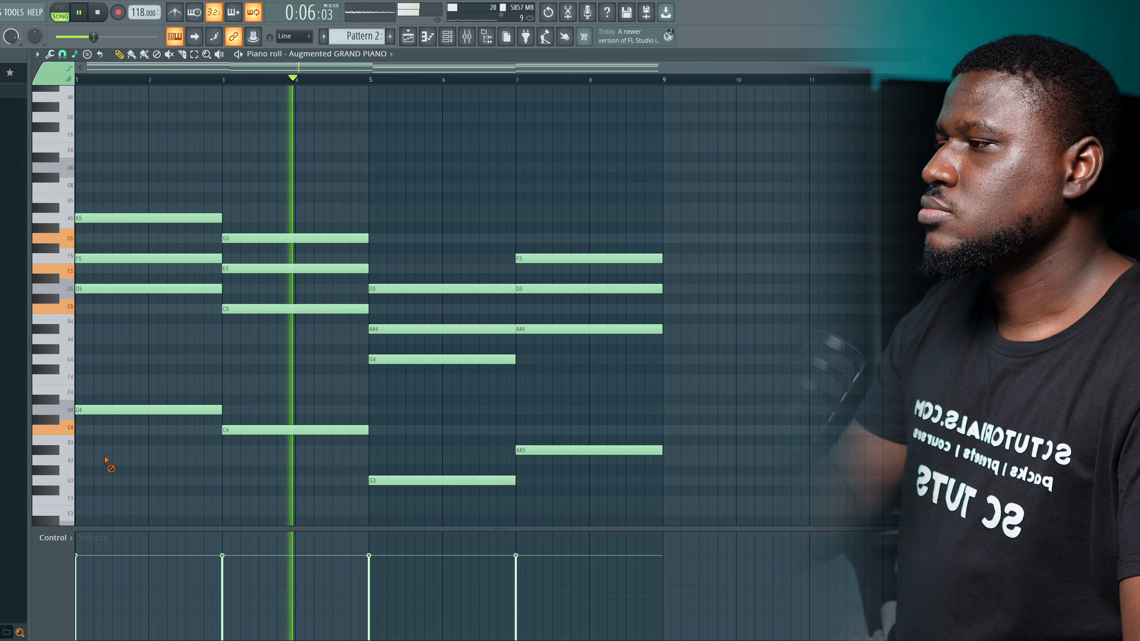
key(space)
Select the four added bass notes and scale down their velocity with the level scaling tool.
drag(237, 419, 700, 535)
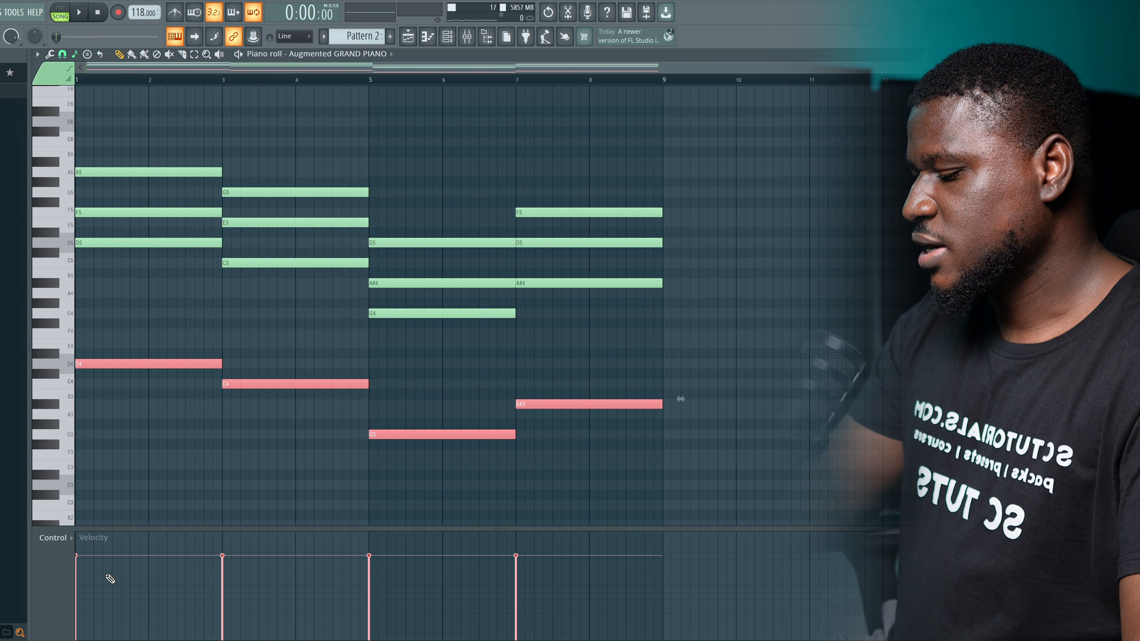
key(alt+x)
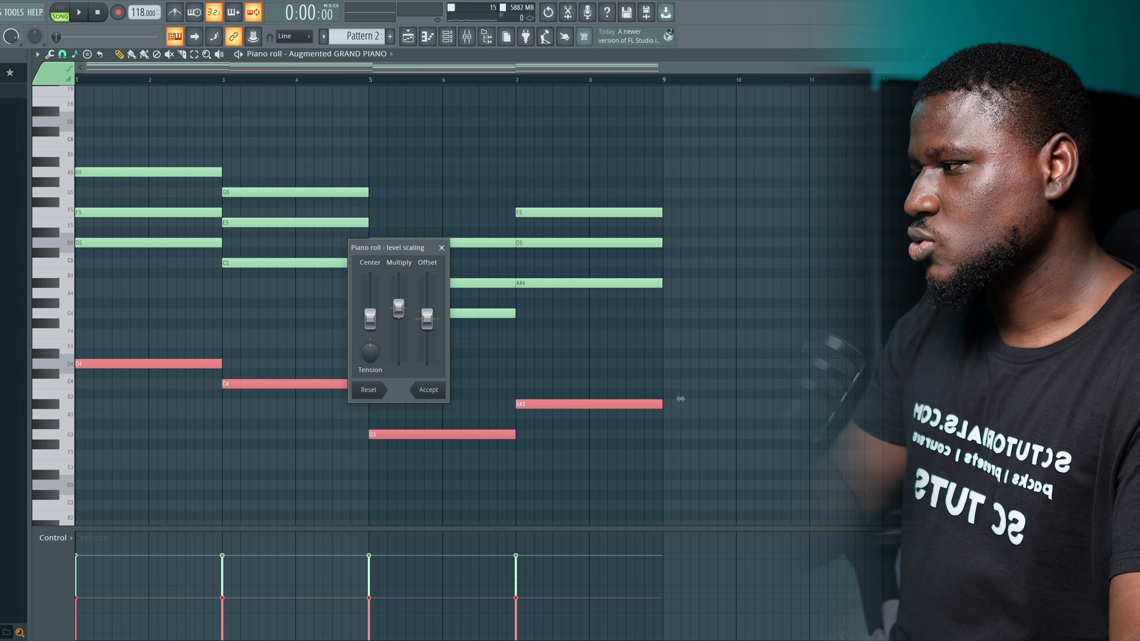
drag(399, 308, 399, 307)
key(space)
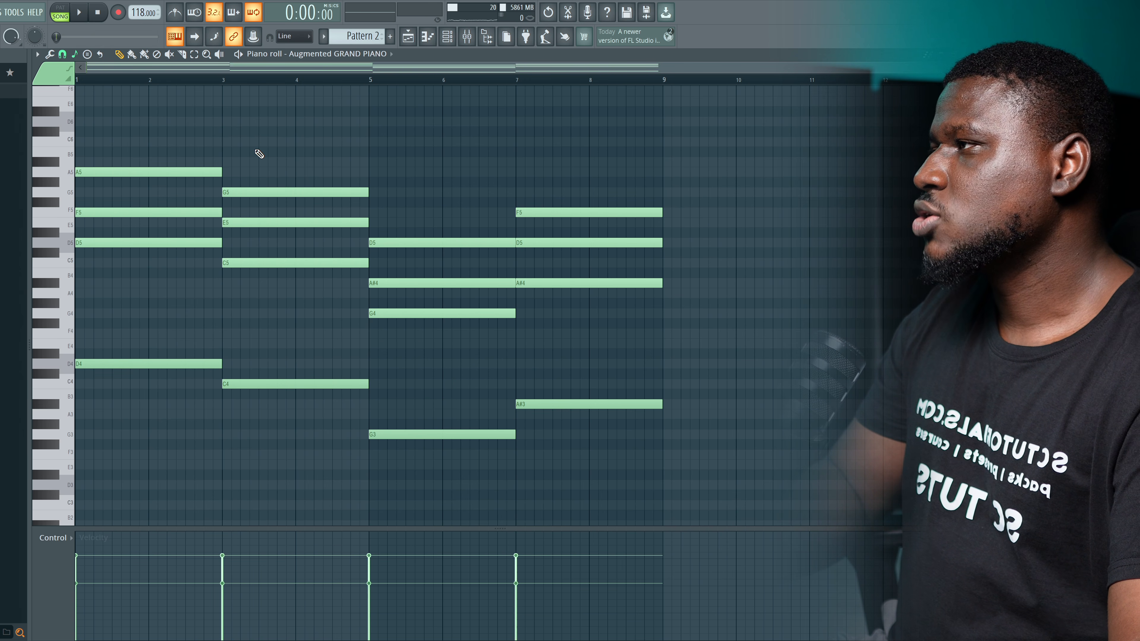
Play back the piano progression and transpose all of its notes down one octave.
scroll(259, 154, up, 1)
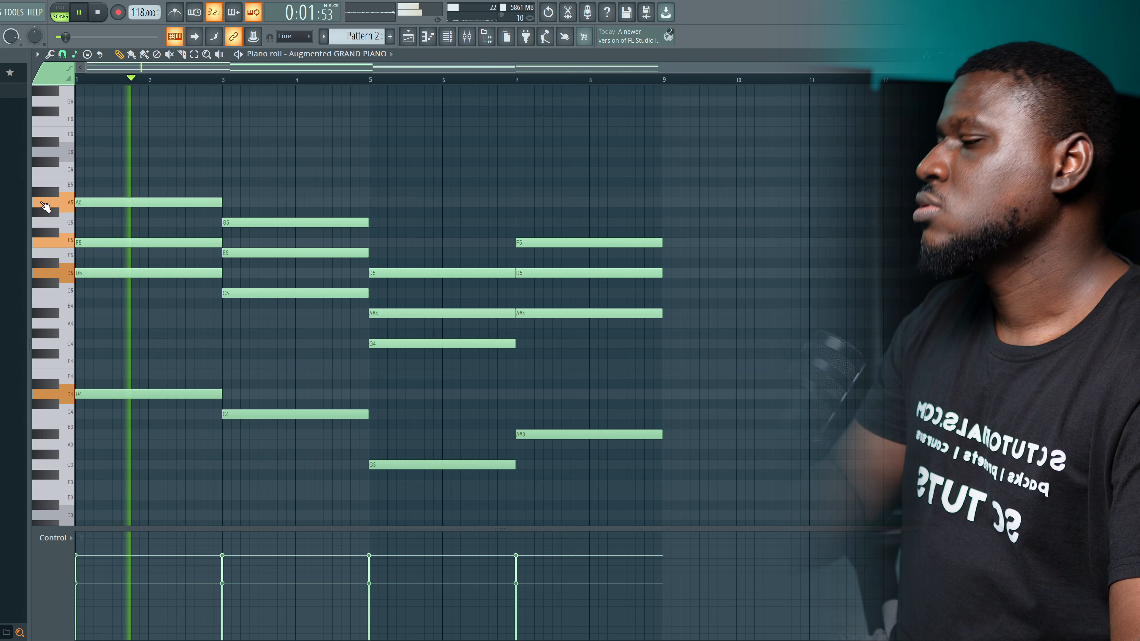
scroll(44, 208, up, 1)
scroll(109, 247, up, 3)
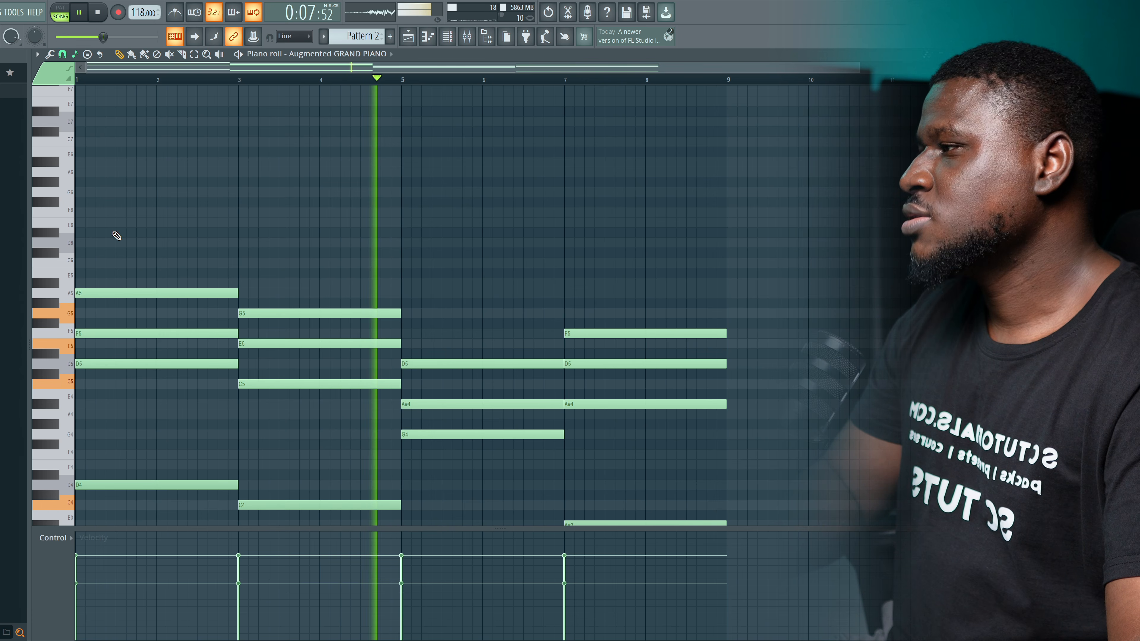
key(space)
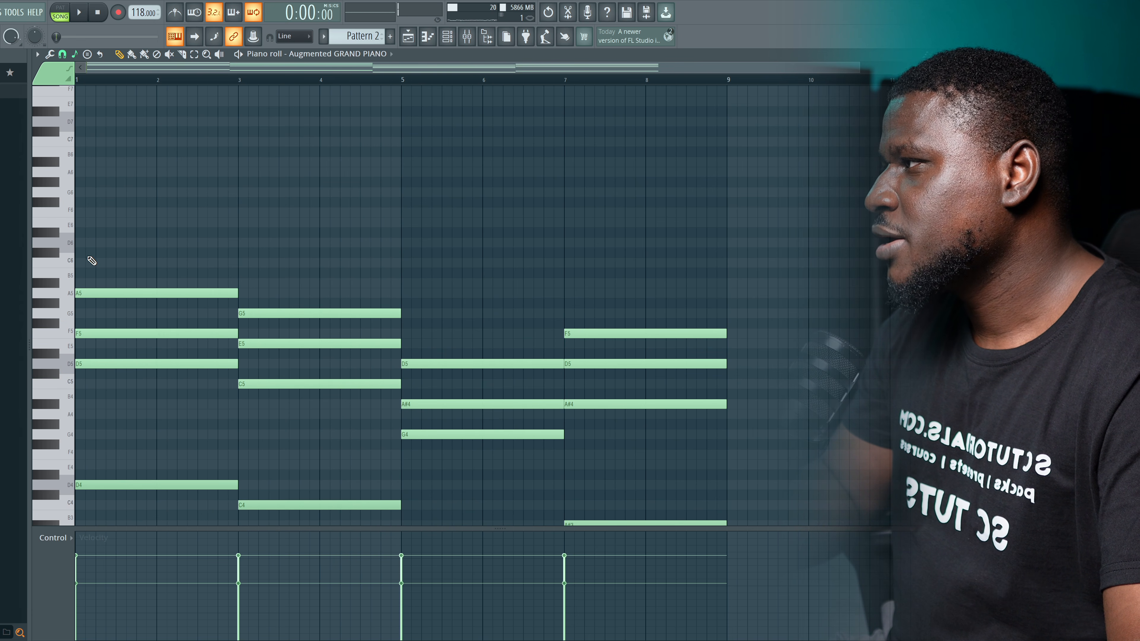
key(ctrl+Down)
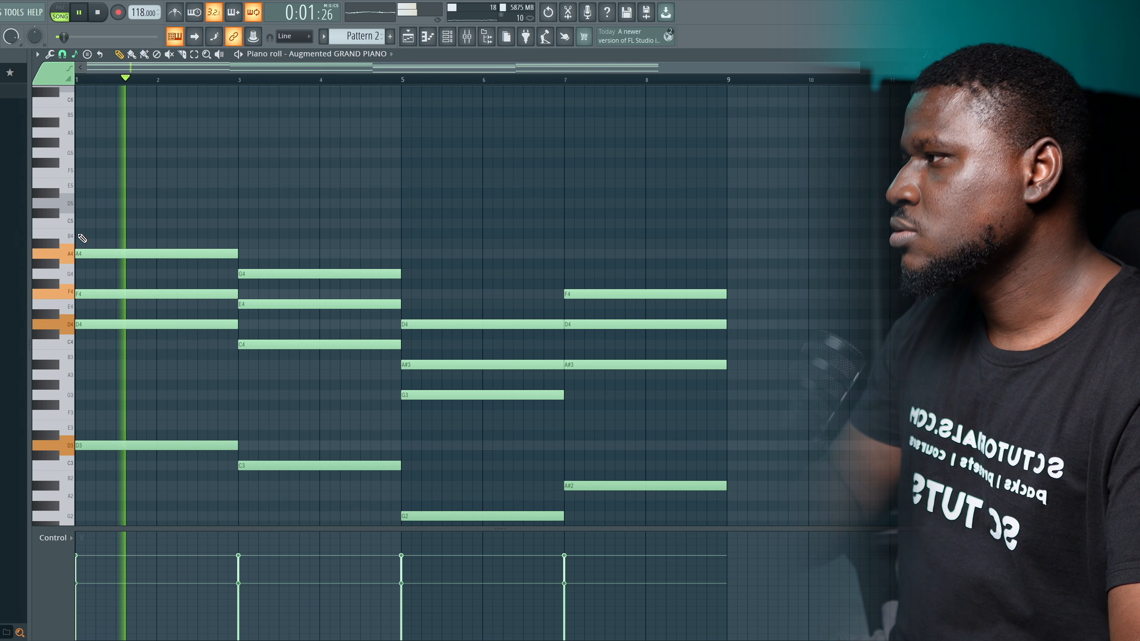
key(space)
Add a short D5 melody note about a third of the way into bar 1, adjusting its start and length during playback.
scroll(74, 220, up, 1)
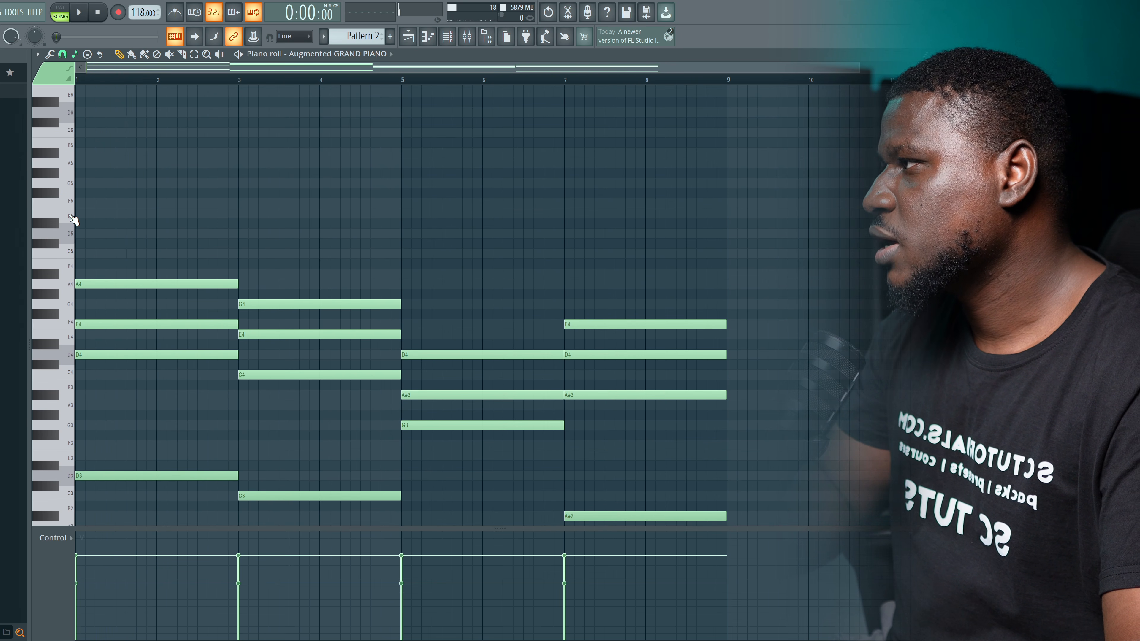
click(90, 234)
key(space)
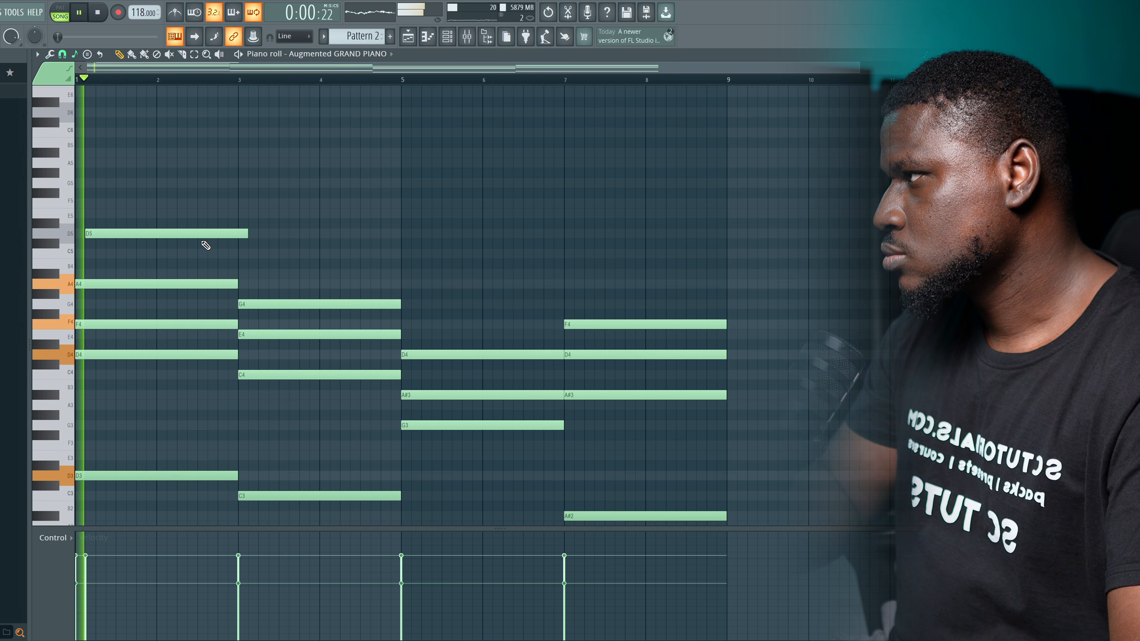
key(space)
drag(164, 233, 188, 234)
key(space)
key(space)
click(183, 233)
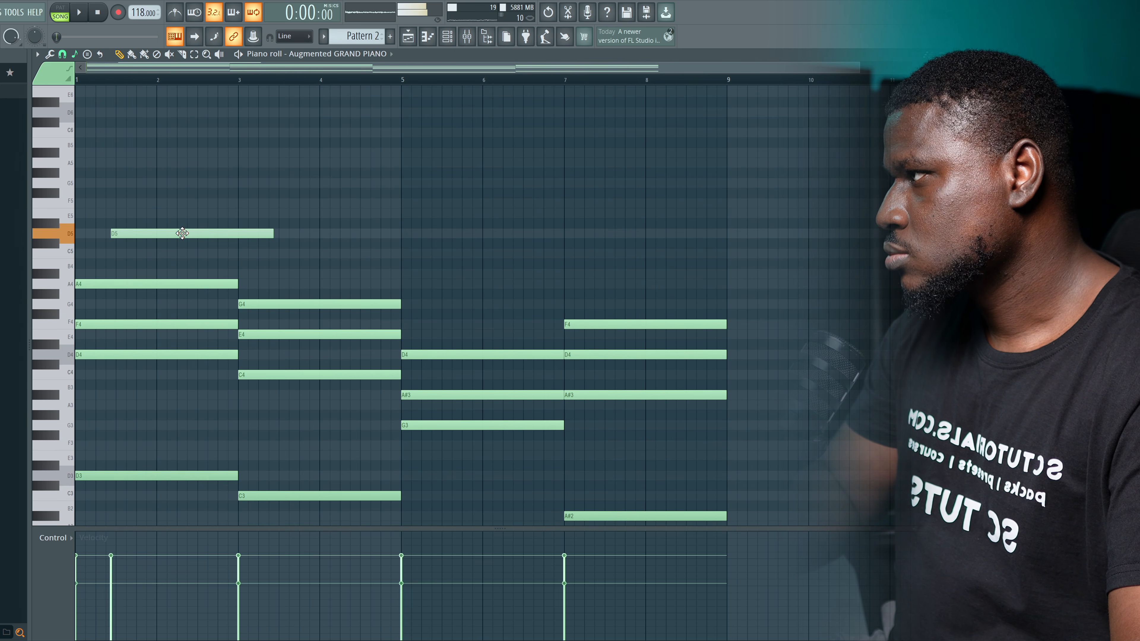
key(space)
scroll(93, 237, up, 1)
scroll(138, 233, up, 1)
key(space)
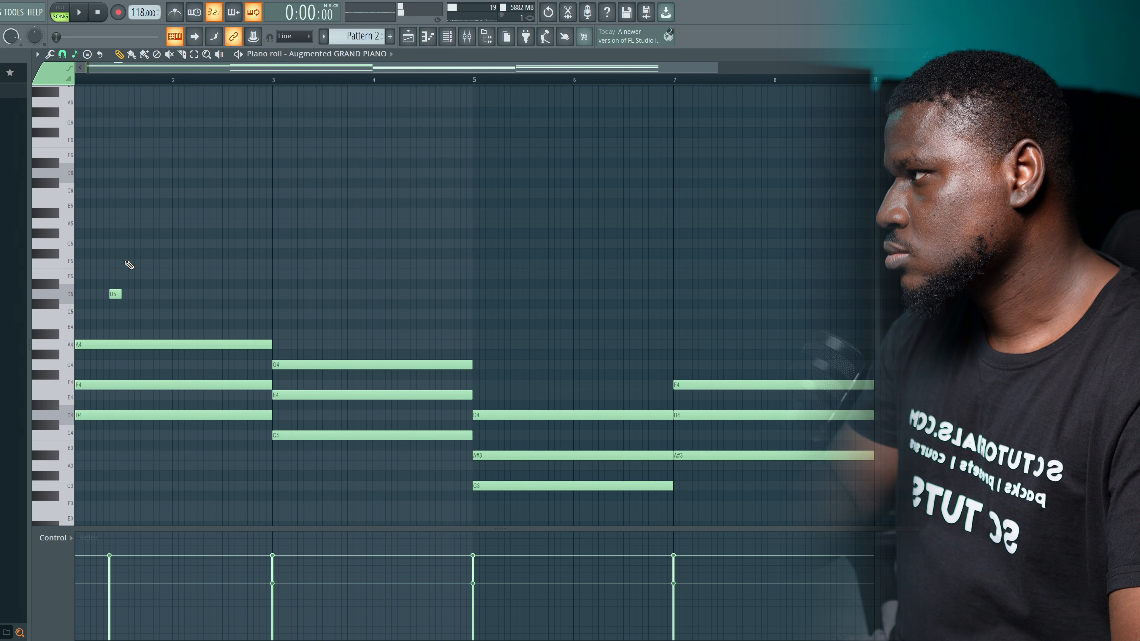
Build a melody riff in bars 1 and 2 by repeating the D5–F5 pair three times and ending on G5.
key(space)
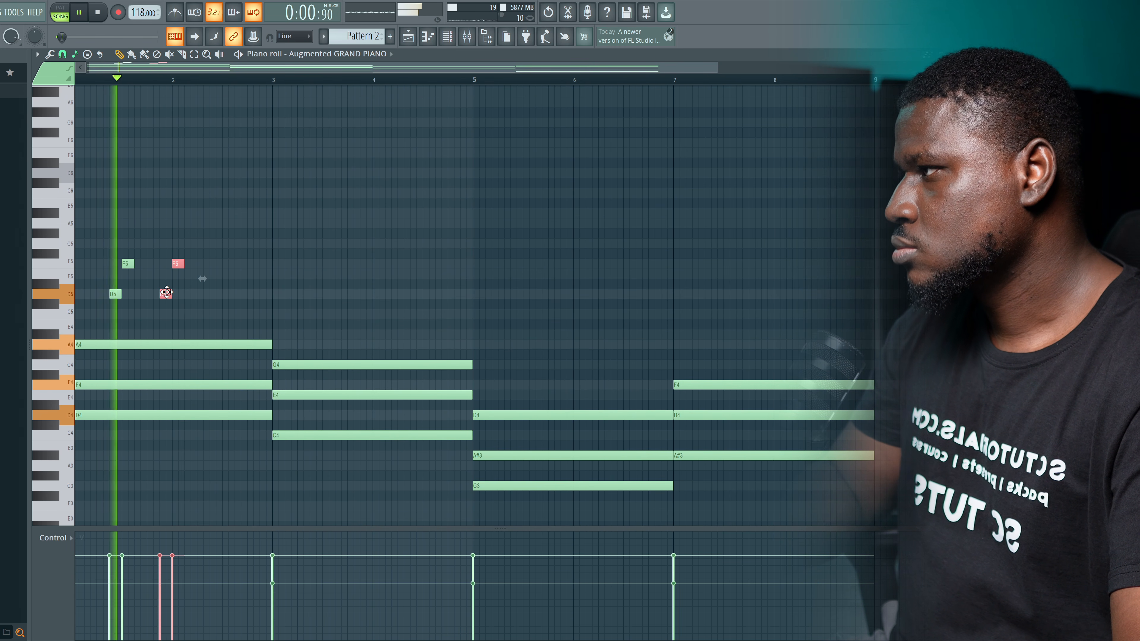
drag(168, 295, 216, 295)
key(space)
Copy the riff to bars 3 and 4, nudge it slightly later and lower it one scale step to C5, E5 and F5.
key(space)
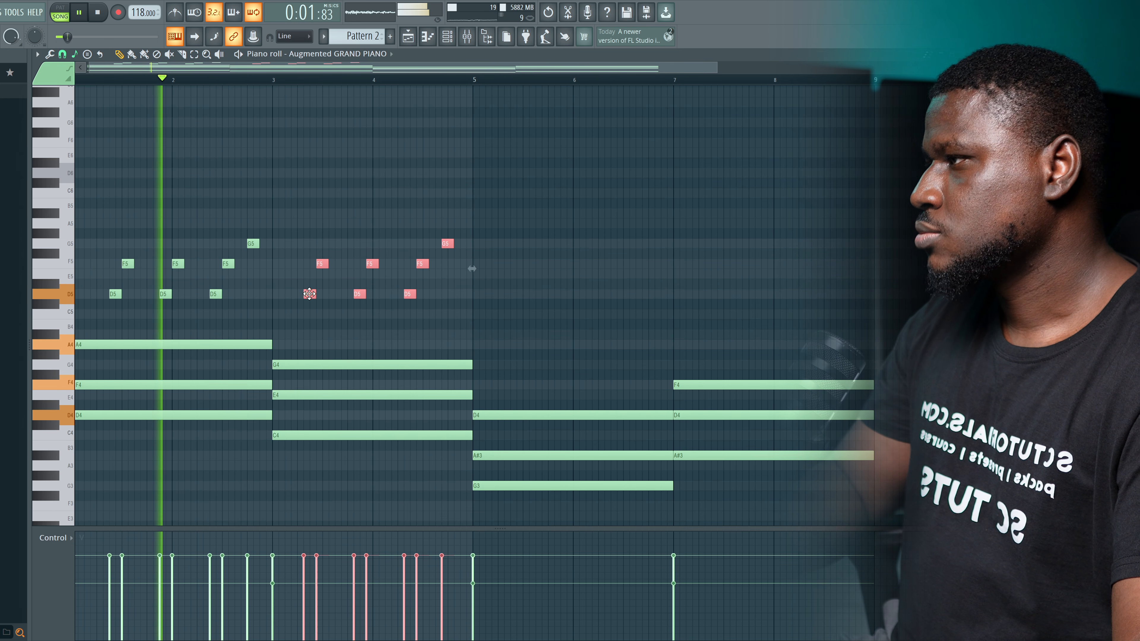
drag(310, 294, 315, 294)
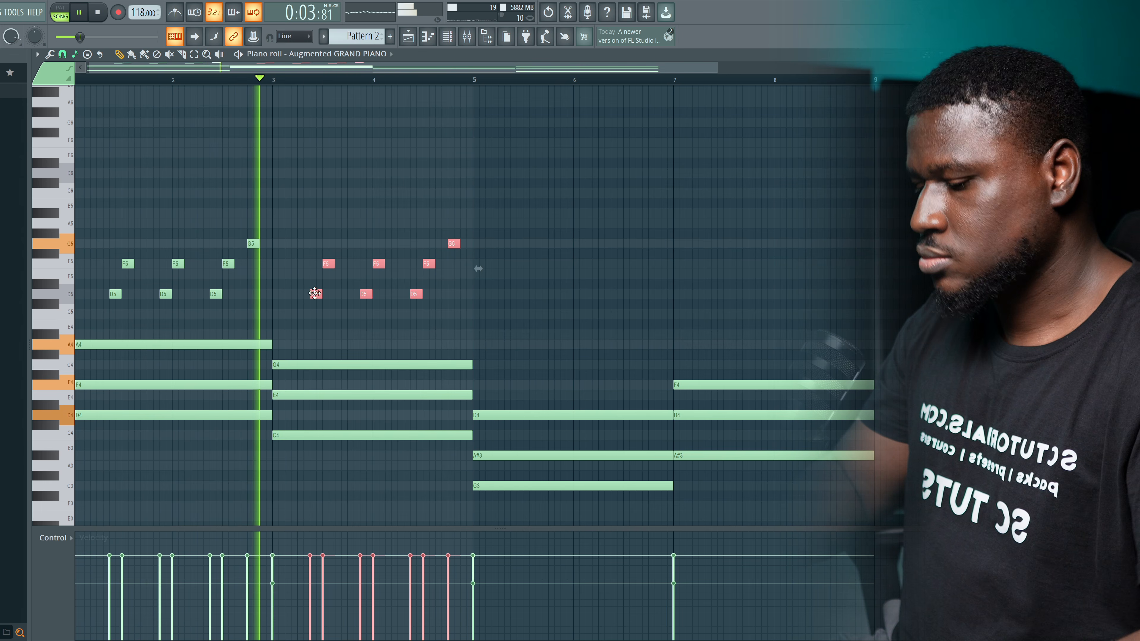
key(Down)
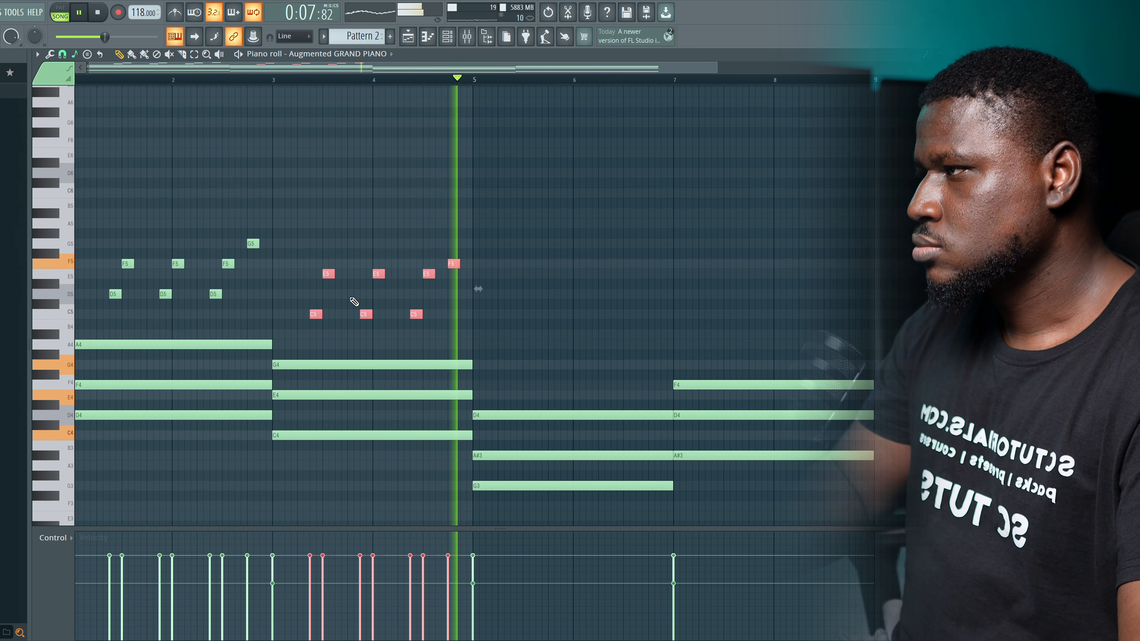
Extend the riff over bars 5 to 8, using D5, F5 and G5, followed by repeated D5 pairs ending on E5, and play it back.
drag(314, 312, 511, 315)
key(space)
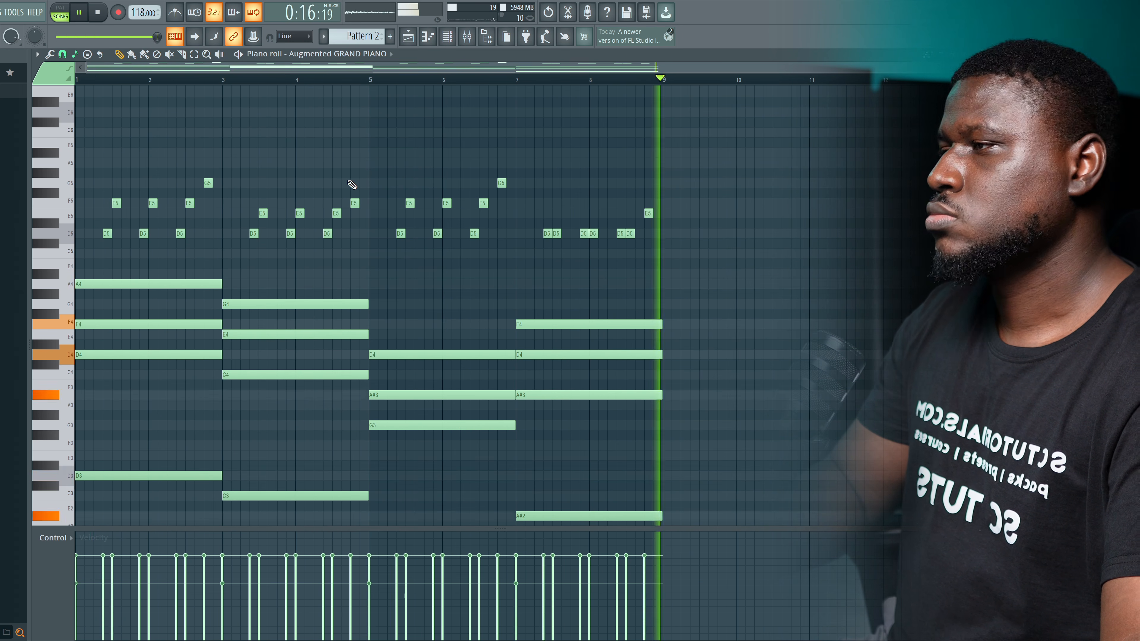
scroll(316, 230, down, 1)
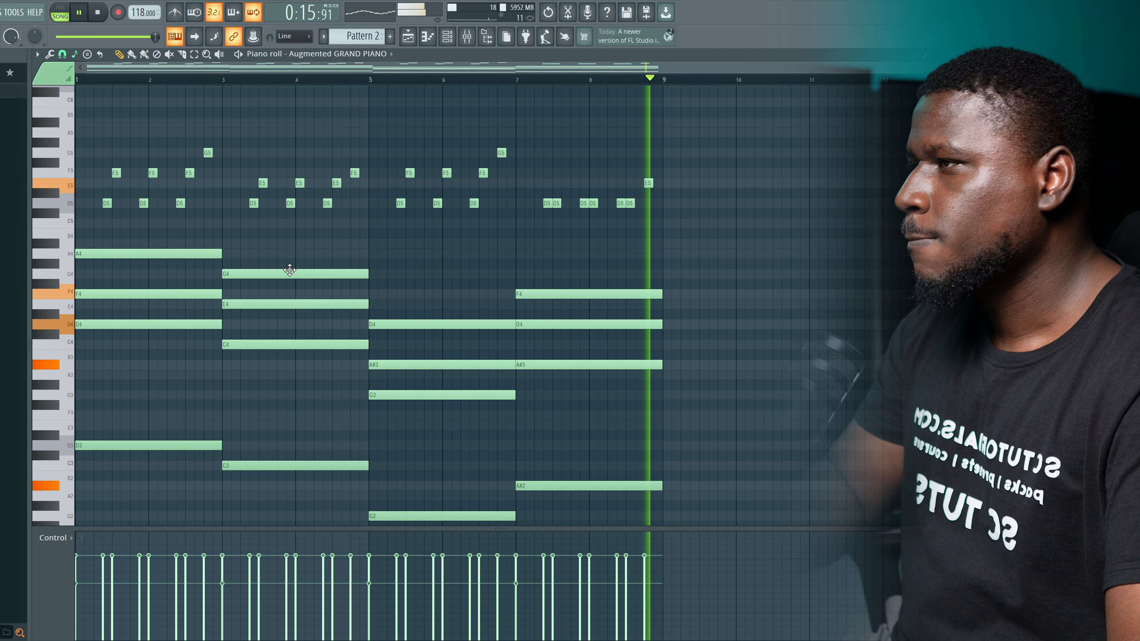
key(space)
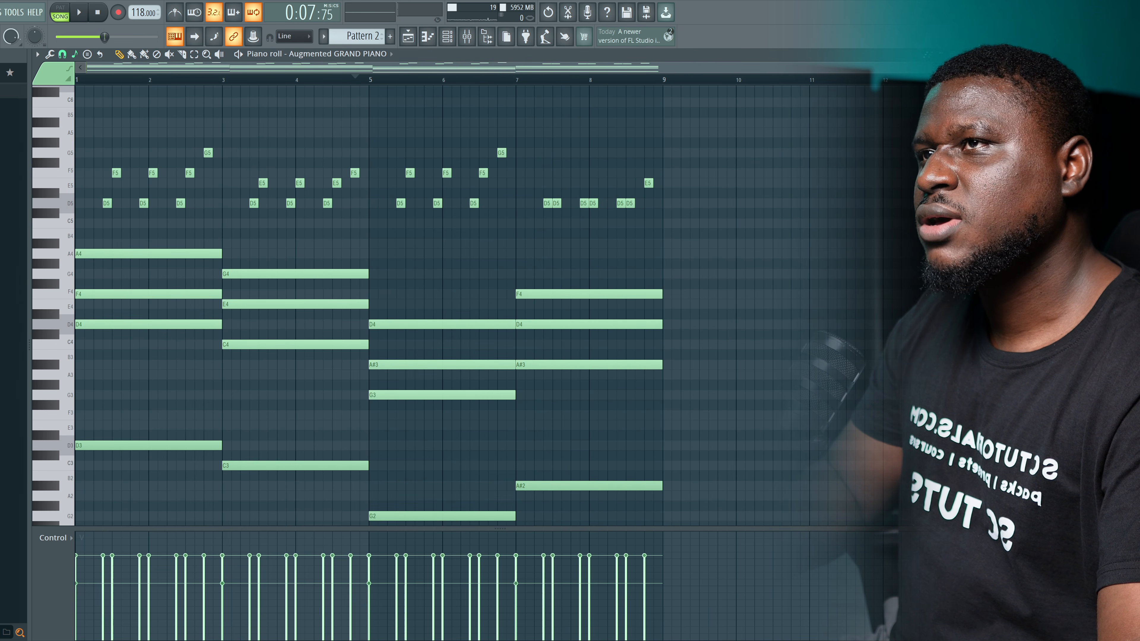
Show the playlist and channel rack, and inspect the Celeste ripple instrument's preset.
key(F5)
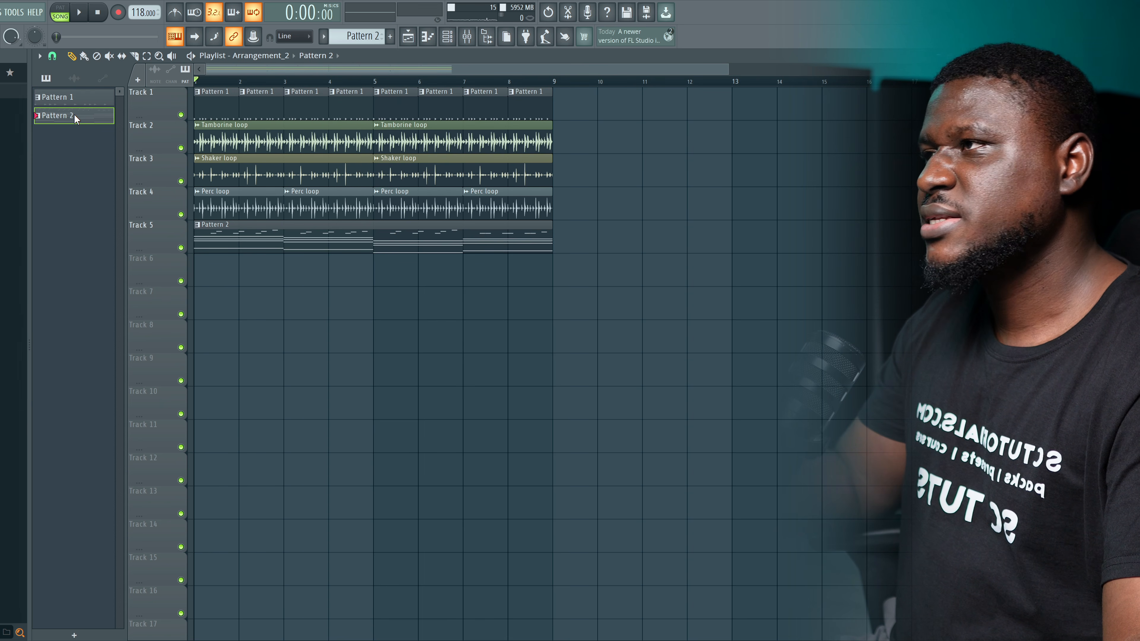
click(447, 38)
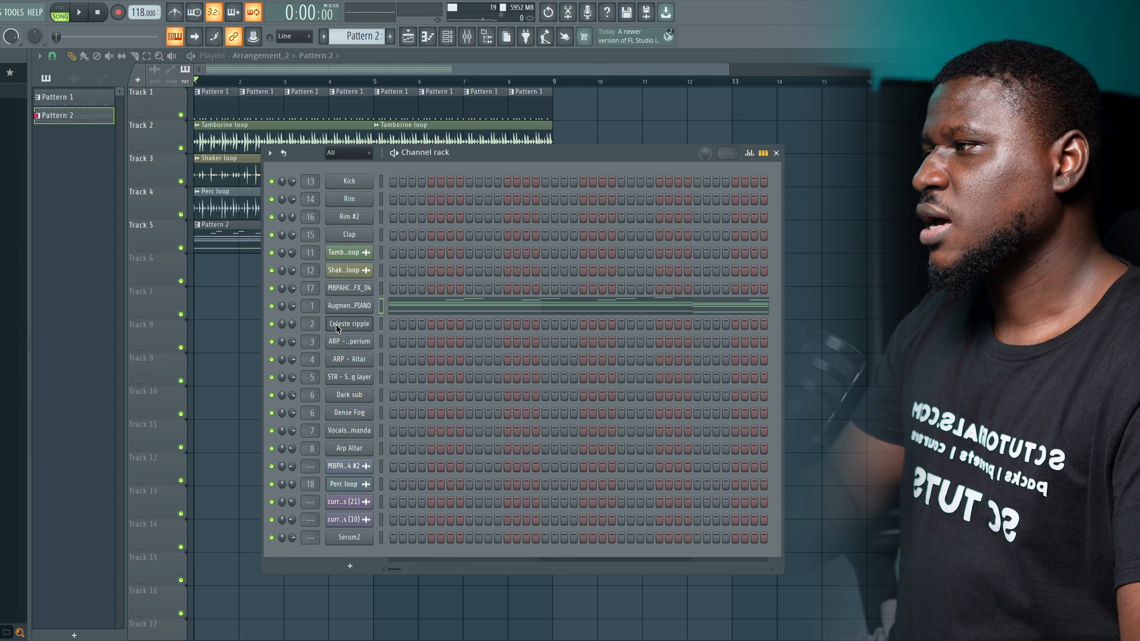
click(349, 323)
drag(431, 202, 434, 173)
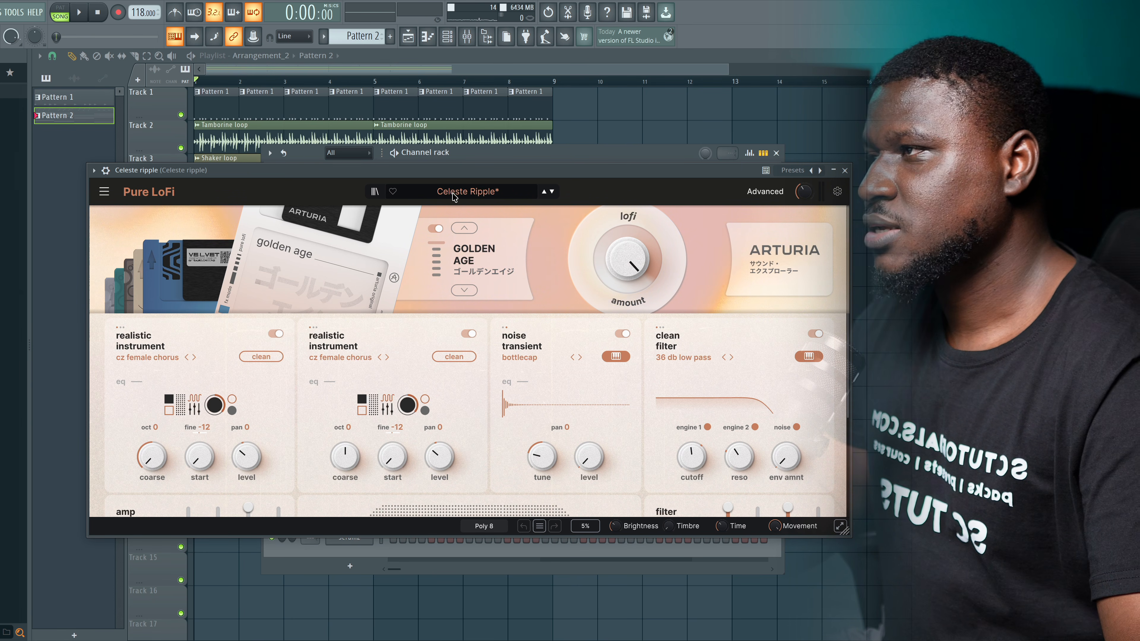
click(845, 170)
Copy the grand piano notes of Pattern 2 into the Celeste ripple channel.
right_click(342, 320)
click(512, 319)
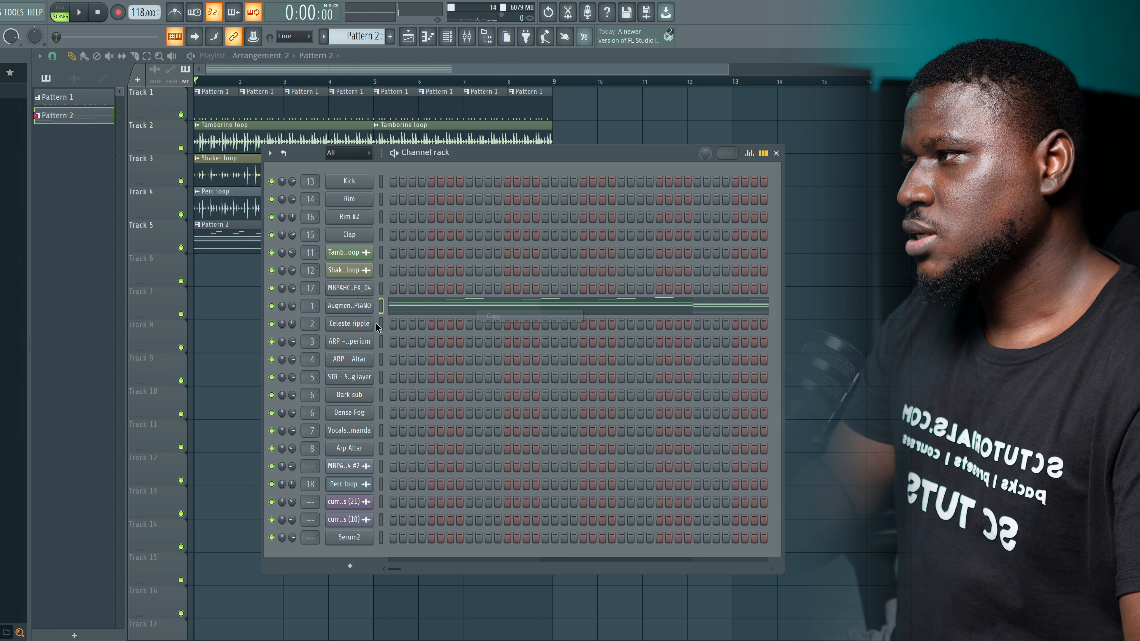
right_click(367, 327)
click(494, 345)
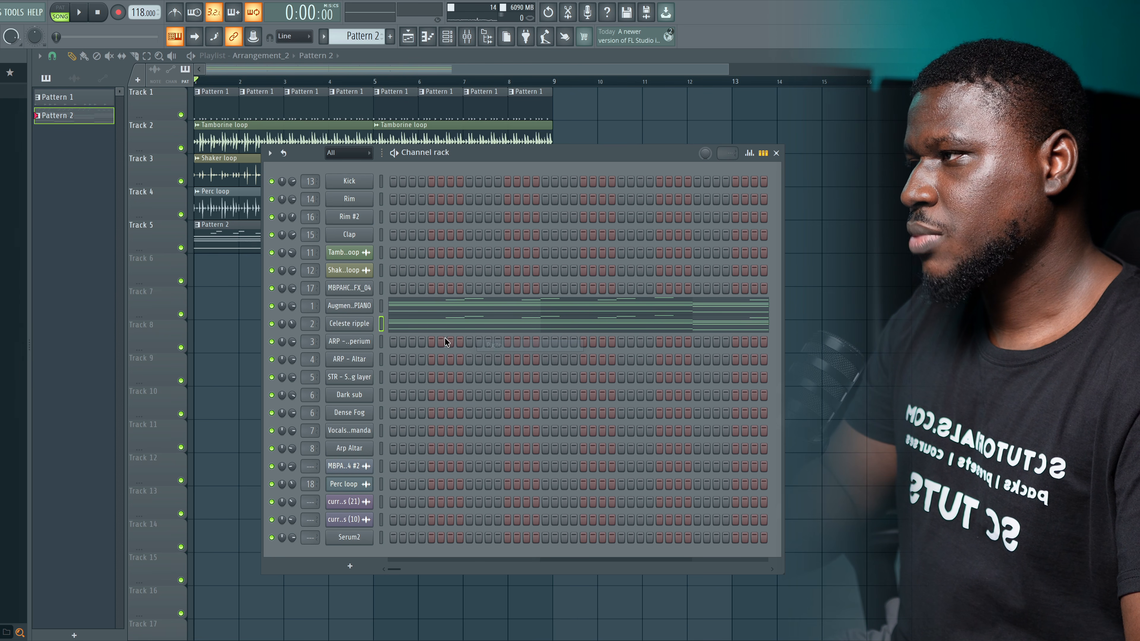
Delete the melody riff and the low bass notes from the Celeste ripple part, keeping only the chords.
click(420, 330)
drag(50, 137, 32, 216)
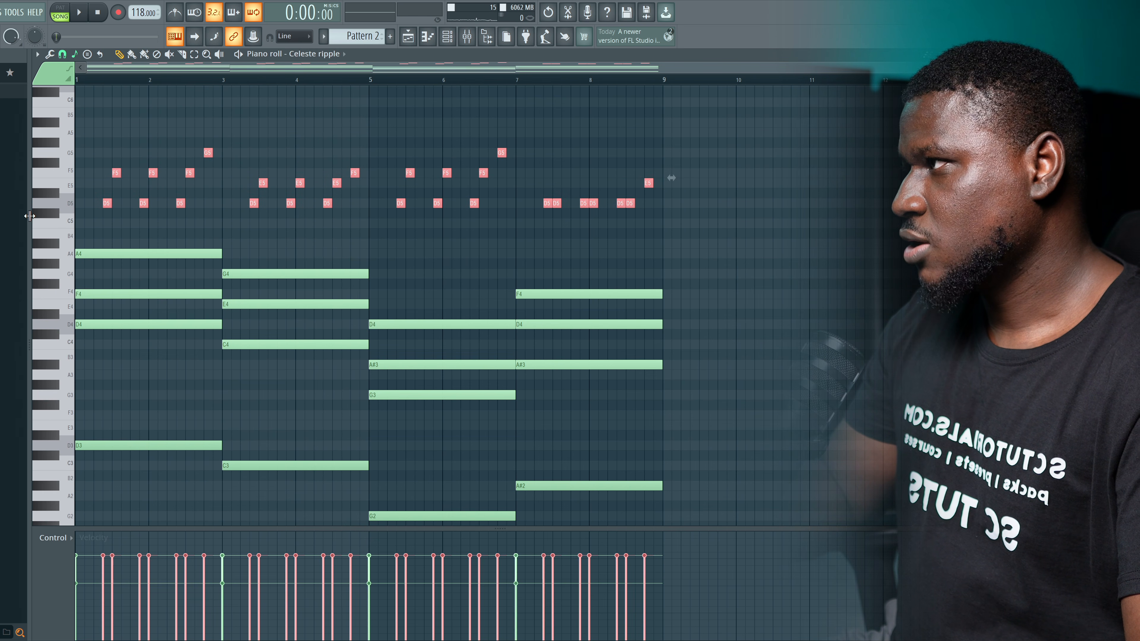
key(Delete)
right_click(449, 516)
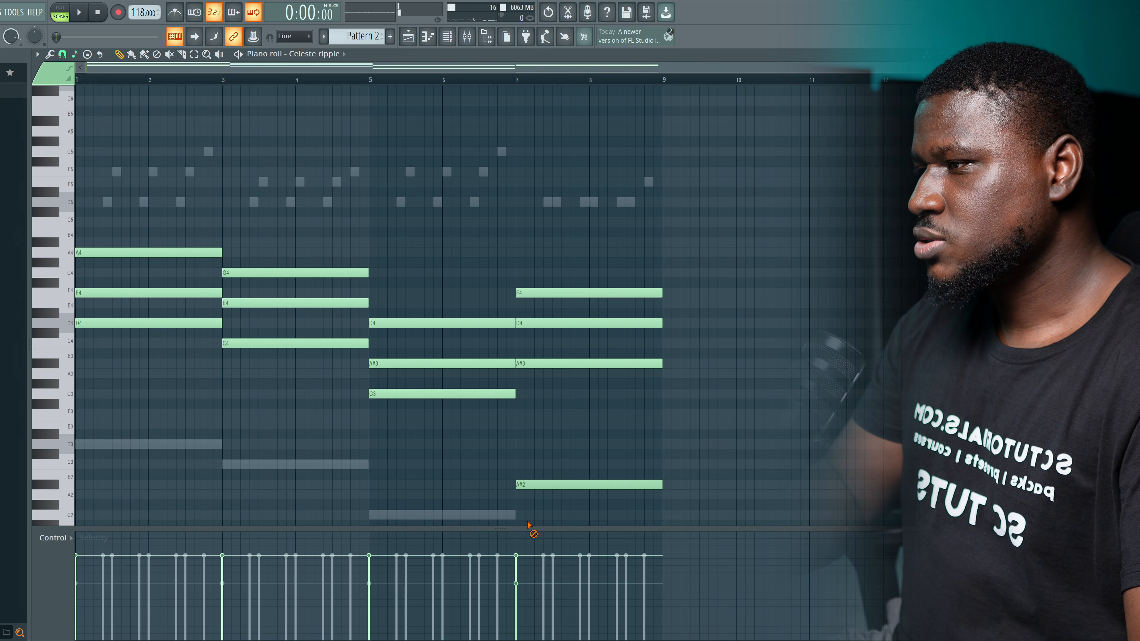
right_click(566, 485)
key(space)
key(space)
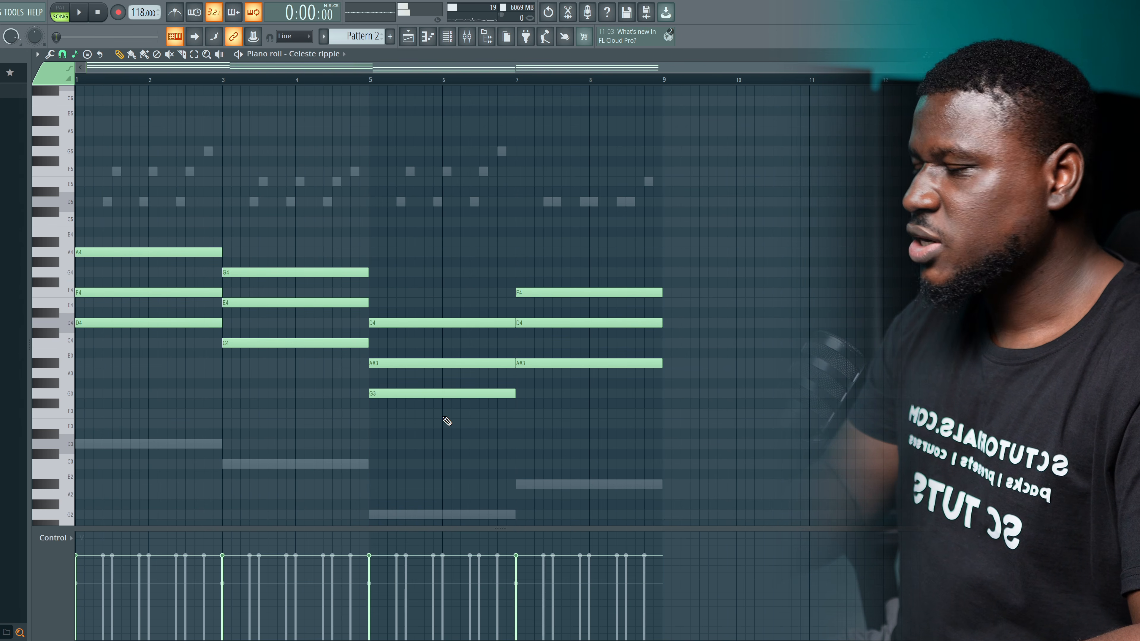
Audition the Celeste ripple chords one octave higher and return them to their original octave.
key(ctrl+Up)
key(space)
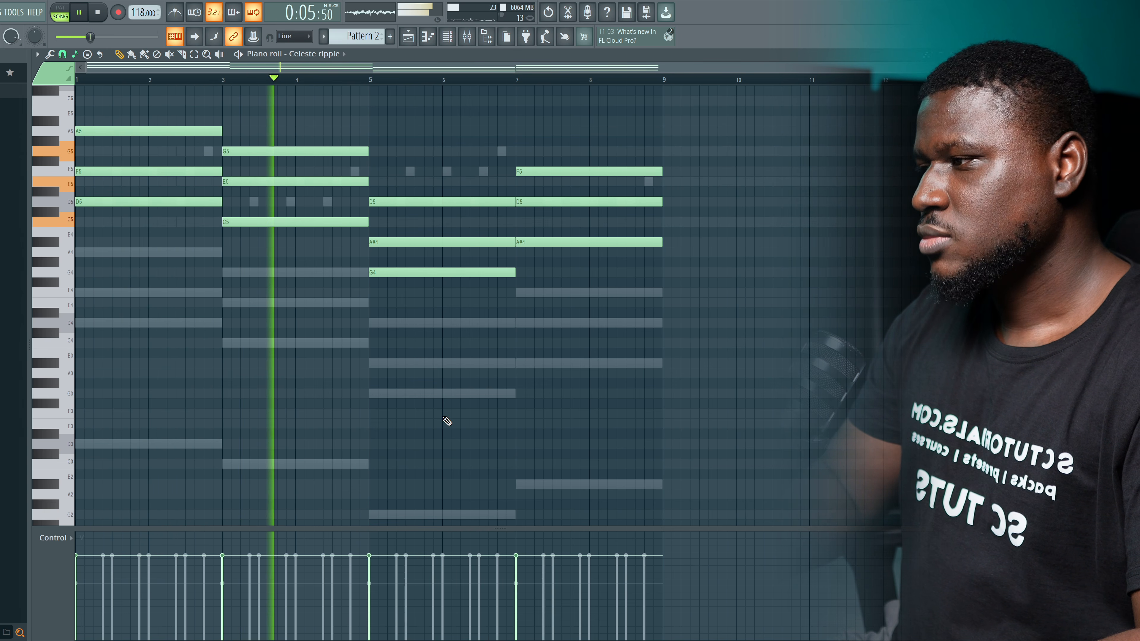
key(space)
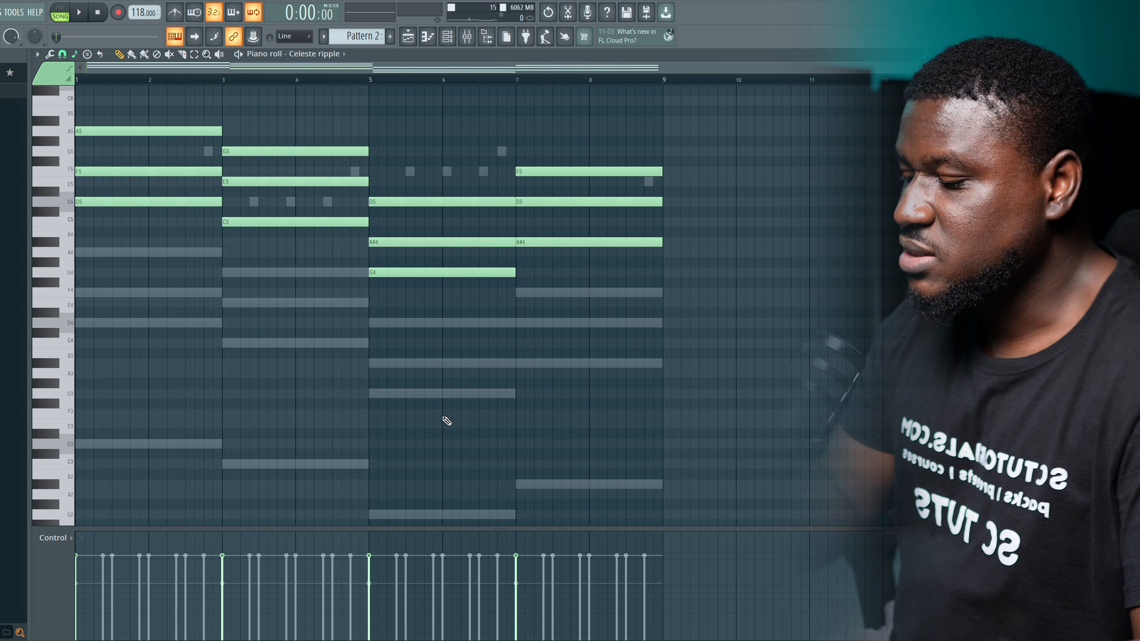
key(ctrl+Down)
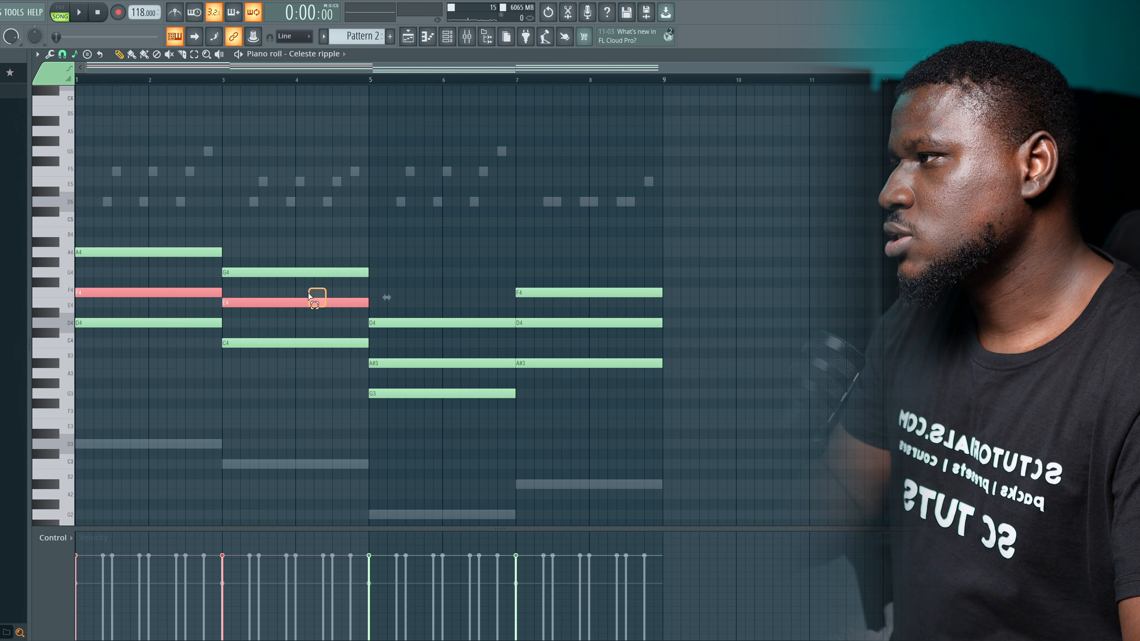
Try the middle notes of the Celeste ripple chords one octave higher, and move them back down.
key(ctrl+Up)
key(space)
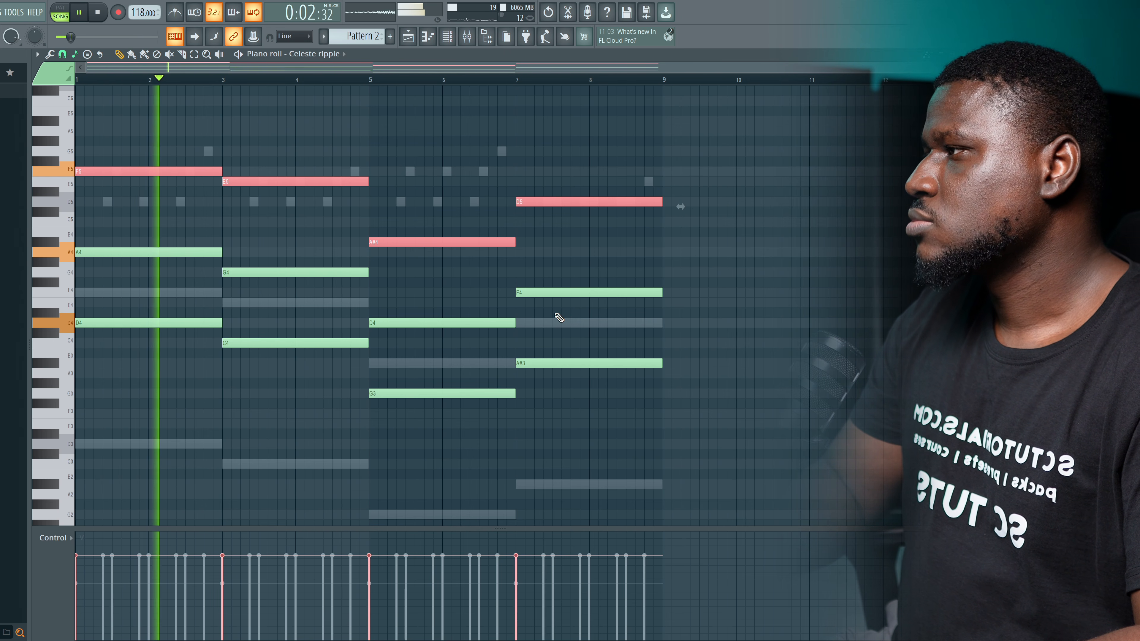
key(space)
key(ctrl+Down)
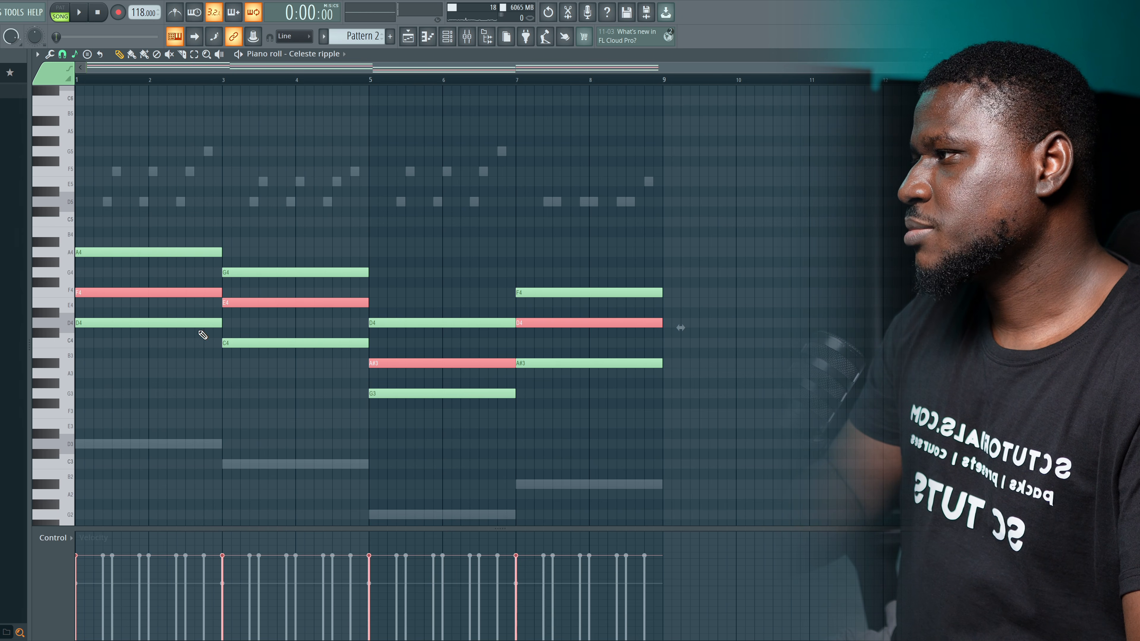
Invert the four Celeste ripple chords by raising each chord's lowest note one octave, to D5, C5, G4 and A#4.
drag(191, 320, 277, 388)
key(ctrl+Up)
key(space)
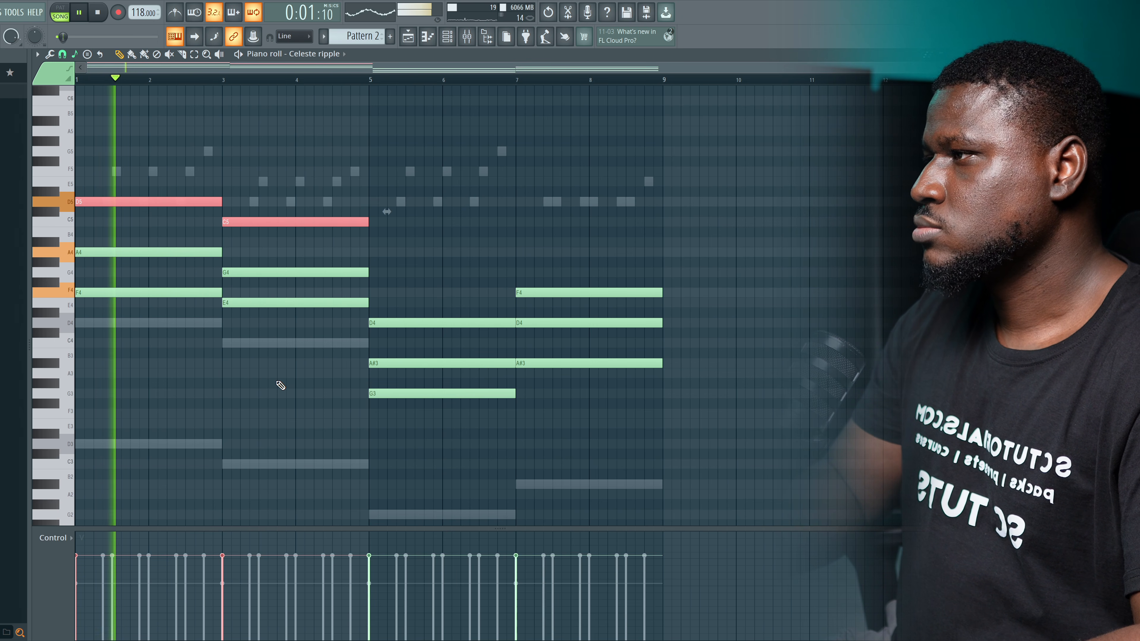
click(425, 393)
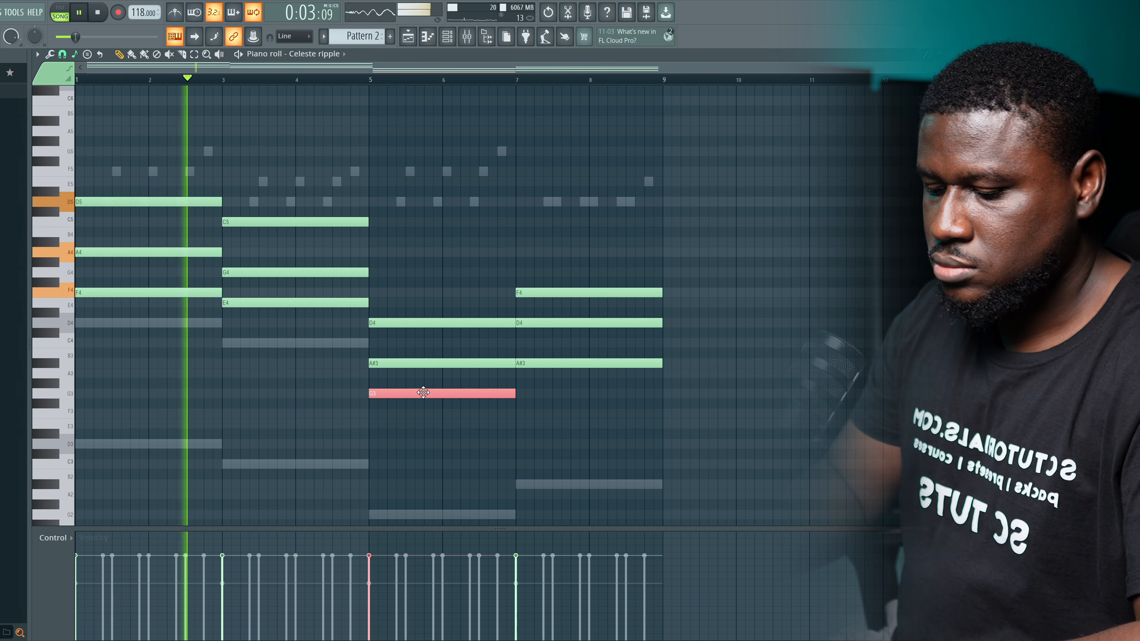
key(ctrl+Up)
click(564, 362)
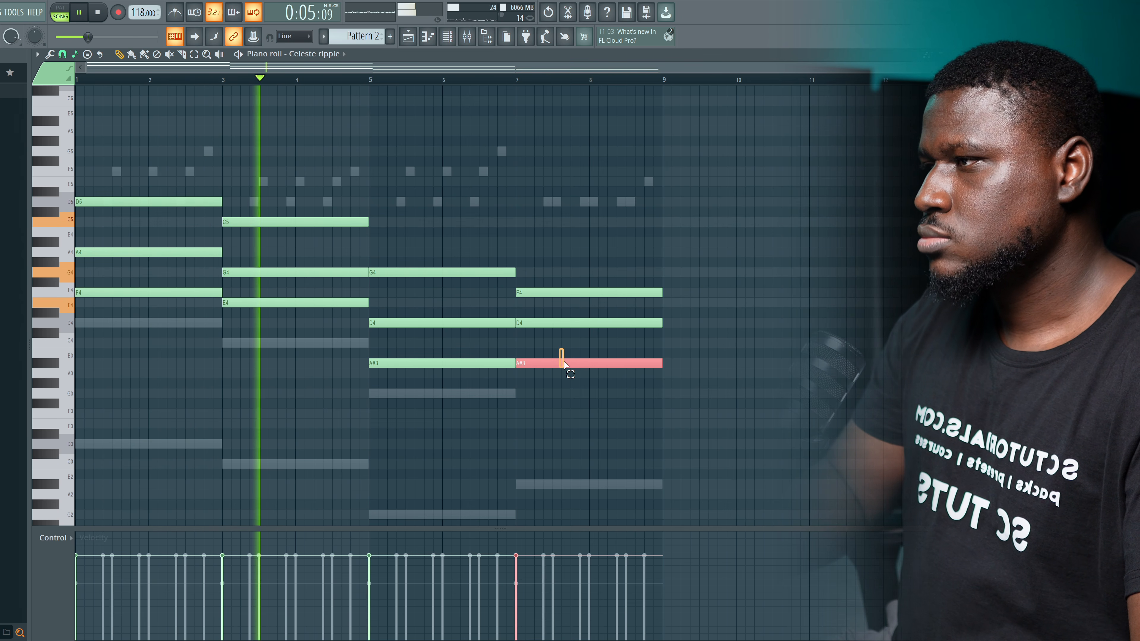
key(ctrl+Up)
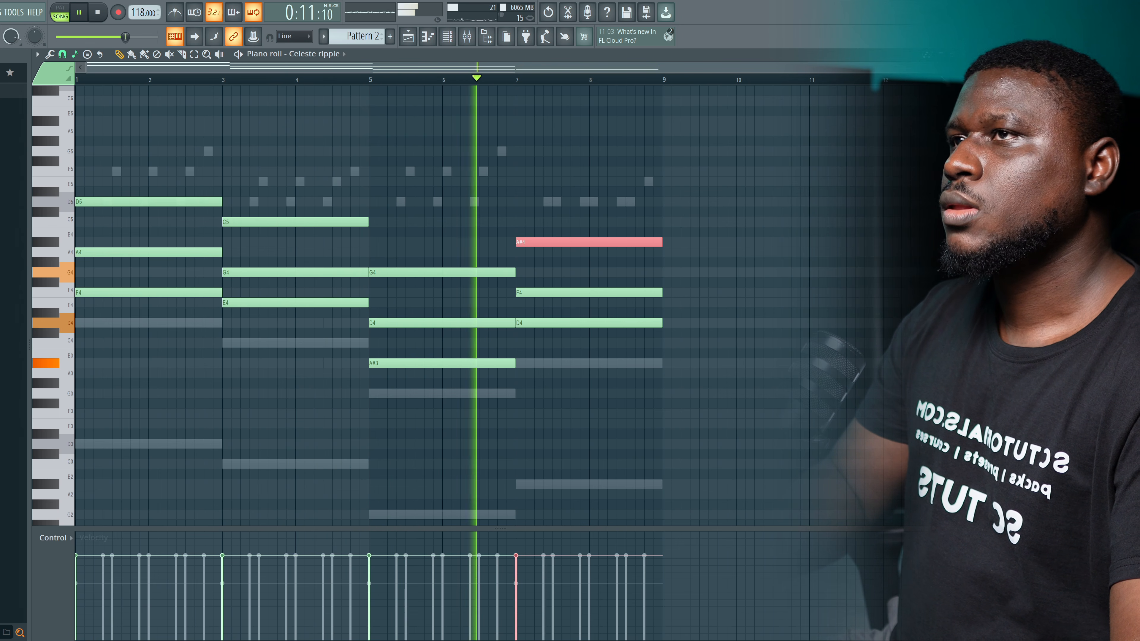
Play the song with the grand piano channel muted to hear the Celeste ripple layer, and switch the piano back on.
key(F7)
key(space)
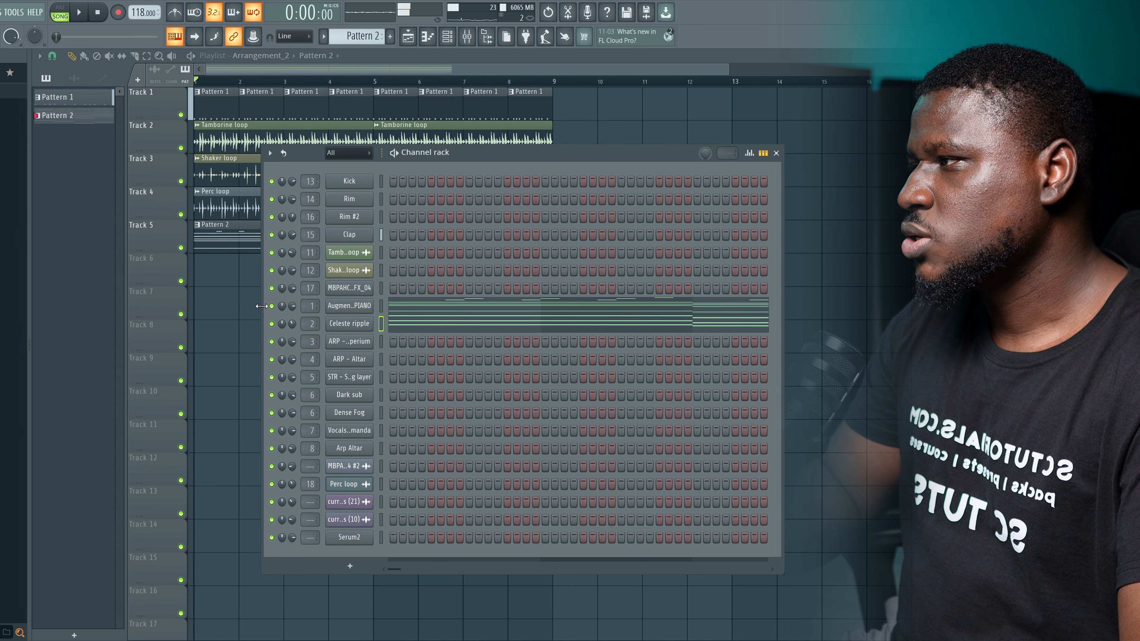
key(space)
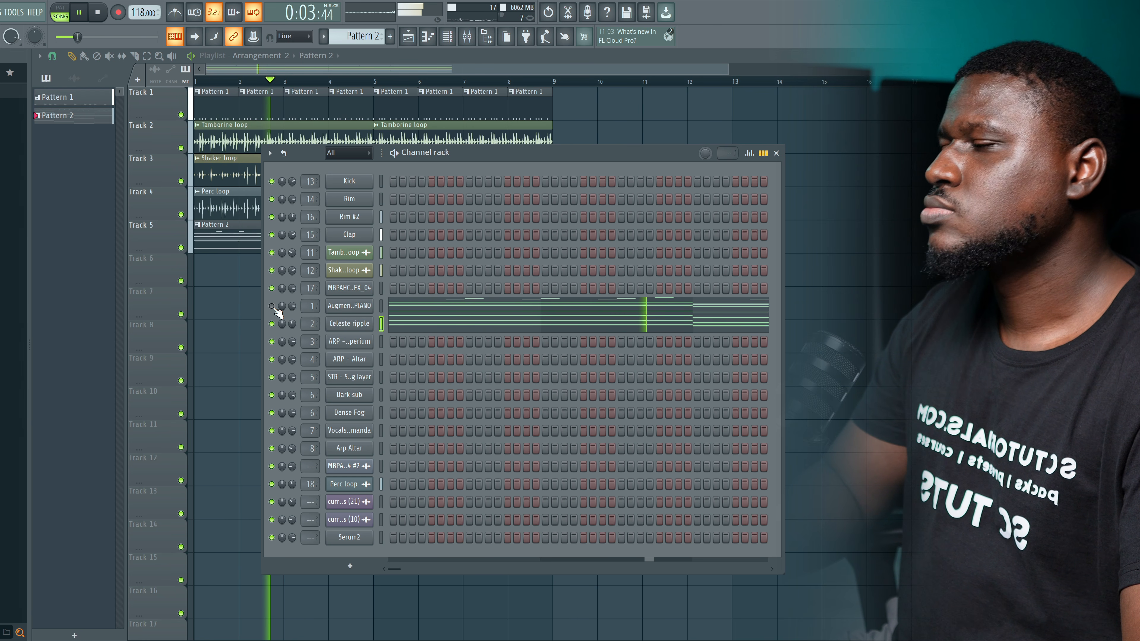
click(272, 307)
key(space)
key(space)
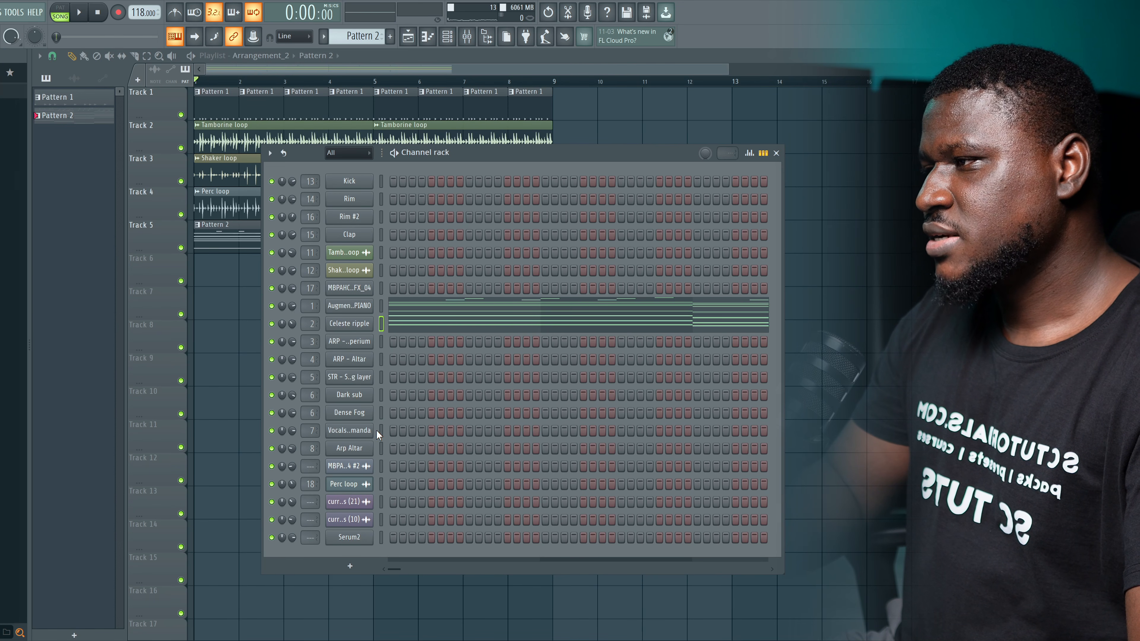
Inspect the Vocals - Amanda channel's Analog Lab Pro preset.
click(381, 430)
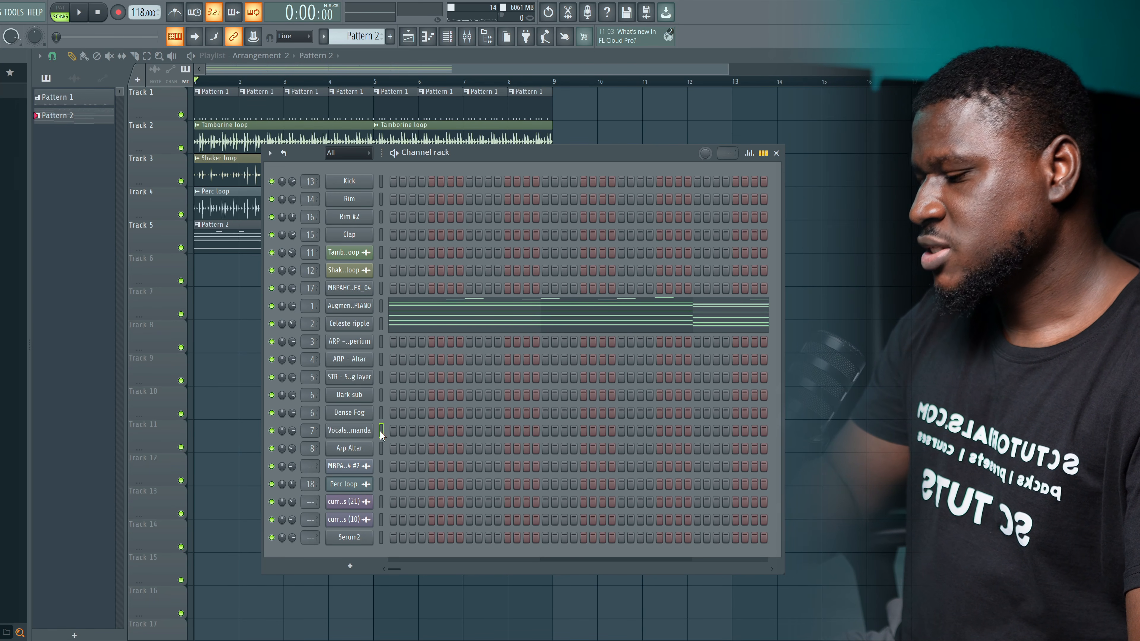
click(360, 433)
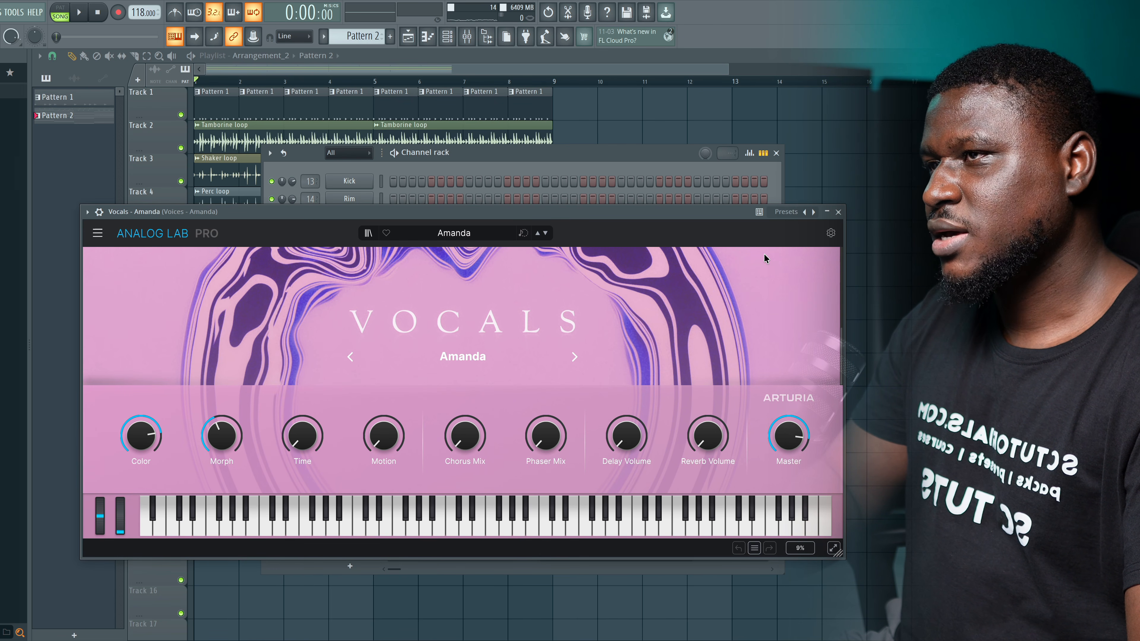
click(837, 212)
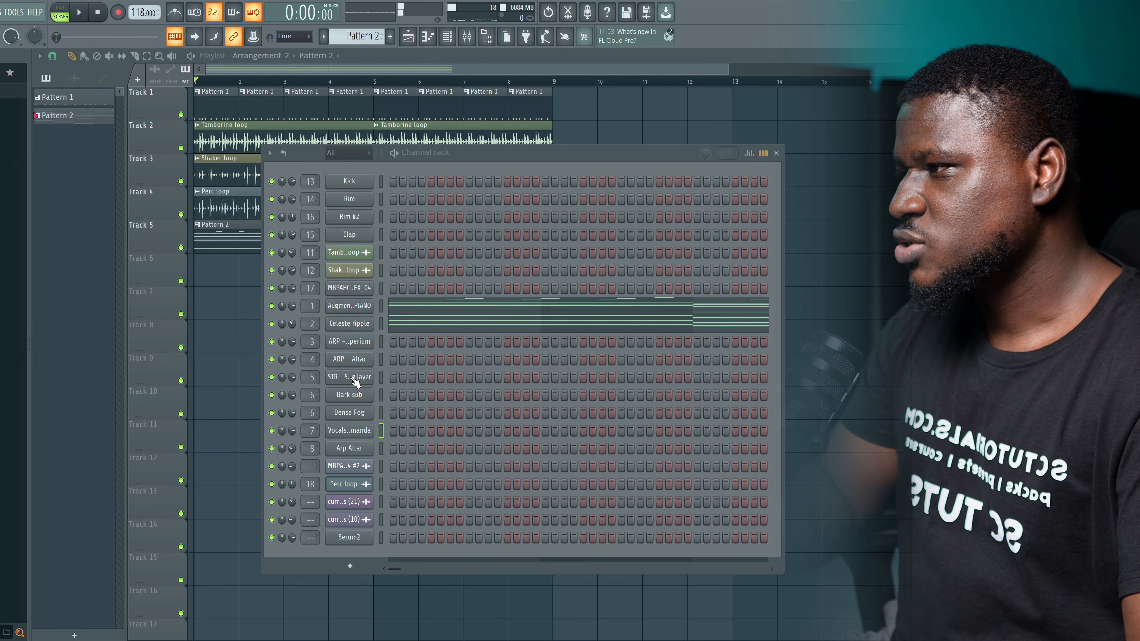
Draw a four-bar D5 note from bar 1 in the Vocals - Amanda part and duplicate it to fill eight bars.
right_click(359, 432)
click(397, 430)
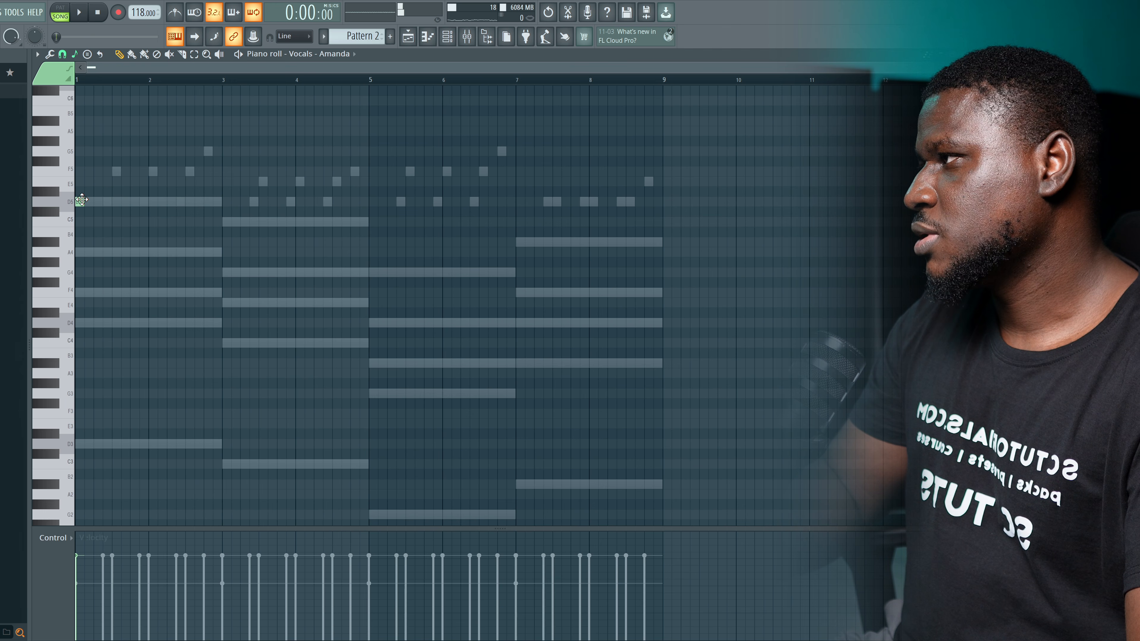
drag(83, 201, 369, 217)
key(space)
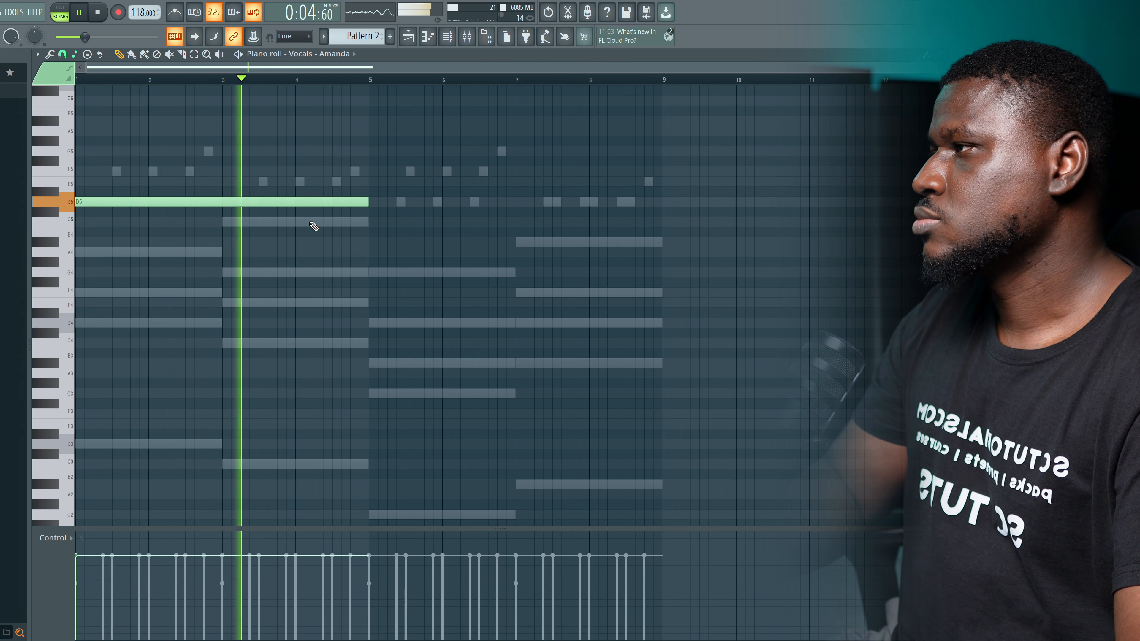
key(ctrl+a)
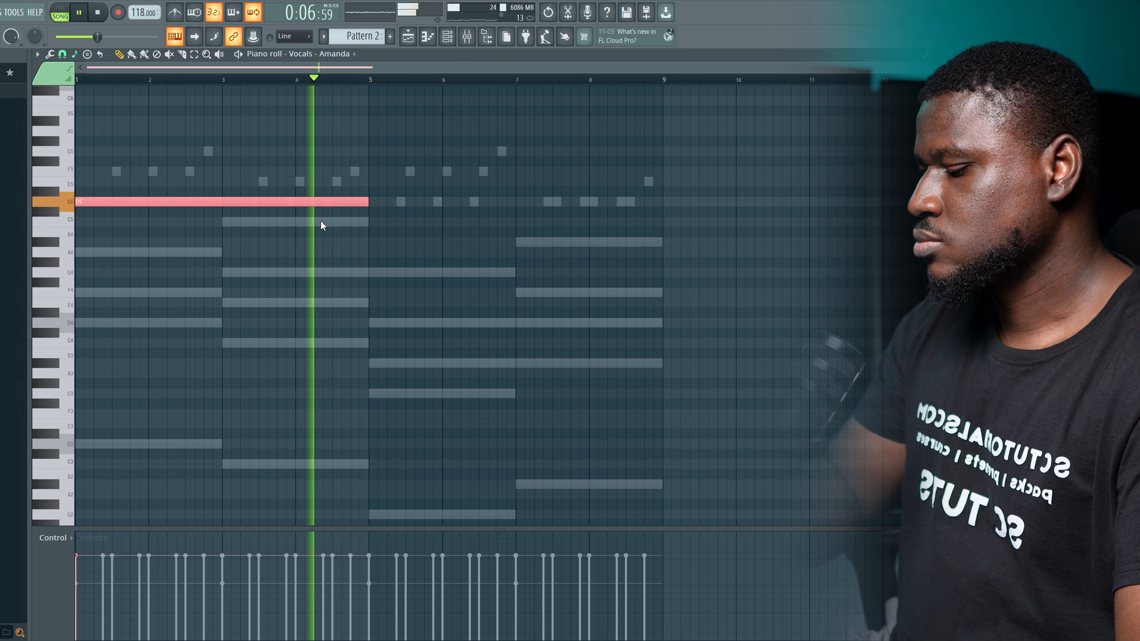
key(ctrl+b)
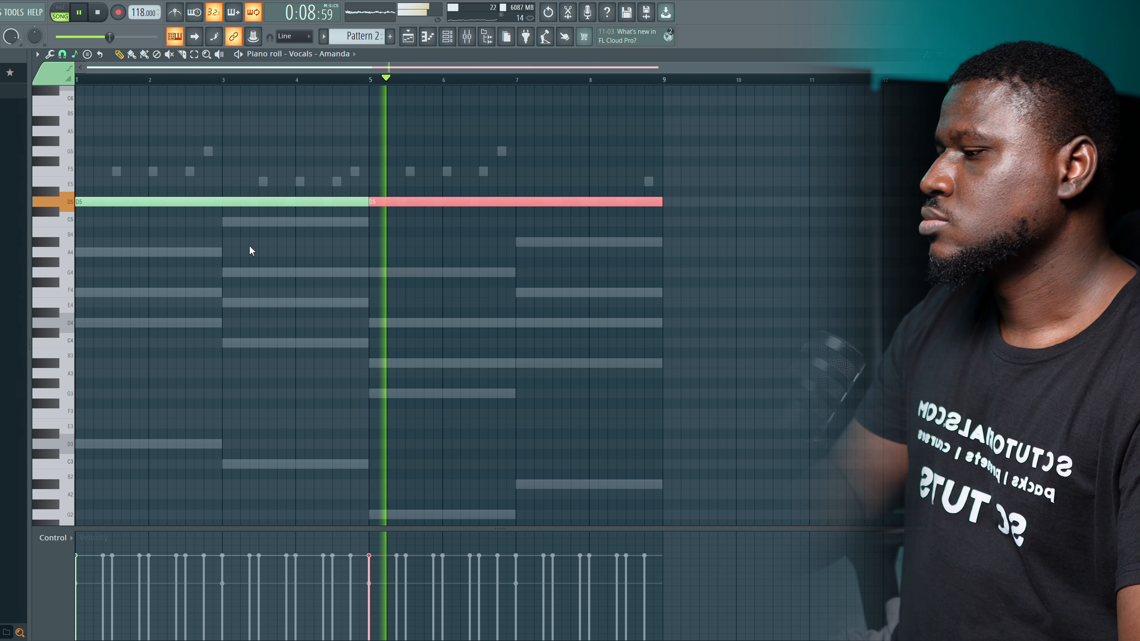
key(ctrl+d)
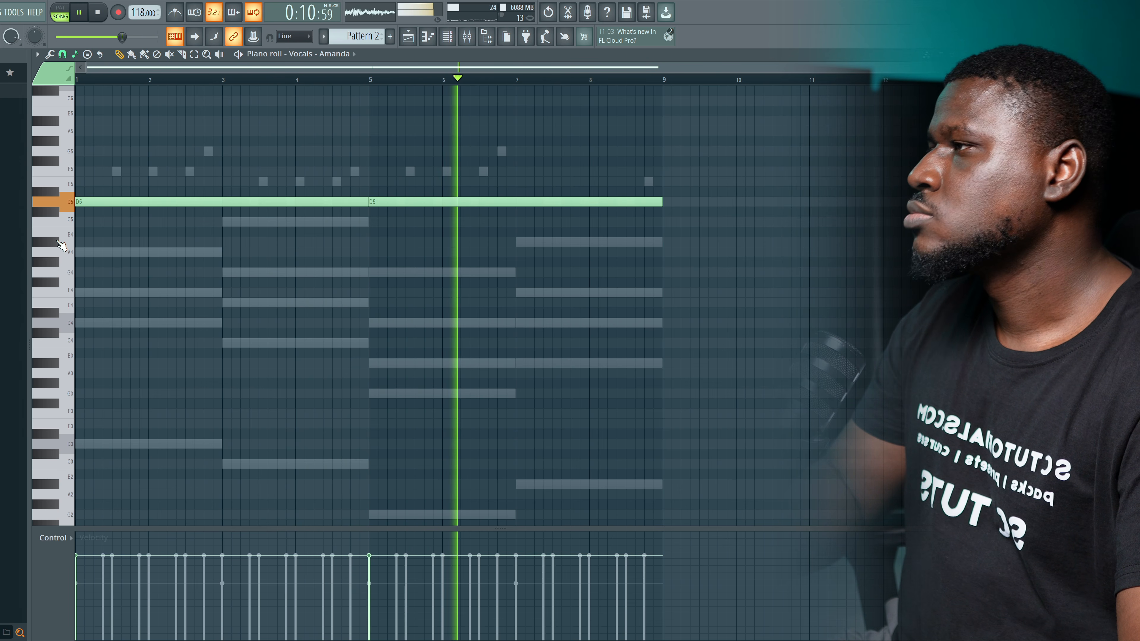
key(space)
Copy both D5 vocal notes one octave down to D4 and audition the result.
drag(64, 184, 50, 206)
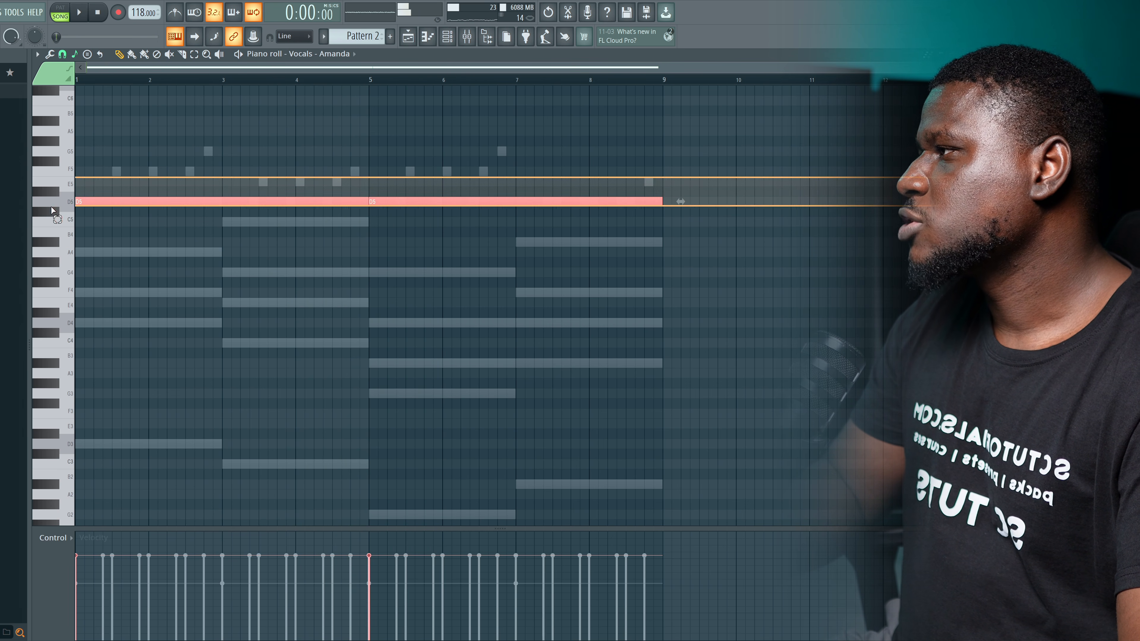
shift+click(90, 203)
key(ctrl+Down)
key(space)
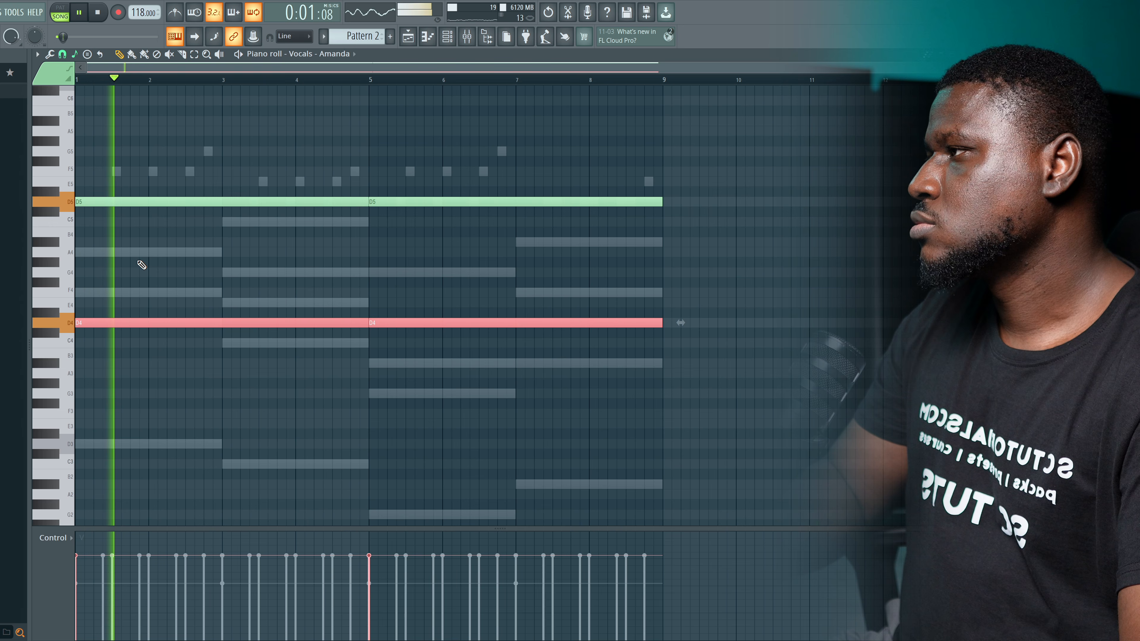
key(space)
Try the vocal part without its first D5 note, and undo the deletion.
ctrl+click(178, 232)
right_click(213, 198)
key(space)
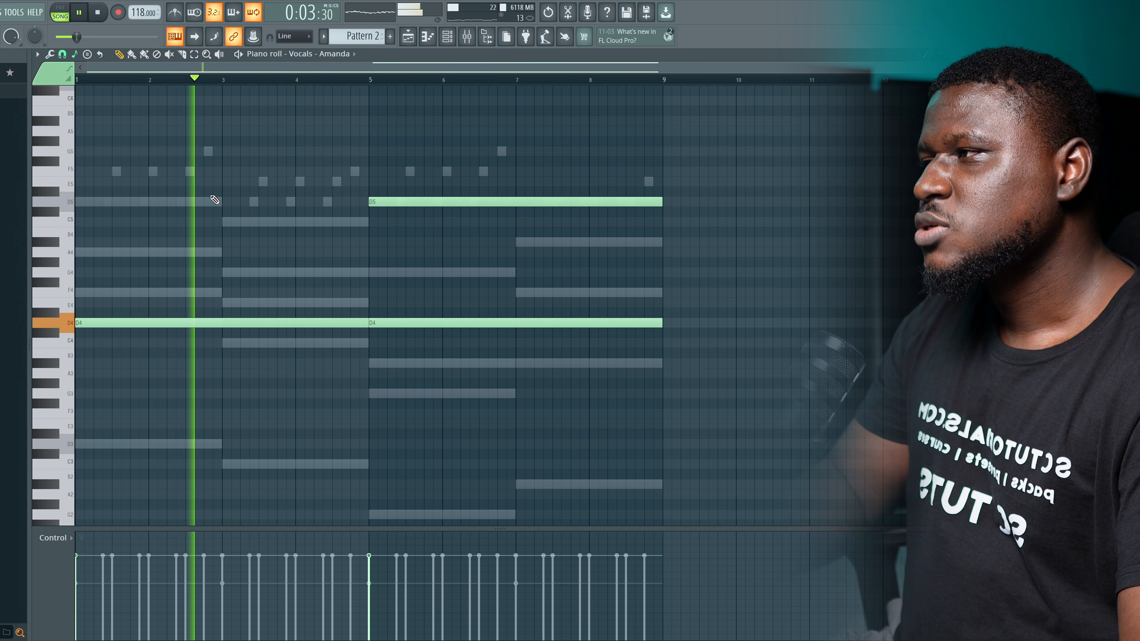
key(ctrl+z)
key(space)
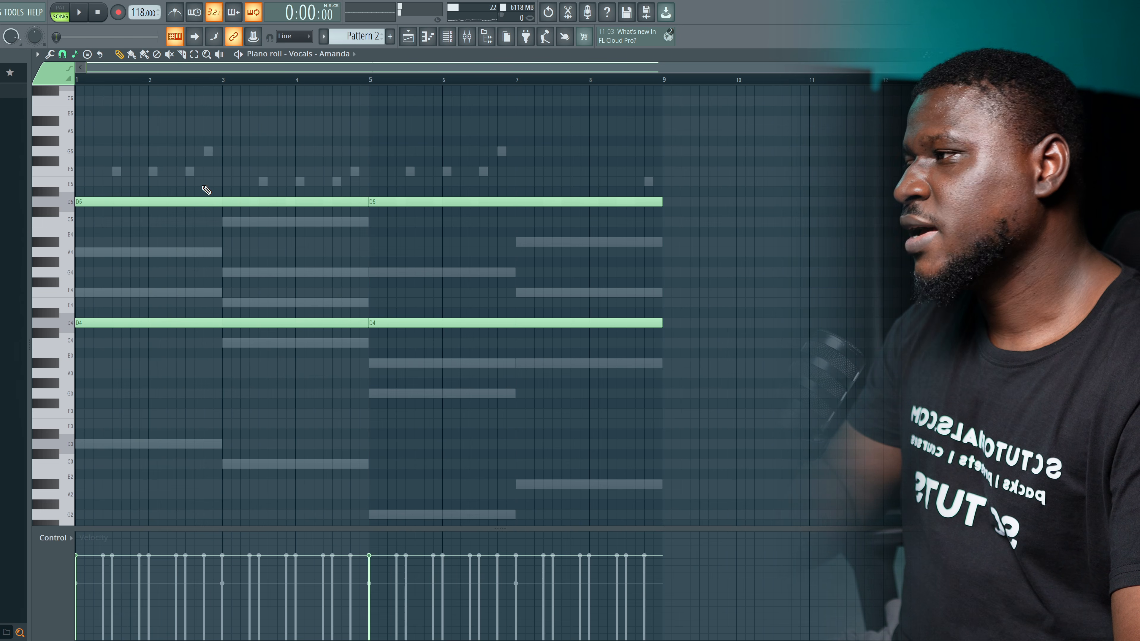
Switch playback from song to pattern mode and audition the layered vocal notes in Pattern 2.
key(space)
key(space)
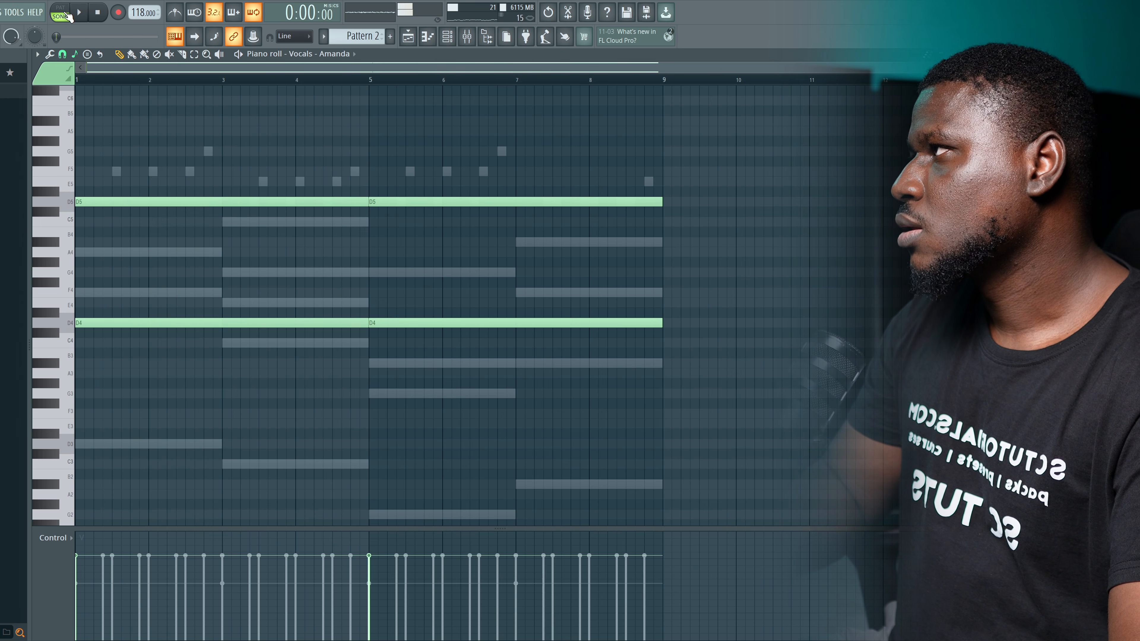
click(67, 15)
key(space)
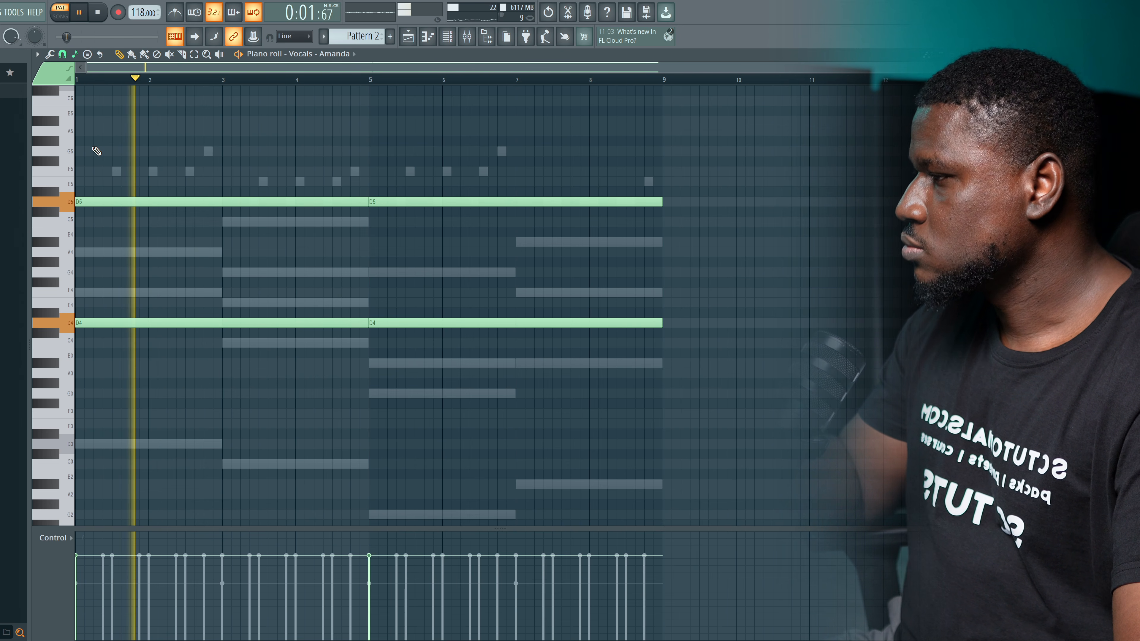
key(space)
Compare the vocal octaves separately by deleting the first D5 note and the first D4 note in turn, undoing each deletion.
right_click(144, 203)
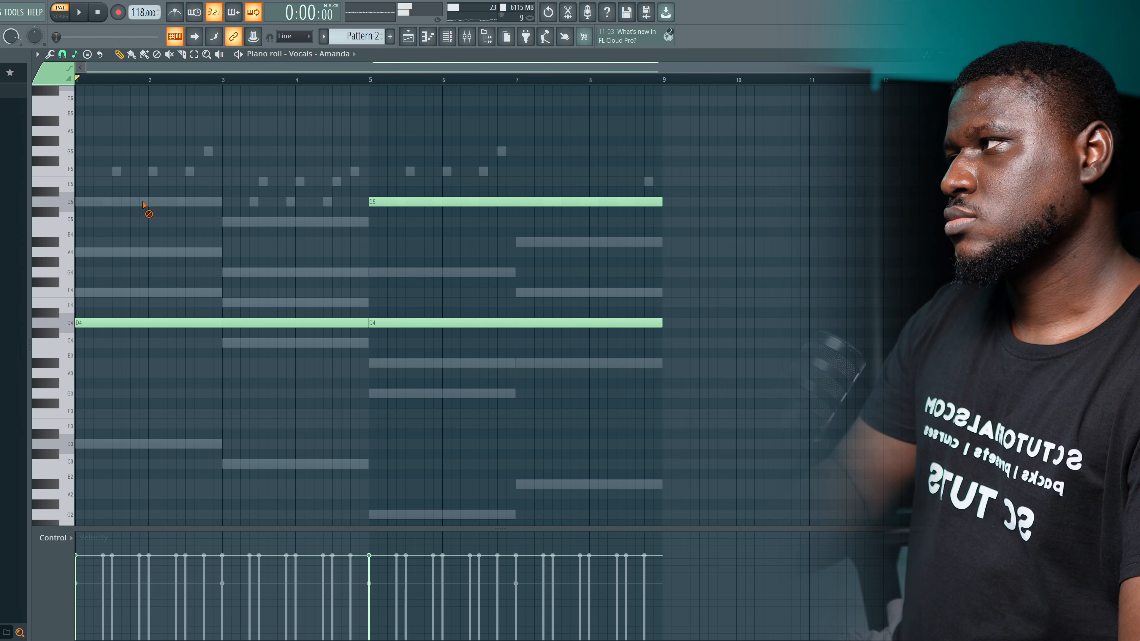
key(space)
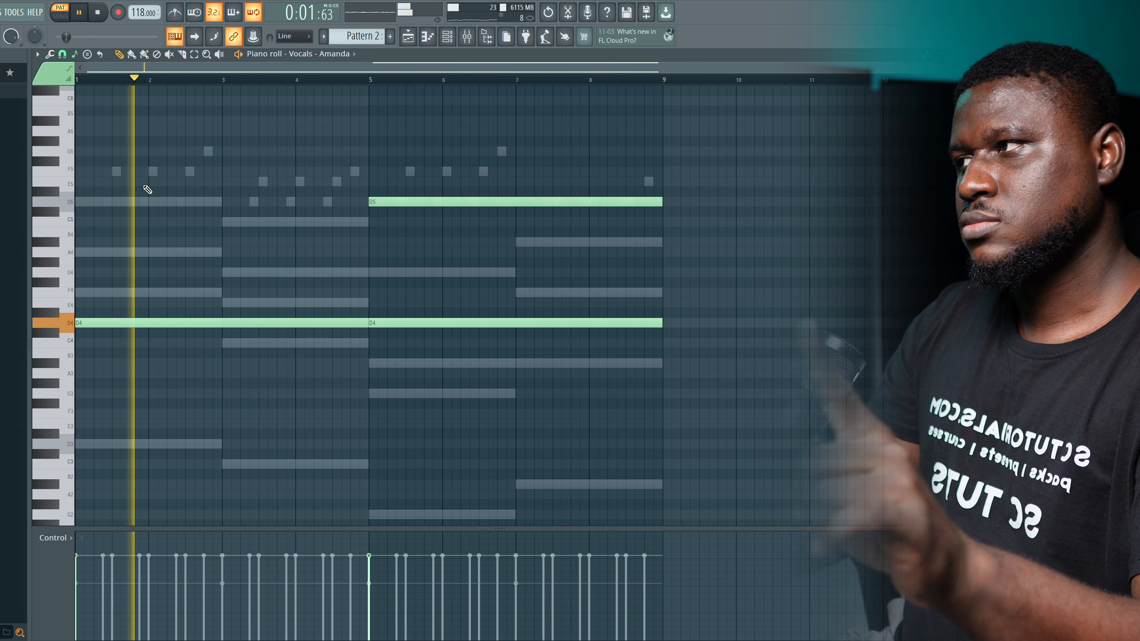
key(space)
key(ctrl+z)
right_click(143, 323)
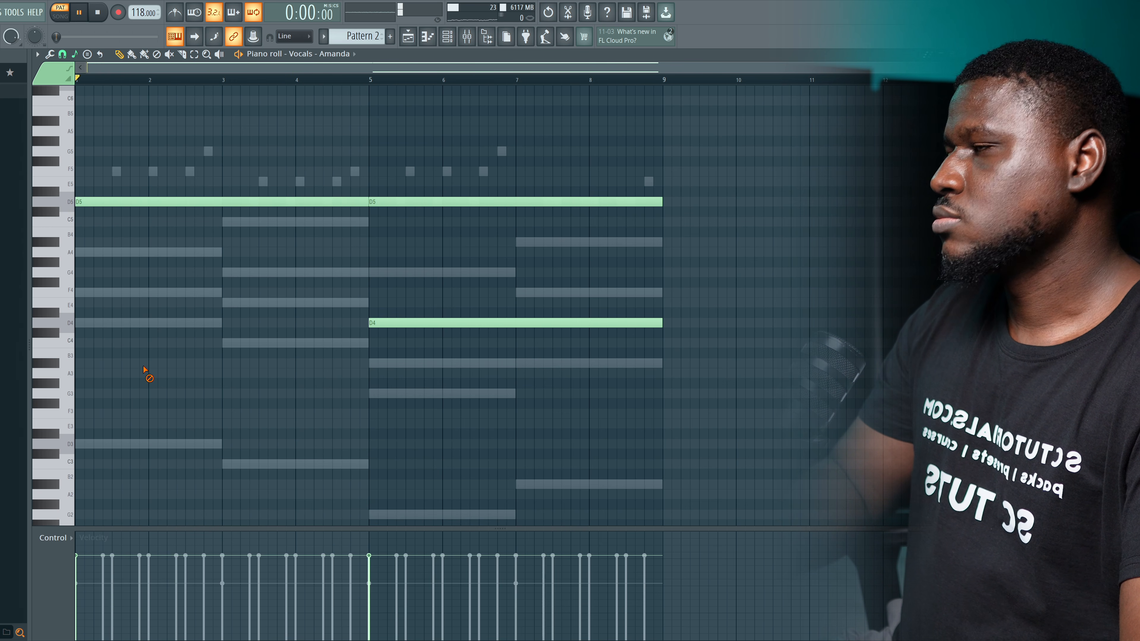
key(space)
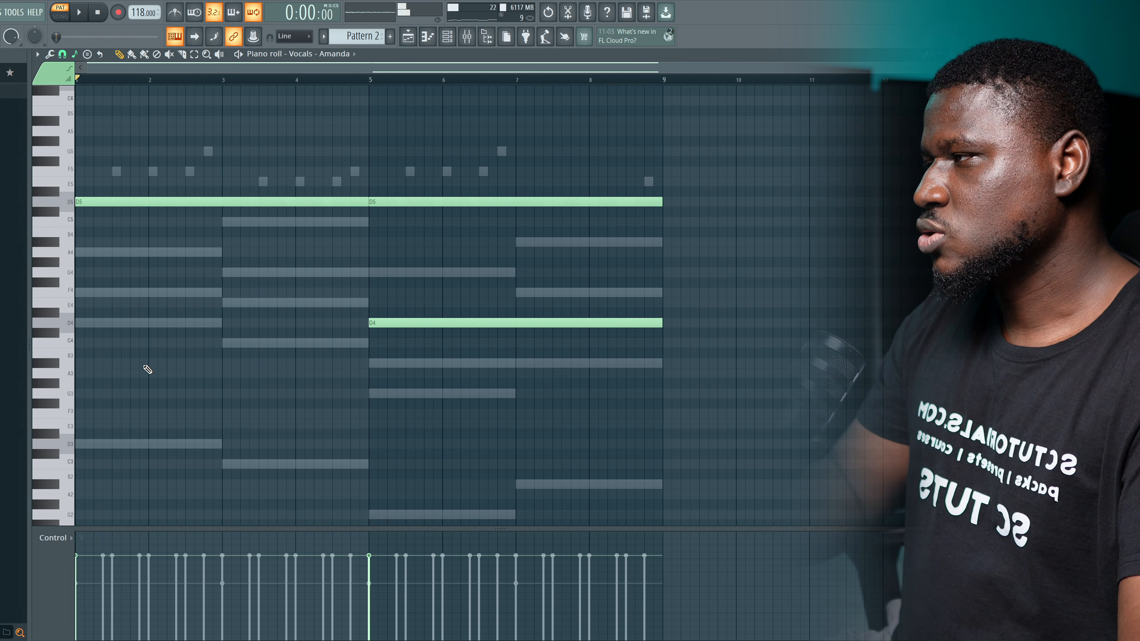
key(ctrl+z)
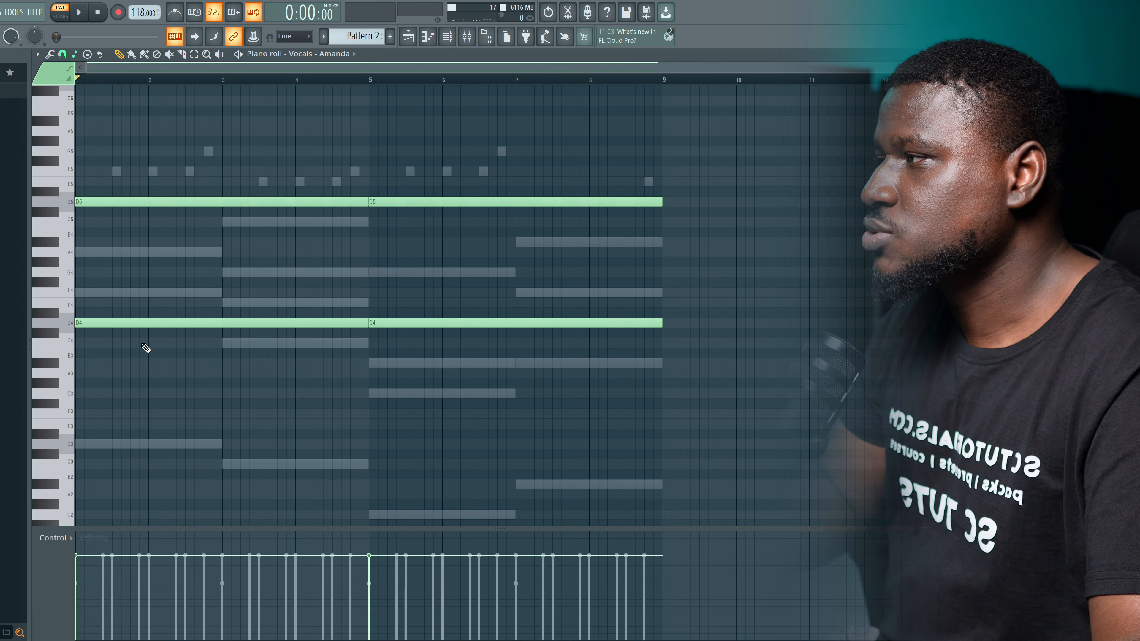
Play the pattern with both vocal octaves, and close the Vocals - Amanda piano roll.
key(space)
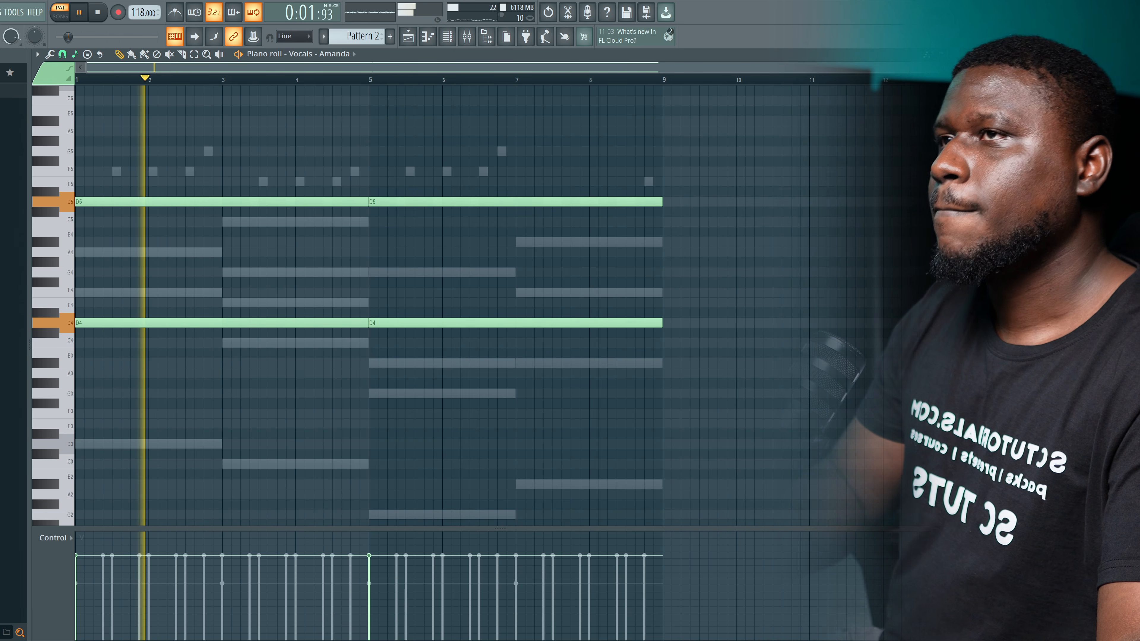
click(952, 55)
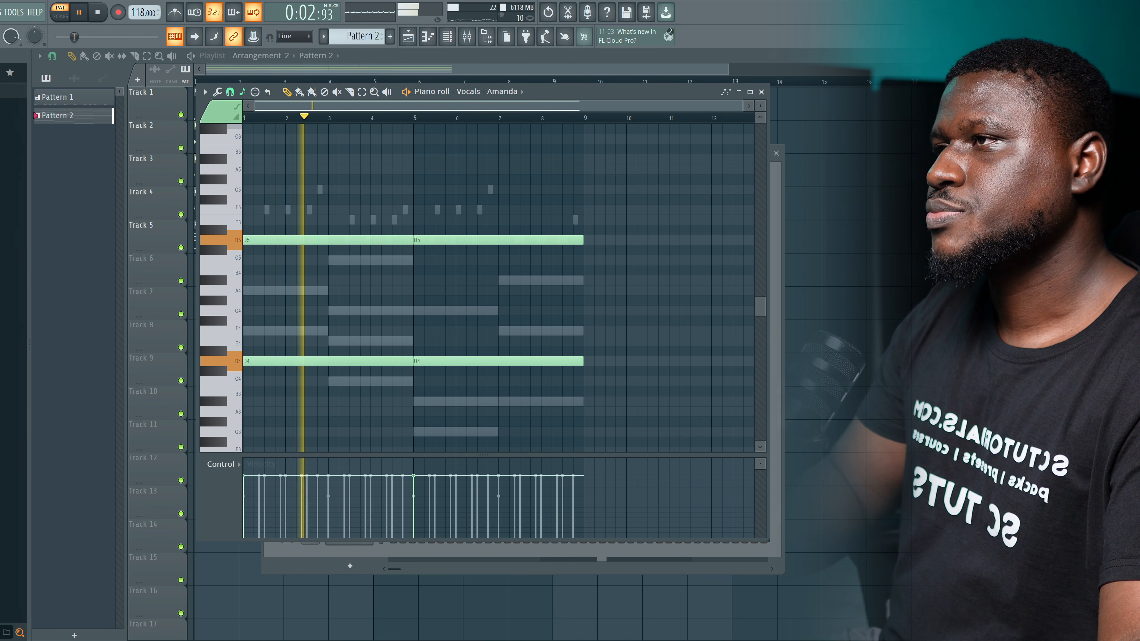
click(762, 92)
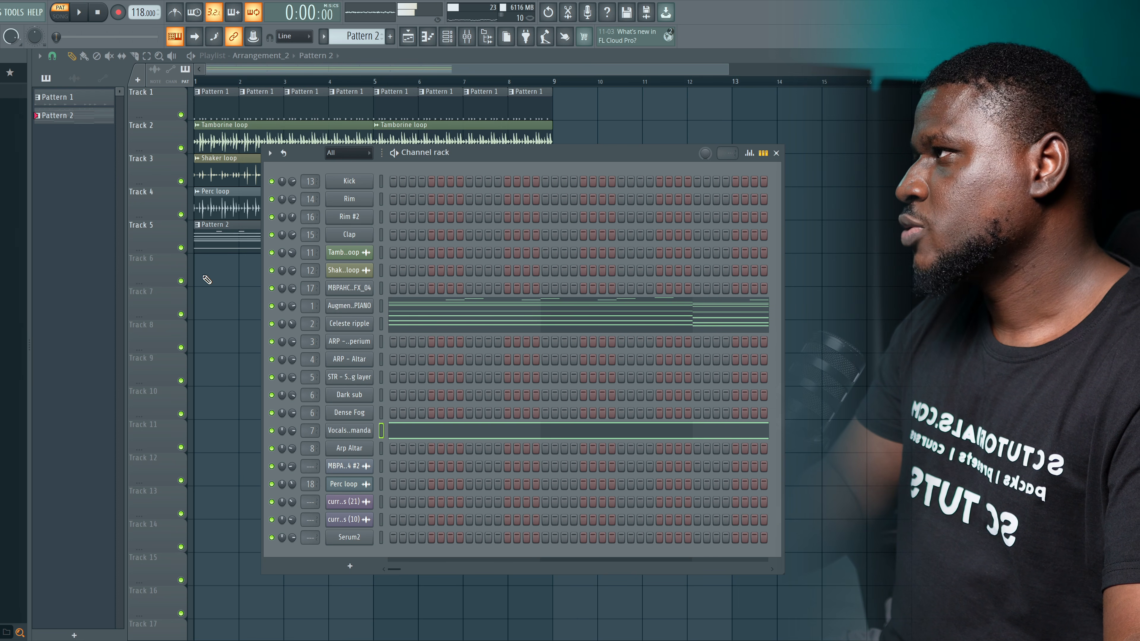
Inspect the ARP - Bell Arperium preset, and add a four-bar D5 note from bar 1 to its part.
drag(442, 332, 390, 155)
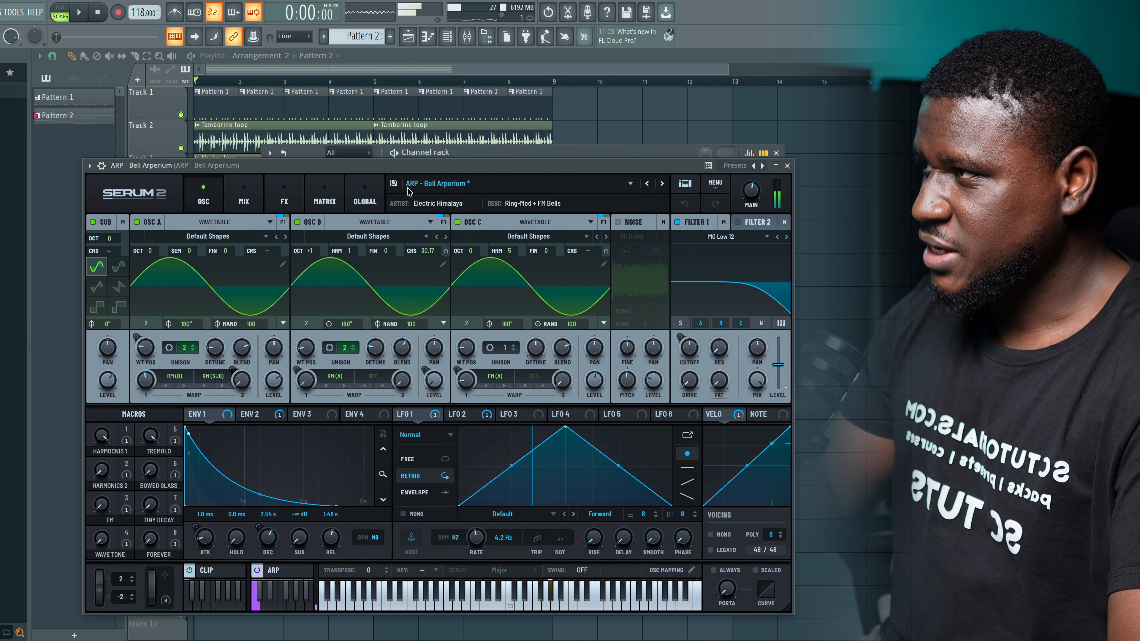
click(787, 166)
right_click(369, 334)
click(390, 348)
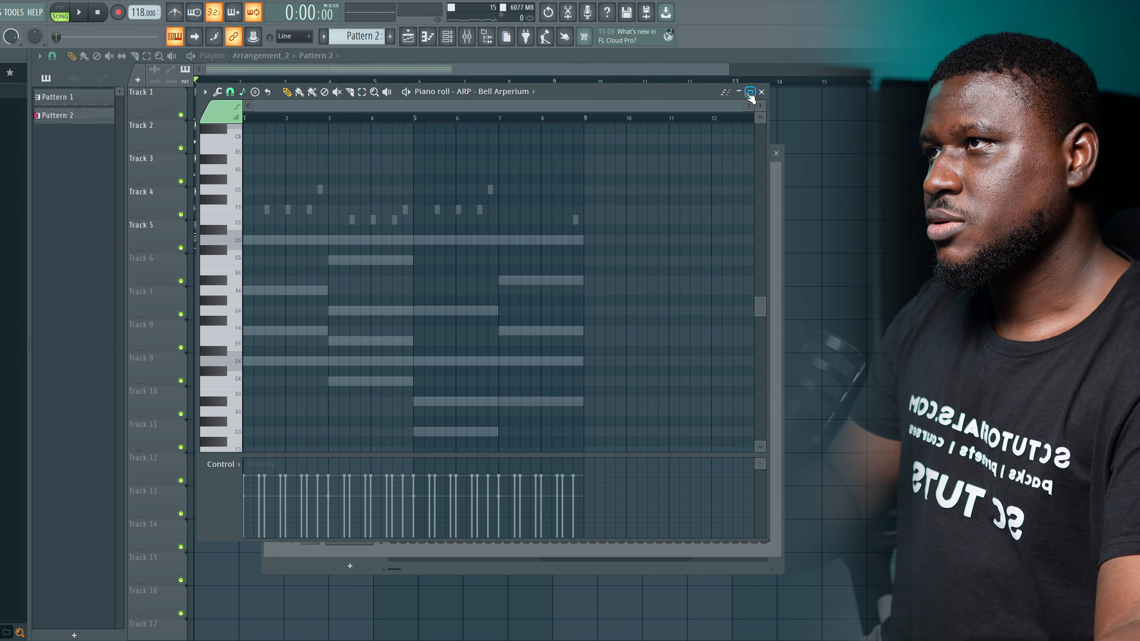
click(750, 92)
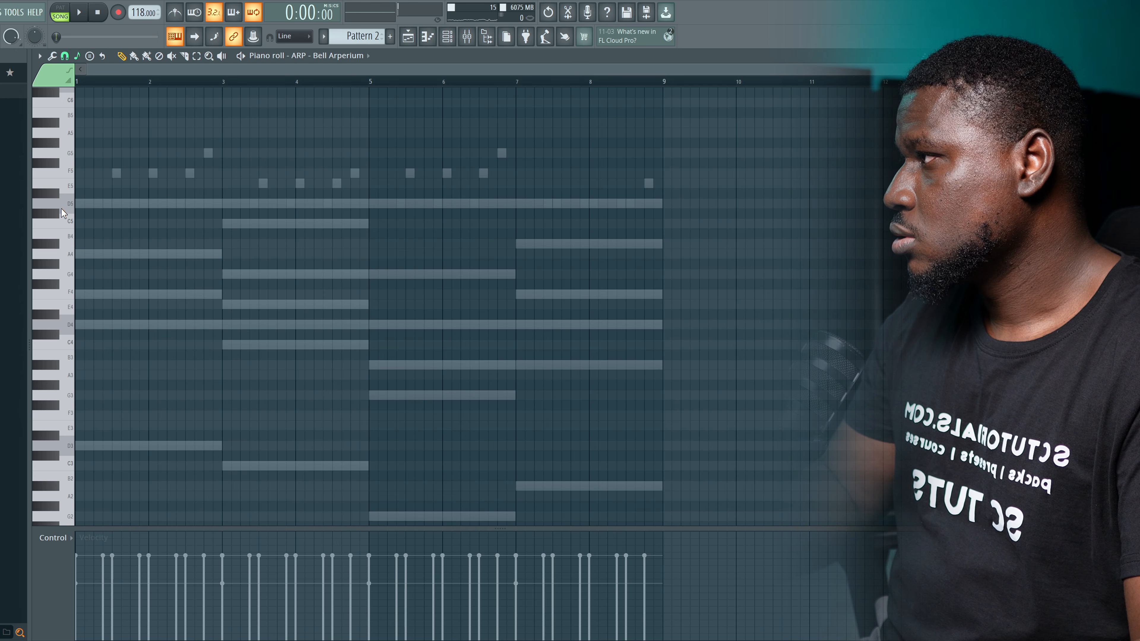
click(96, 205)
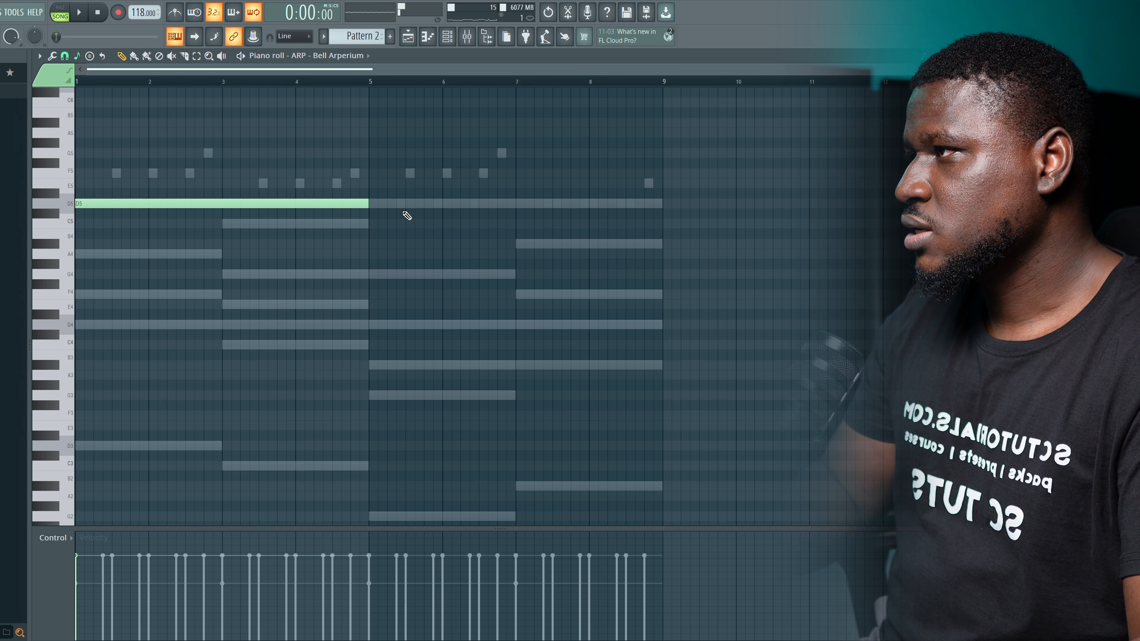
Shorten the D5 bell note to one step, add another D5 note at step 4 of bar 1, and play it.
drag(363, 203, 124, 217)
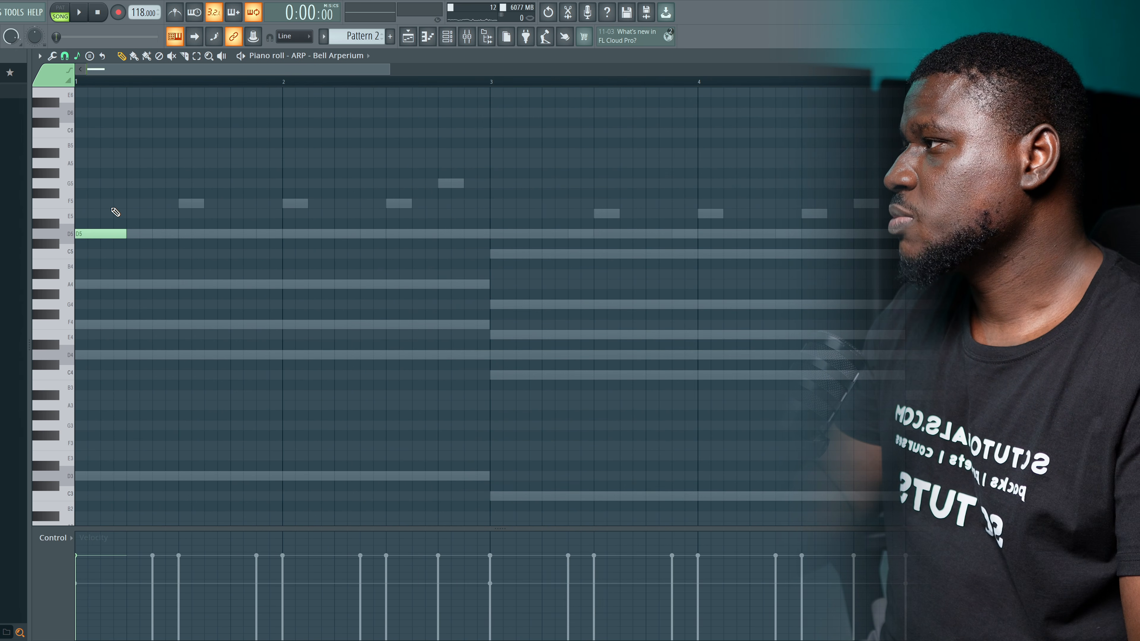
key(space)
key(space)
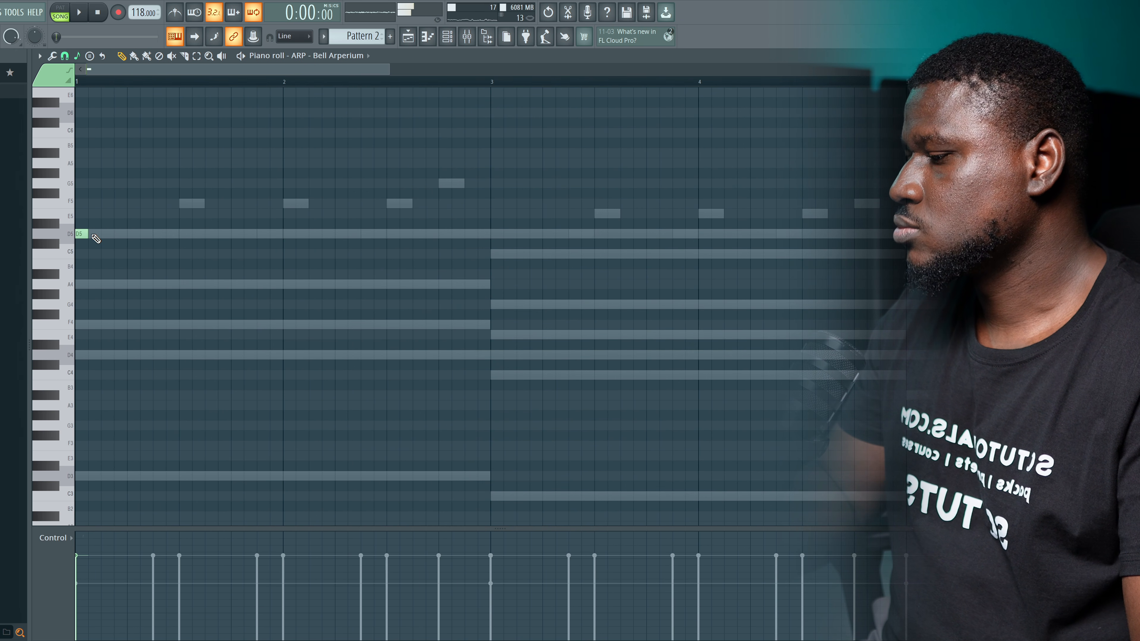
click(119, 234)
key(space)
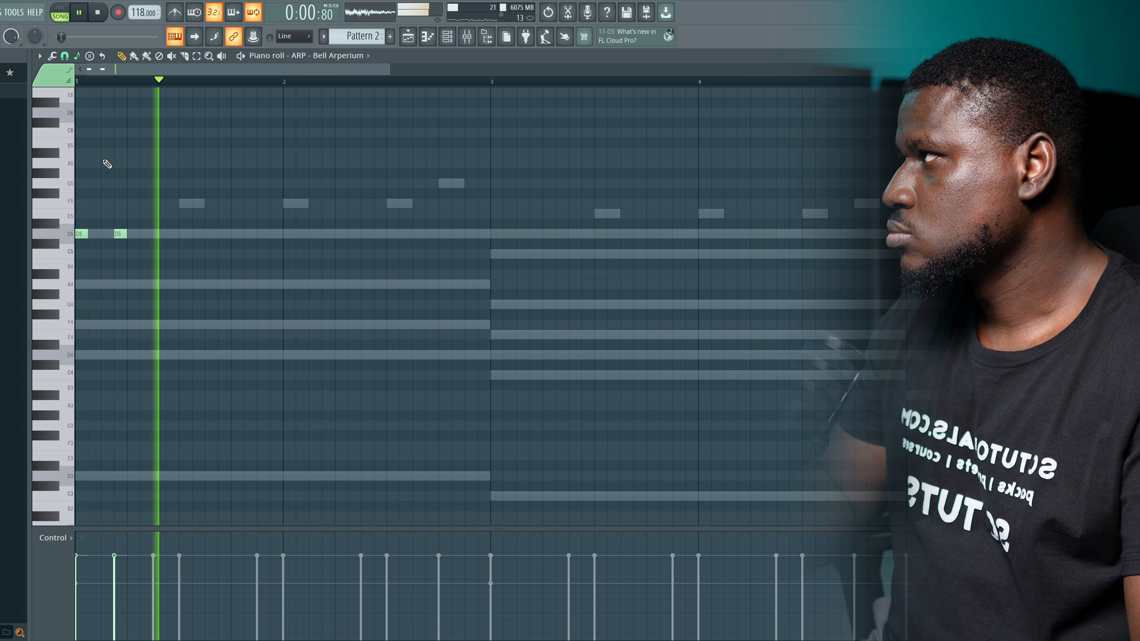
Switch to pattern mode, add a third D5 bell note at step 7, and raise all the bell arpeggio notes one octave.
key(space)
key(l)
key(space)
key(space)
click(158, 234)
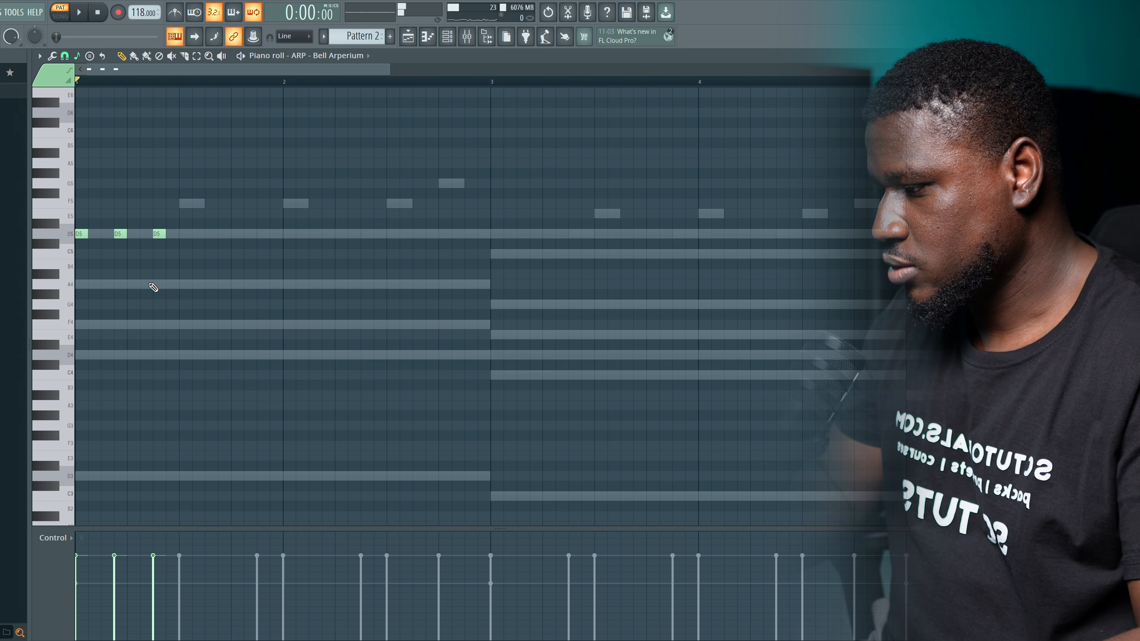
key(ctrl+a)
key(ctrl+Up)
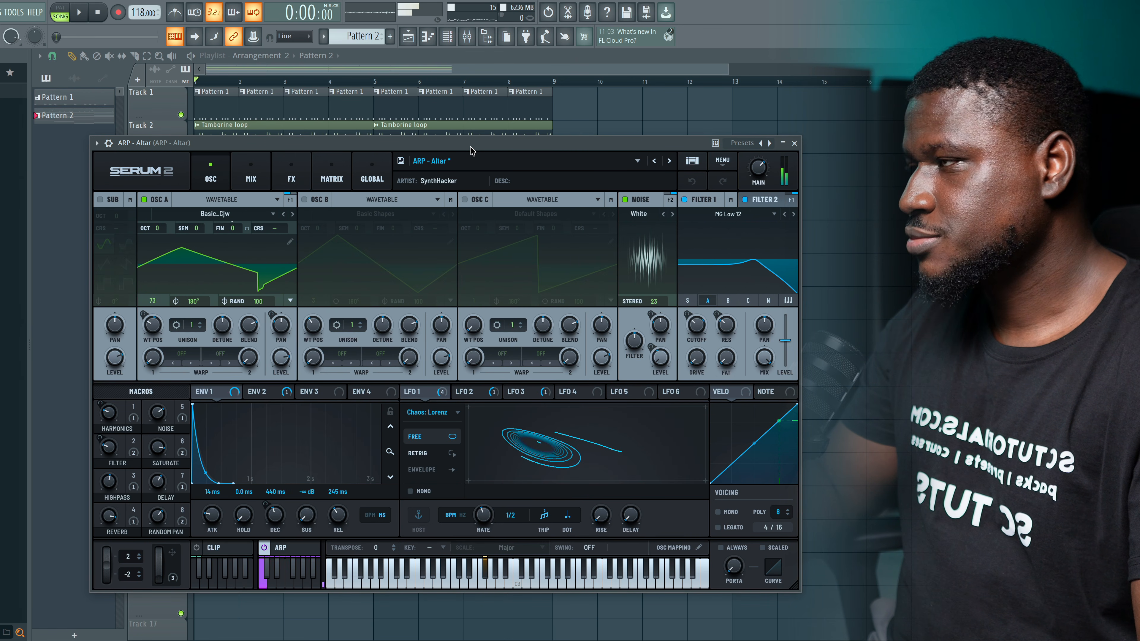
Close the ARP - Altar synth window and open that channel's piano roll around D5.
click(794, 143)
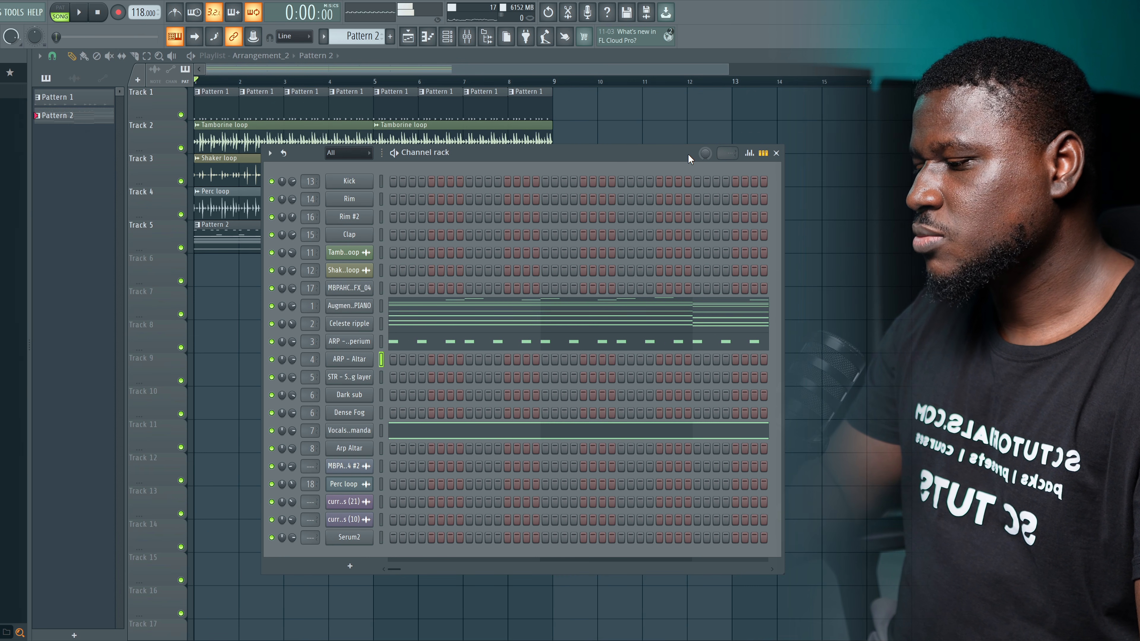
right_click(343, 362)
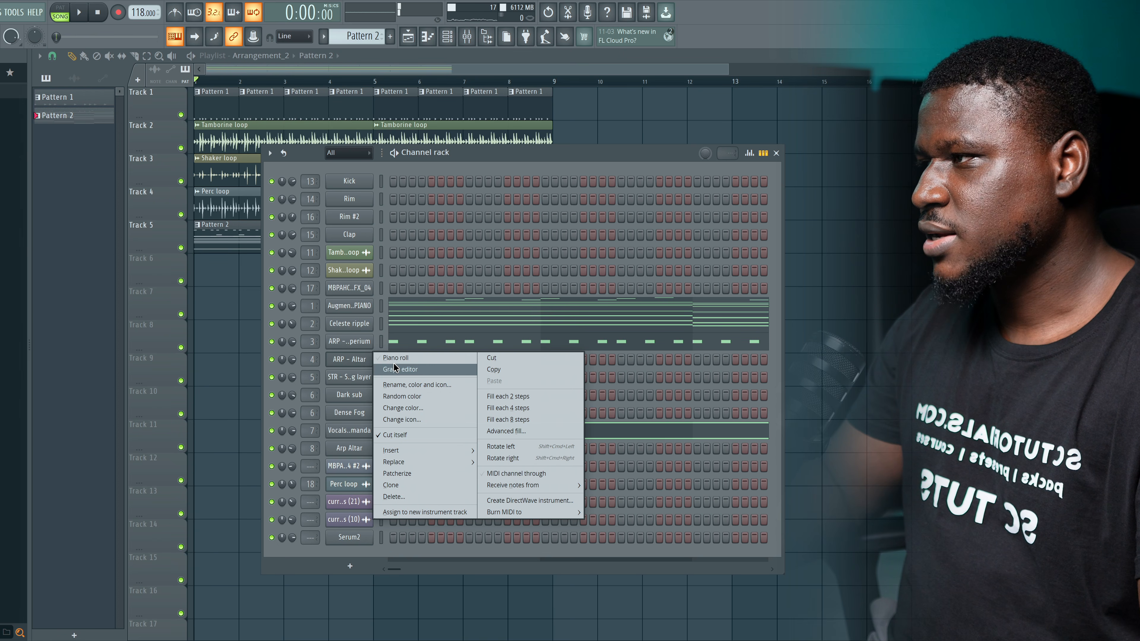
click(391, 360)
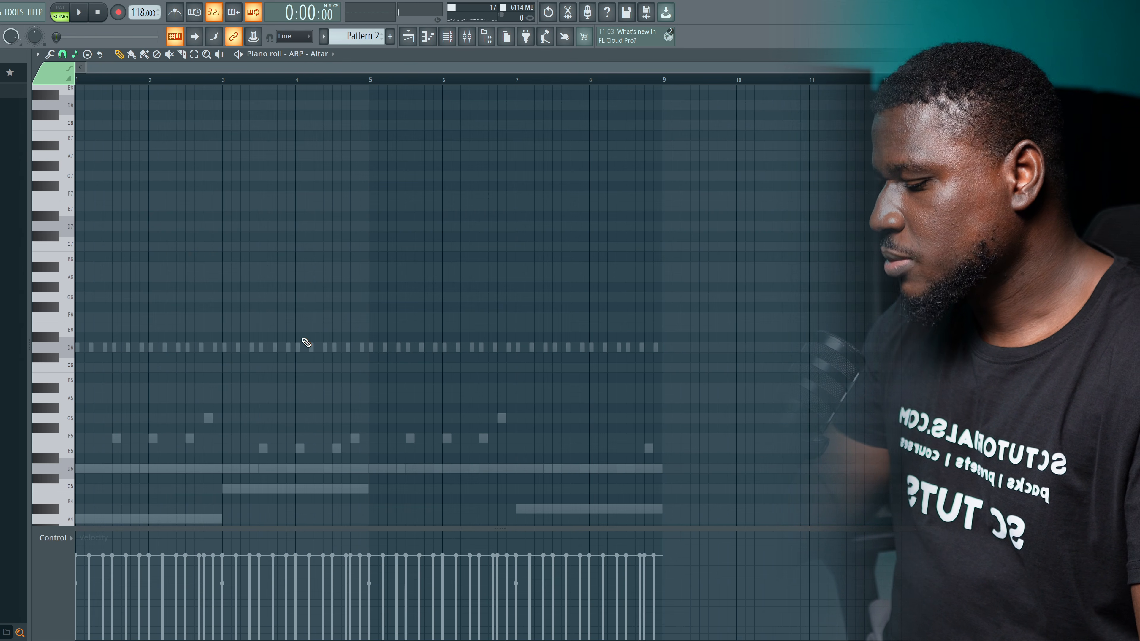
scroll(135, 341, down, 2)
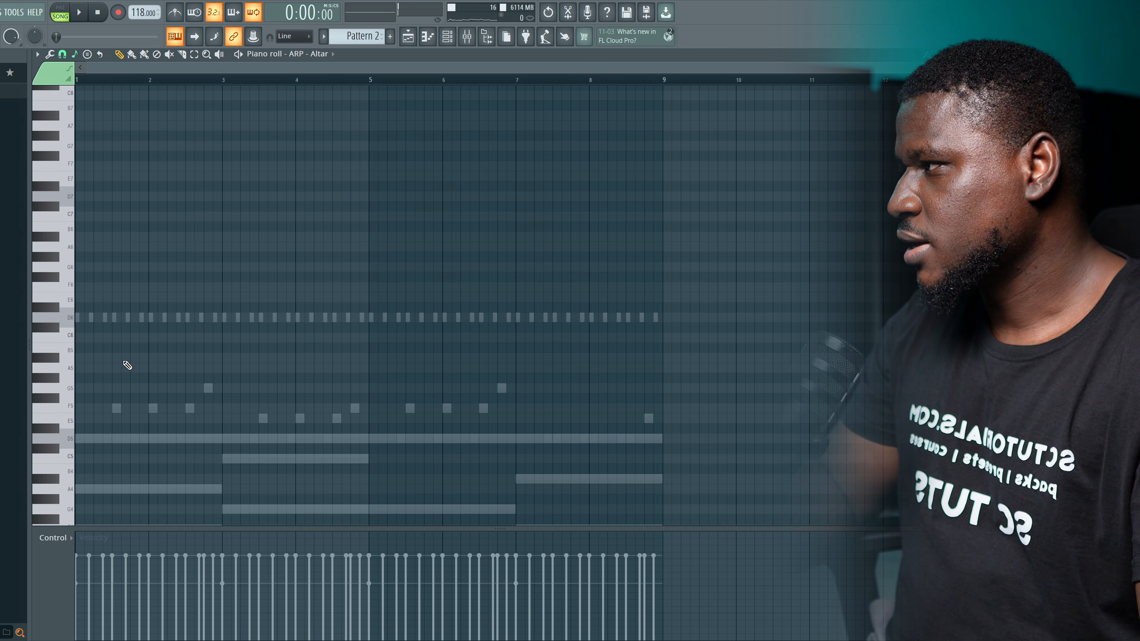
scroll(125, 364, up, 5)
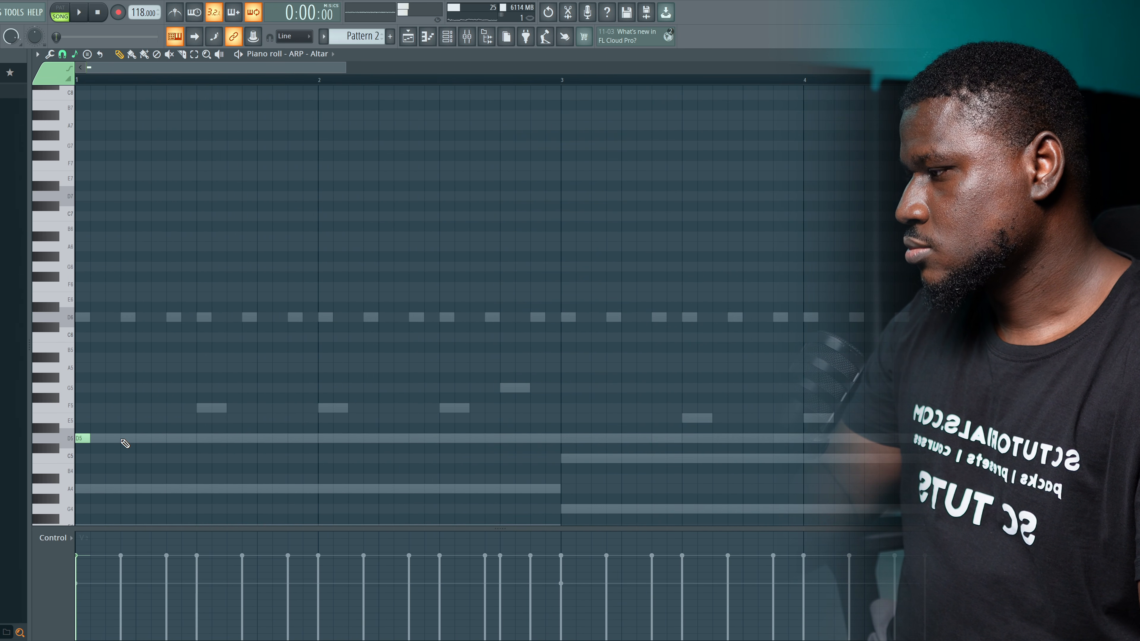
Build the ARP - Altar part from one-step D5 notes at steps 1, 4, 7 and 12 onward, extend the rhythm over eight bars, and play it.
click(122, 439)
key(space)
click(171, 438)
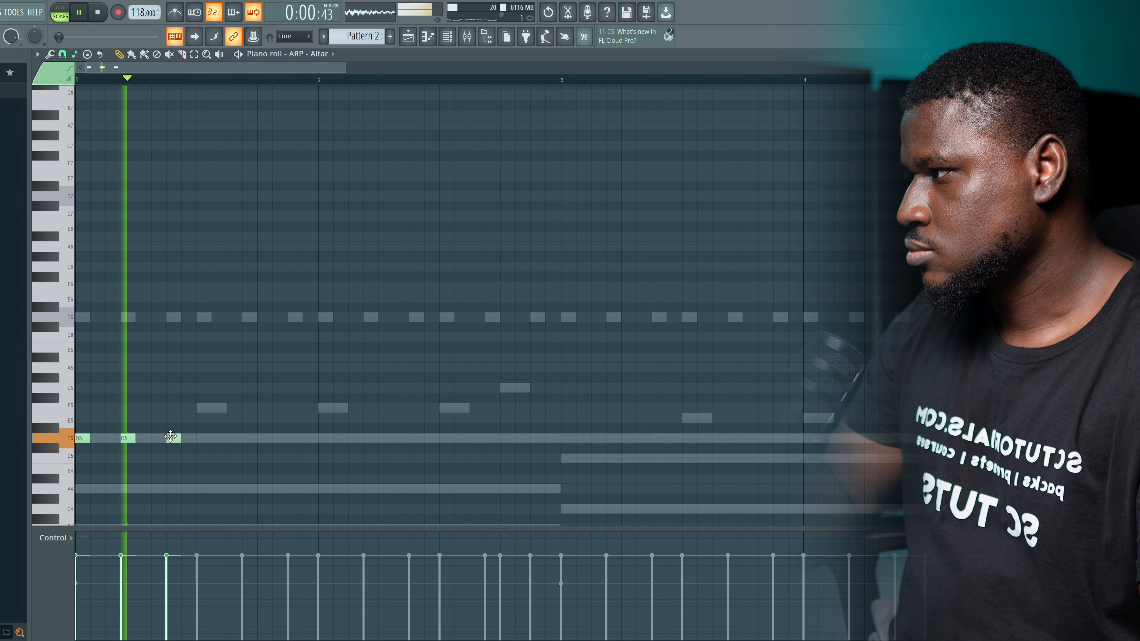
click(245, 438)
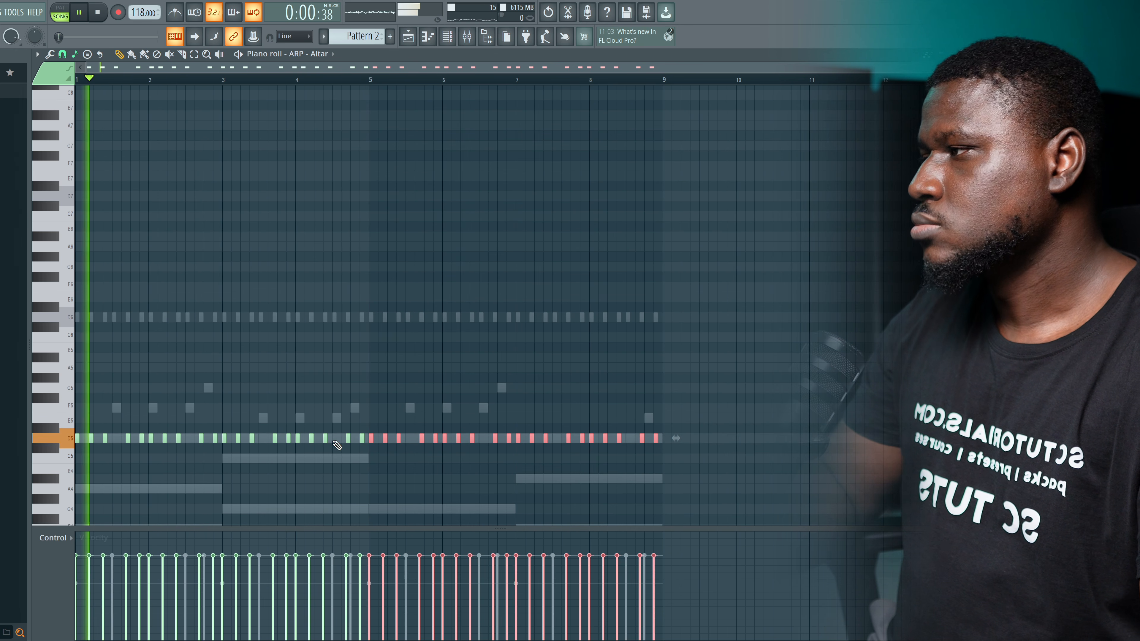
ctrl+click(243, 379)
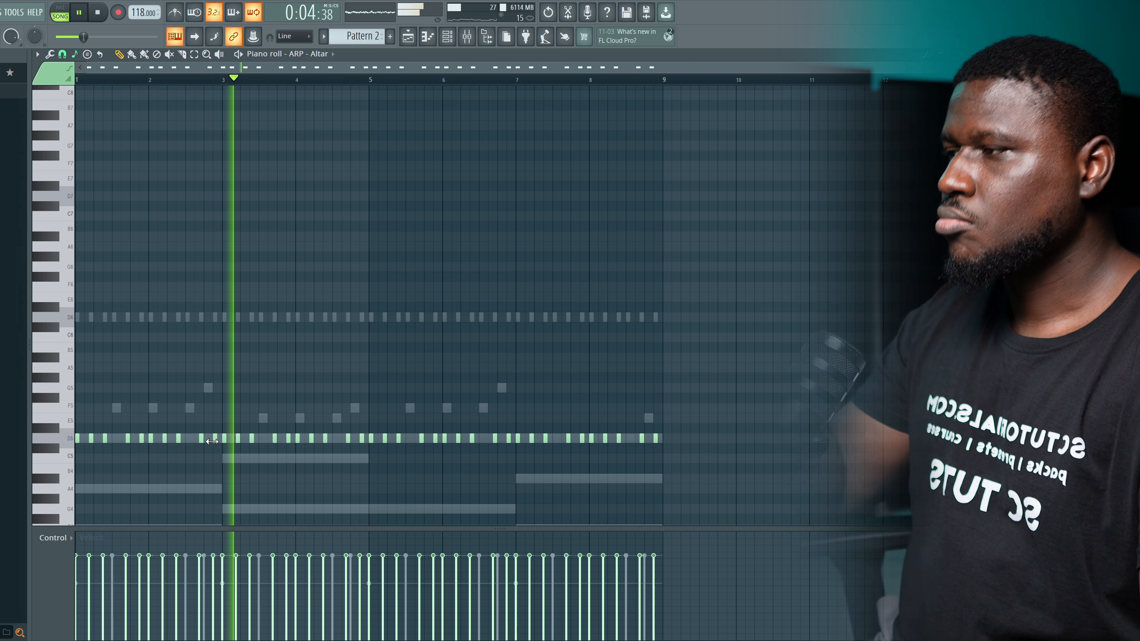
key(F7)
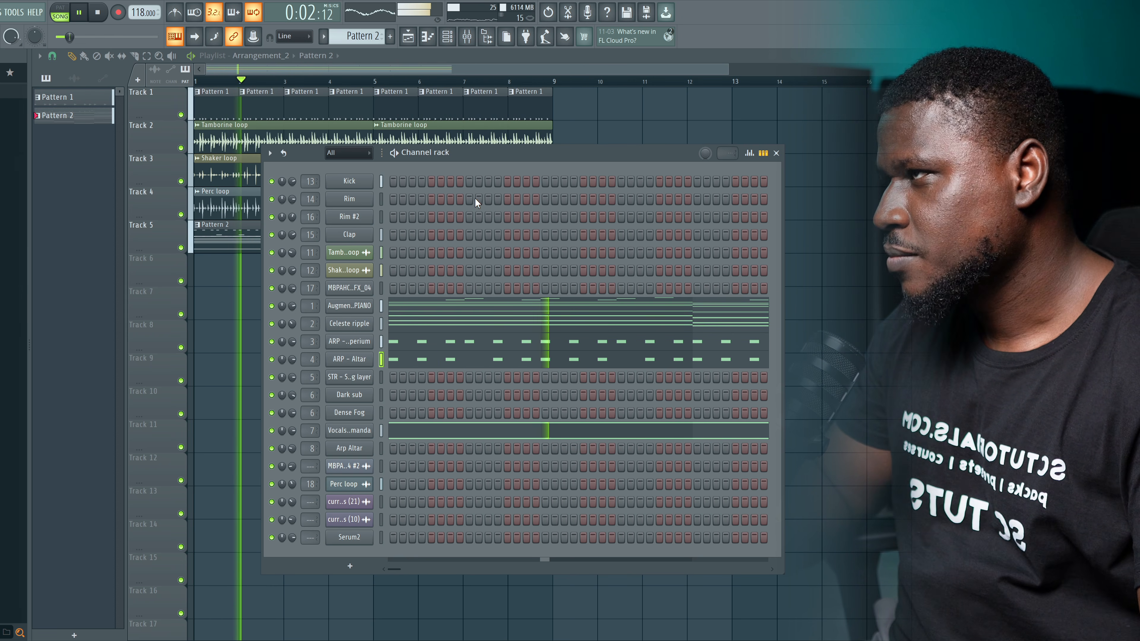
key(space)
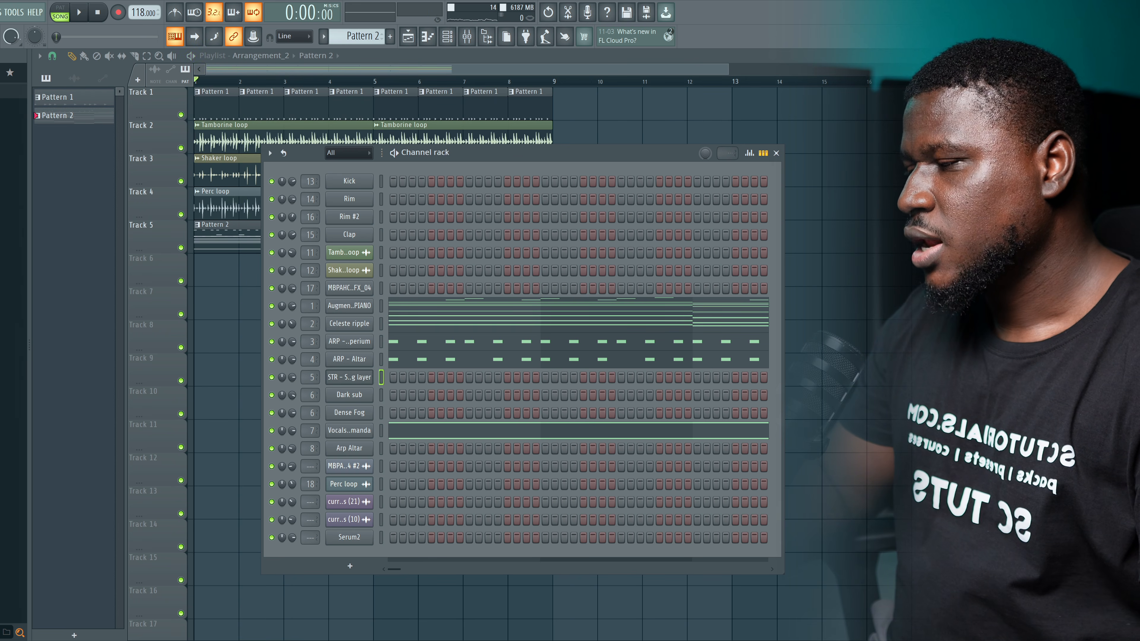
Inspect and audition the STR - String Layer preset, and close its synth window.
click(349, 377)
drag(453, 140, 453, 129)
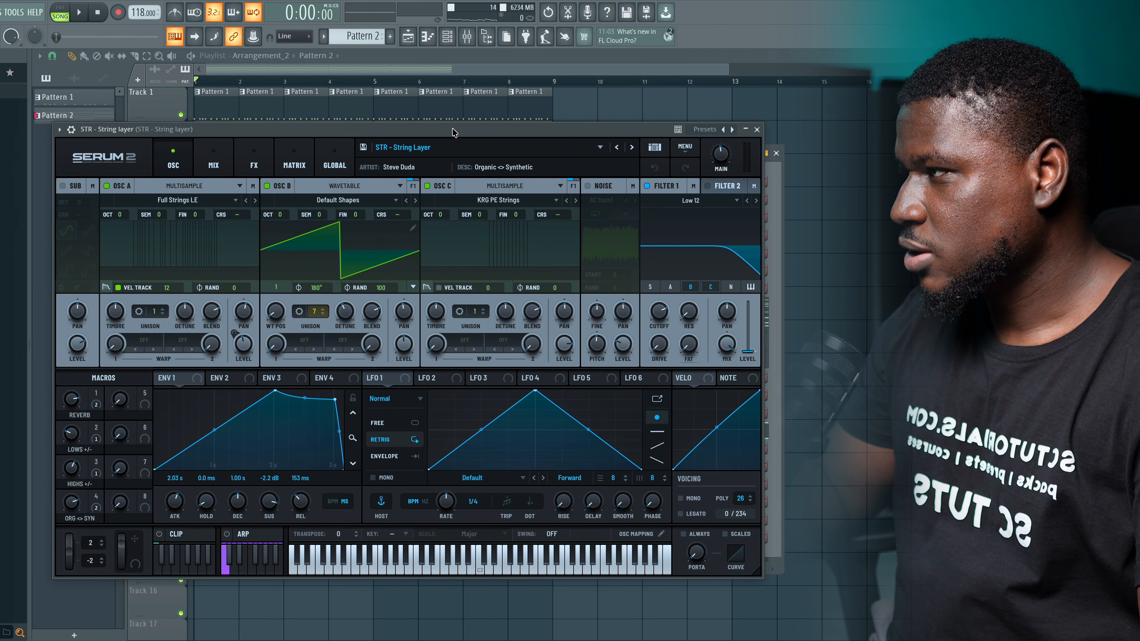
key(h)
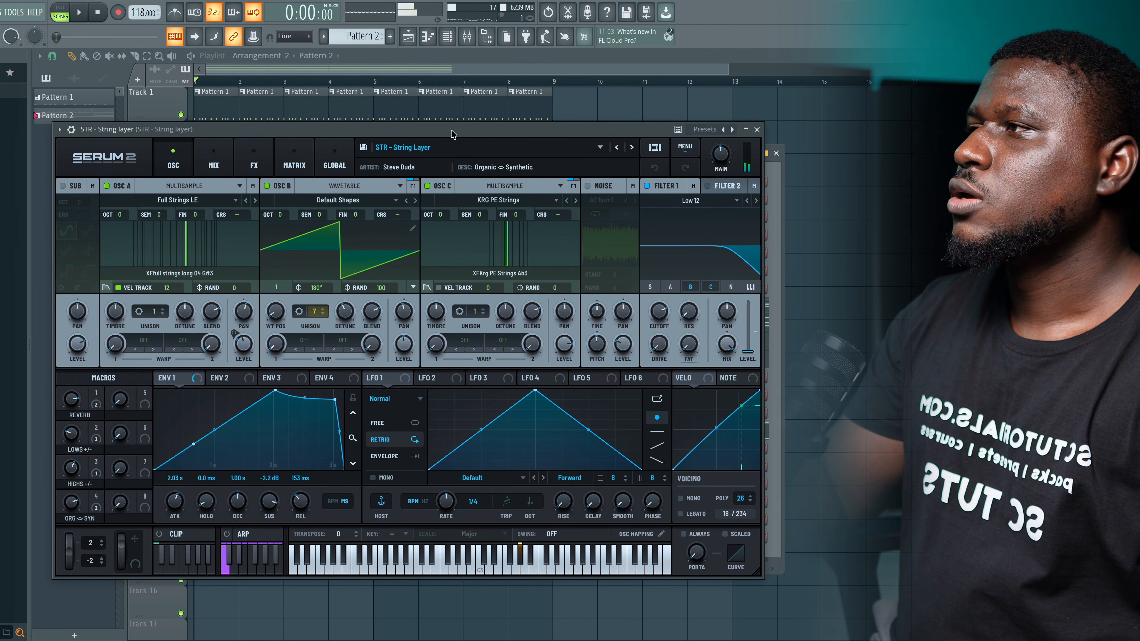
click(757, 130)
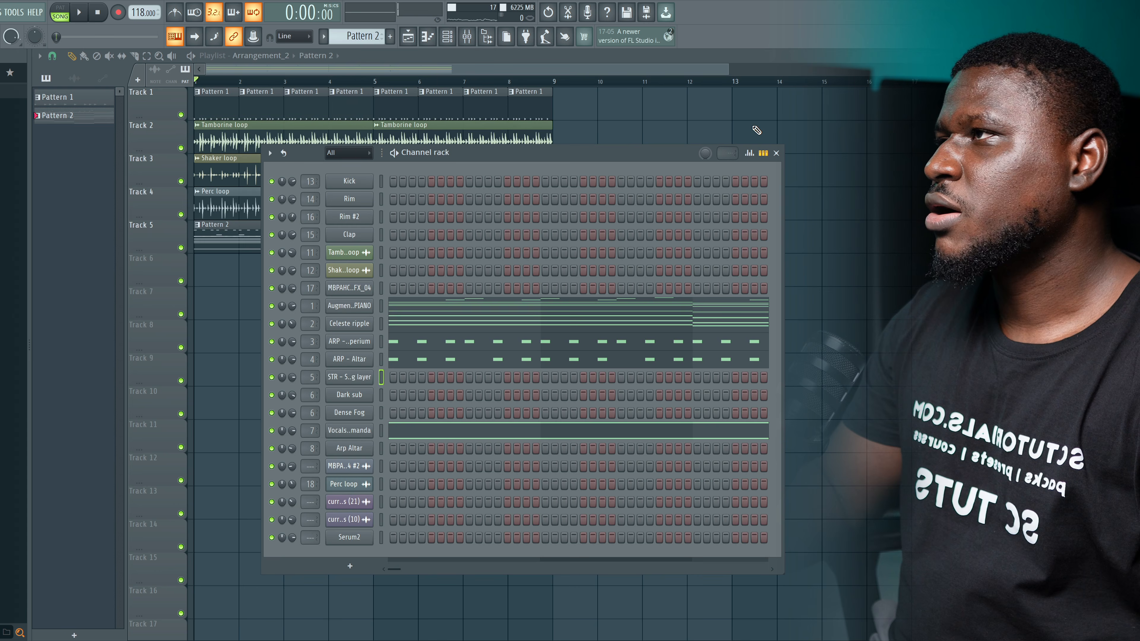
Examine the Gross Beat and Fruity Blood Overdrive effects on the String layer's mixer track.
key(F9)
click(691, 136)
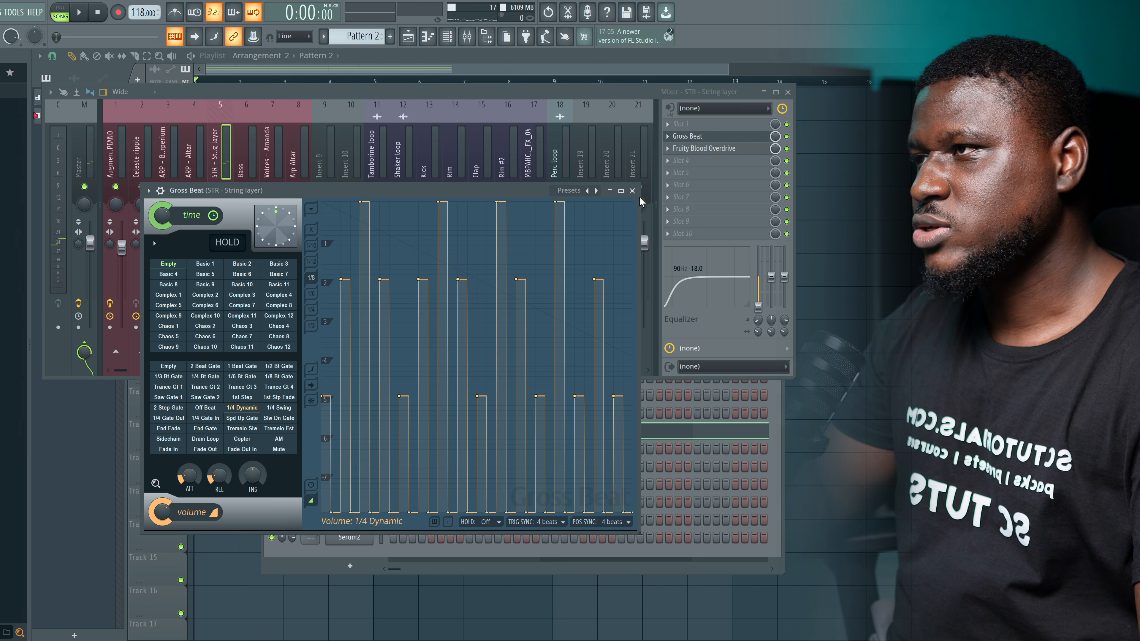
click(633, 191)
click(699, 149)
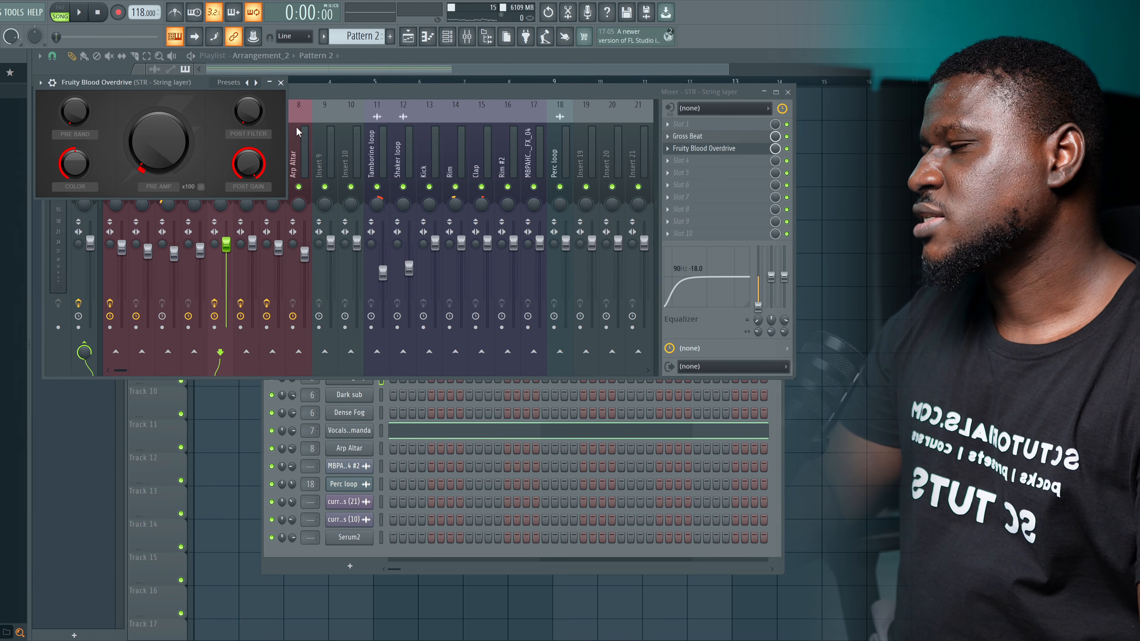
key(F6)
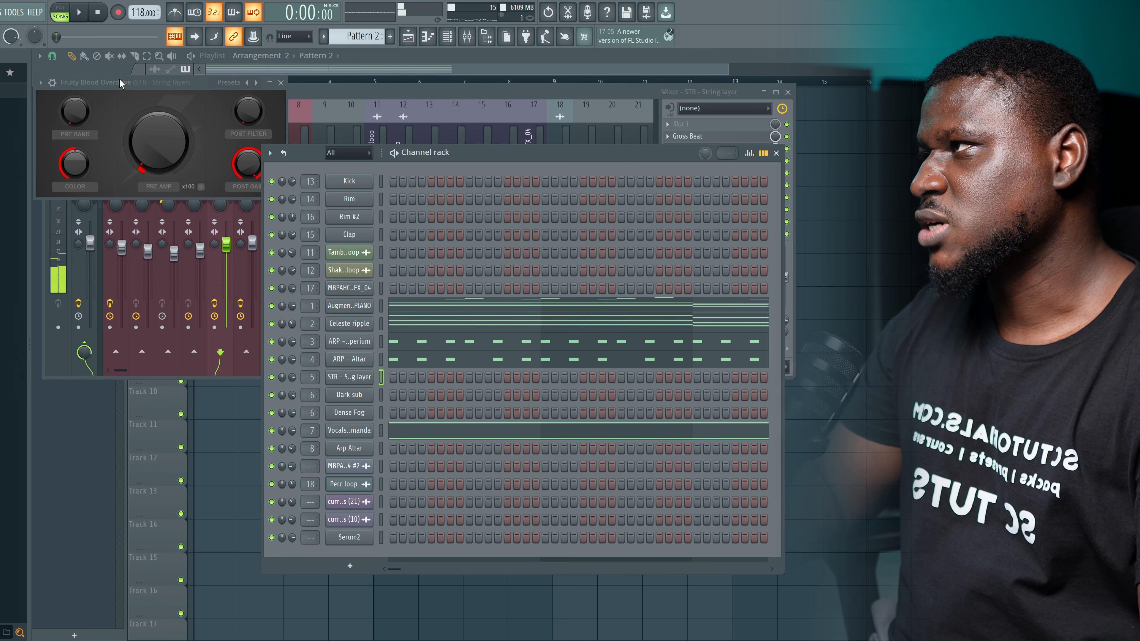
click(270, 83)
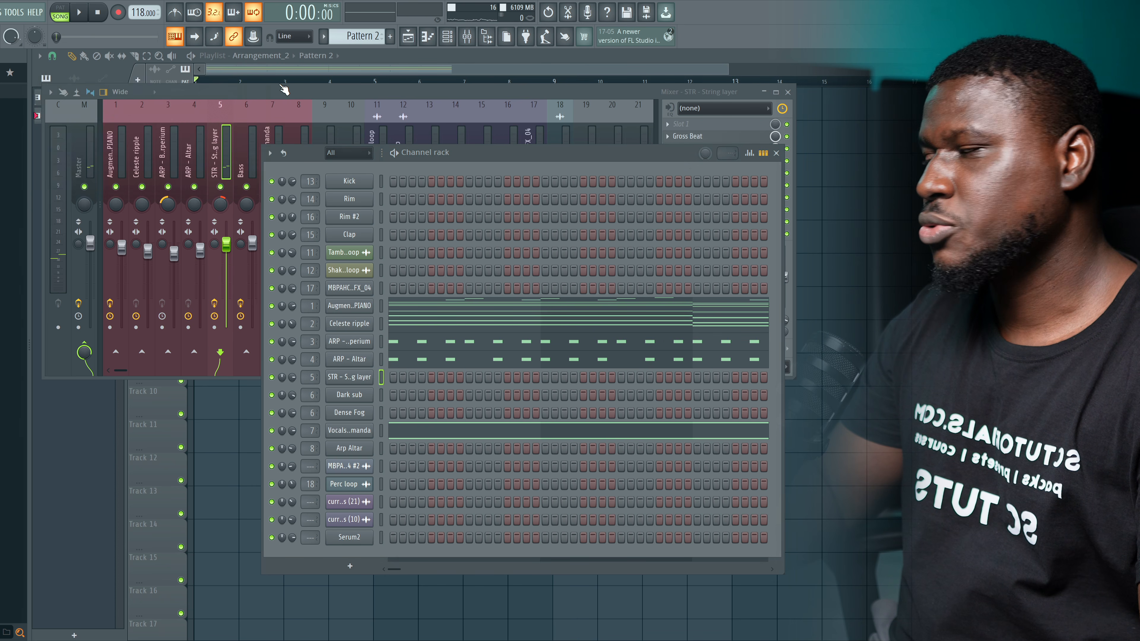
Start the String layer melody in its piano roll with a quarter-bar D5 followed by eighth-bar E5 and F5 notes, auditioning it.
right_click(345, 380)
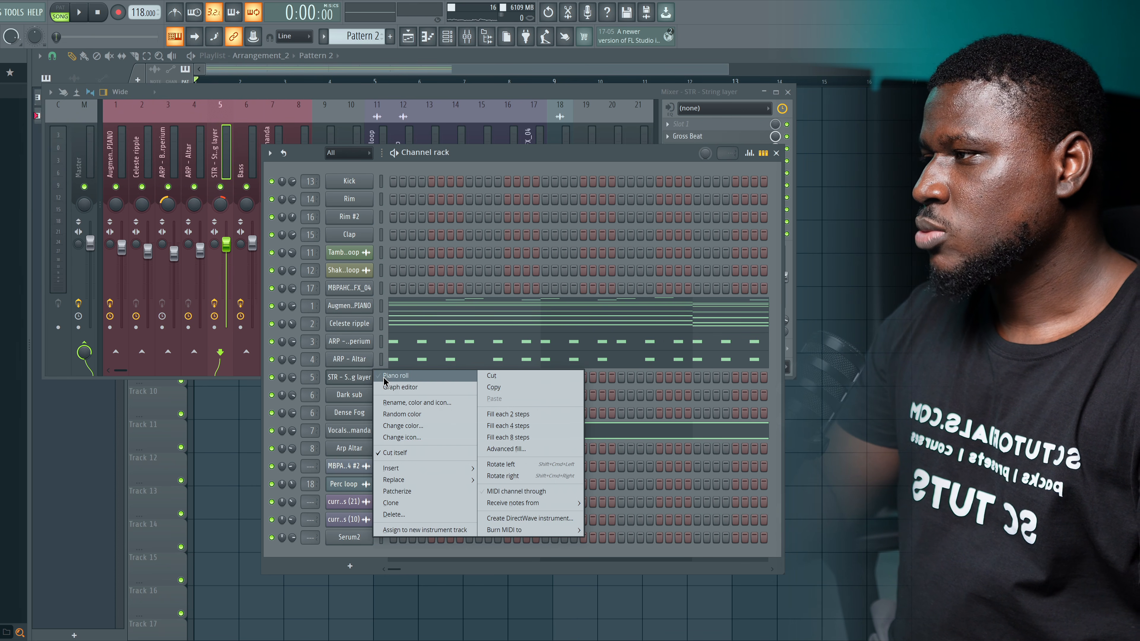
click(408, 377)
scroll(63, 434, up, 1)
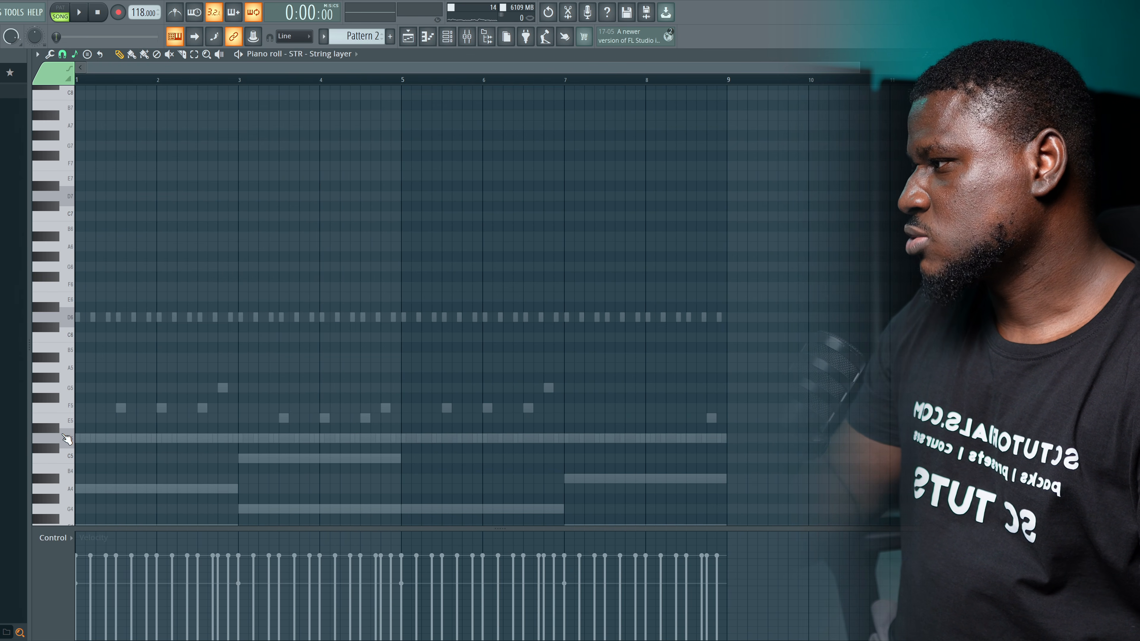
click(134, 437)
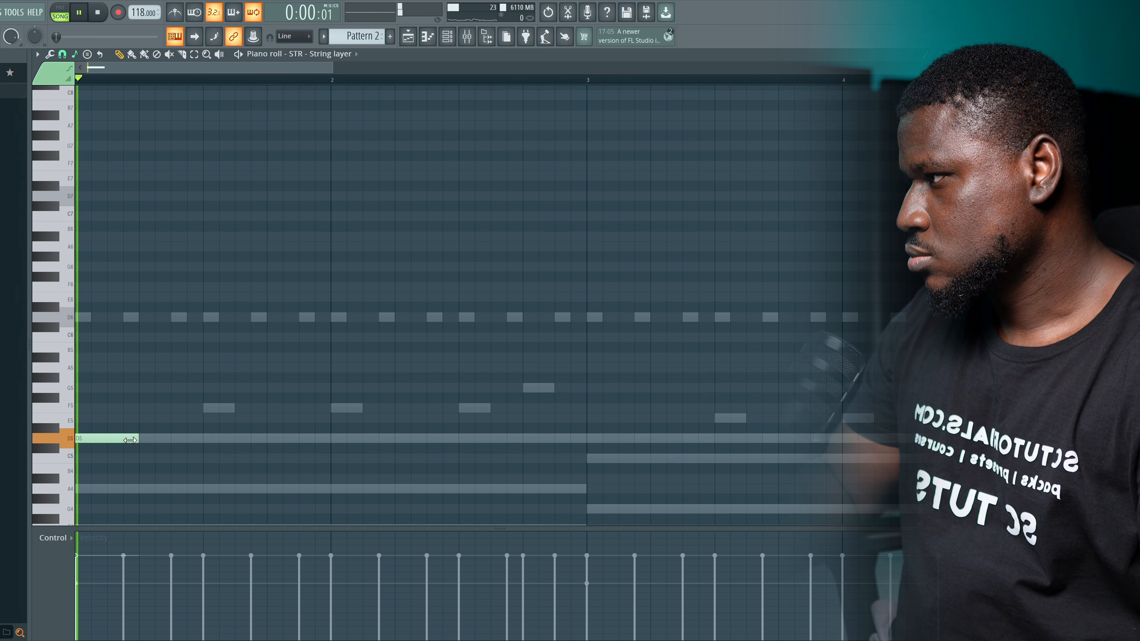
key(space)
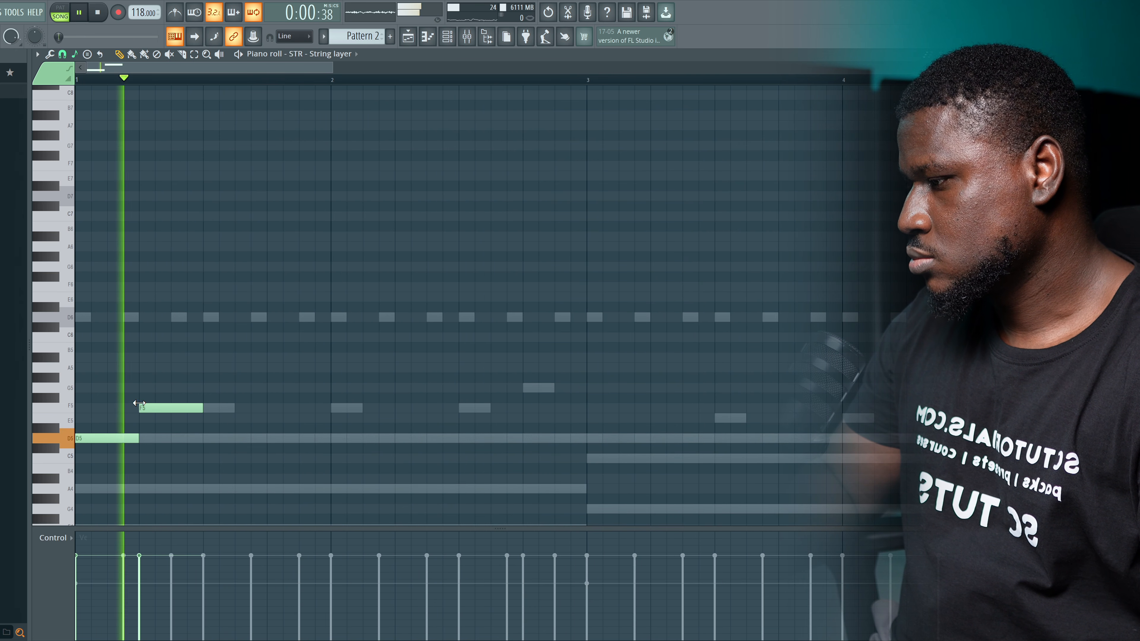
key(space)
key(space)
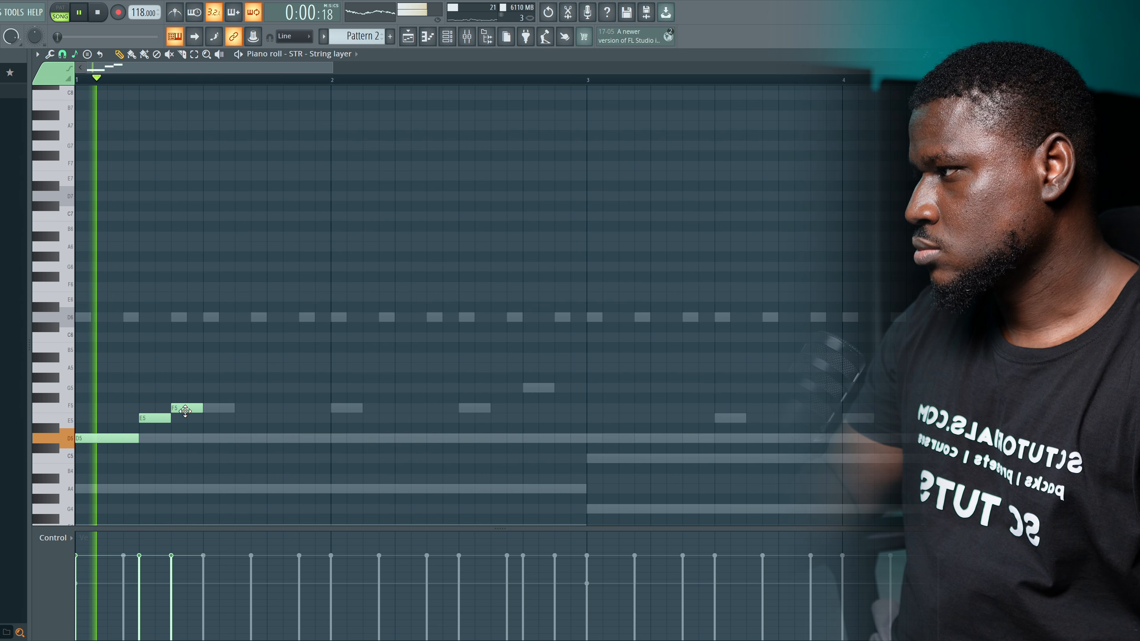
Lengthen the F5 string note to half a bar, complete bar 1 with a short E5, and play the phrase.
key(space)
drag(200, 409, 331, 425)
key(space)
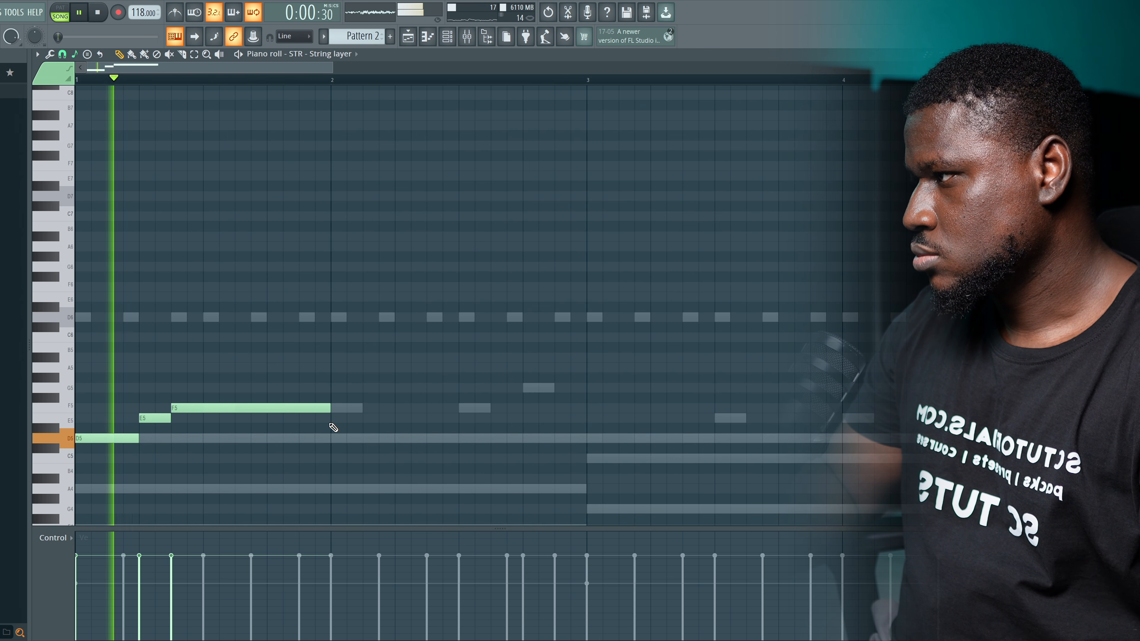
key(space)
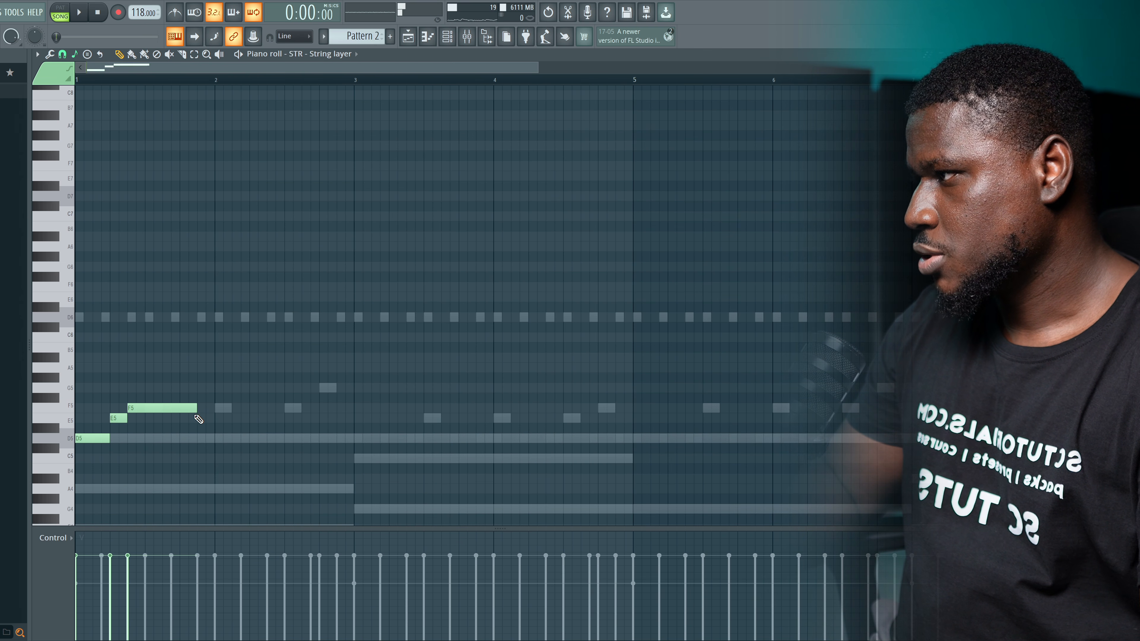
click(200, 418)
key(space)
drag(265, 418, 216, 413)
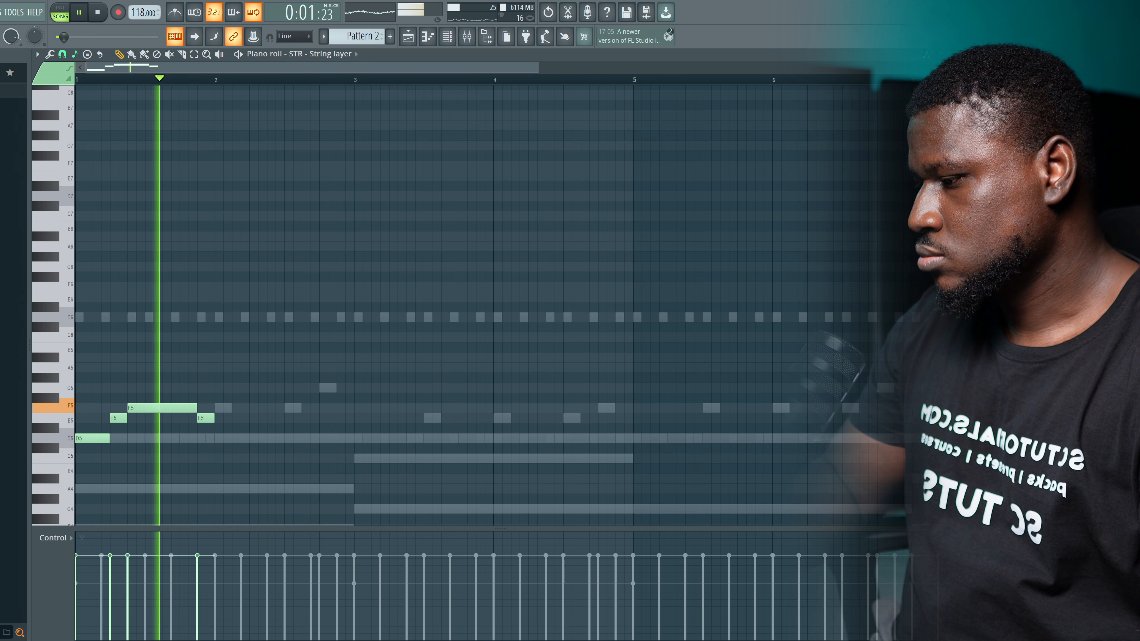
key(space)
Duplicate the string phrase through bar 4, ending bars 2 to 4 on G5 and using C5 as second note in bars 3 and 4.
key(ctrl+a)
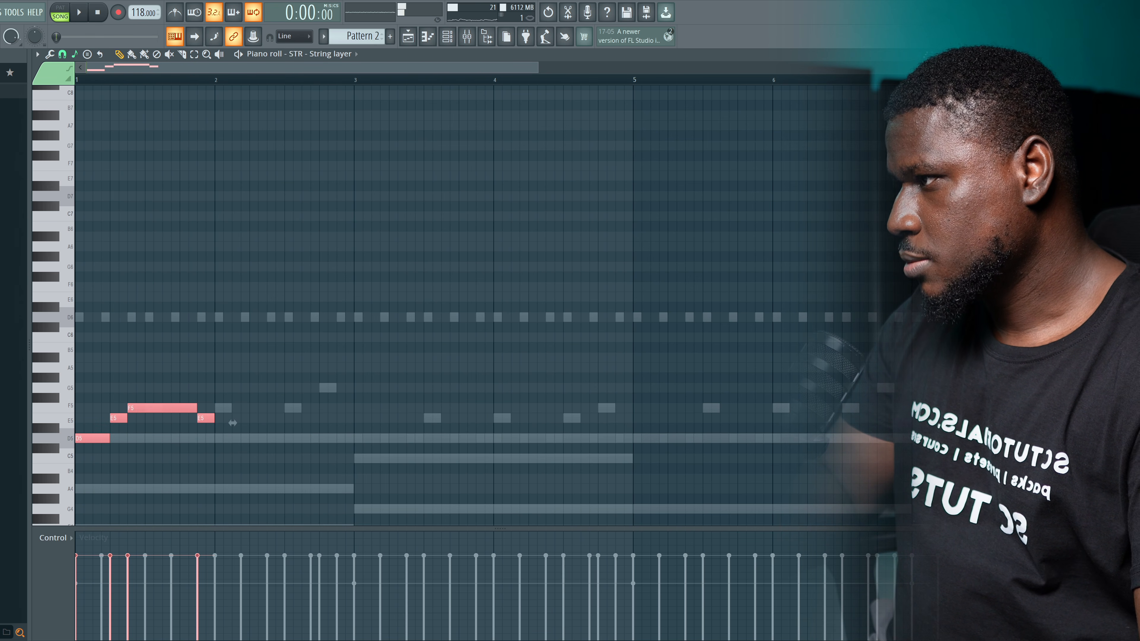
key(ctrl+b)
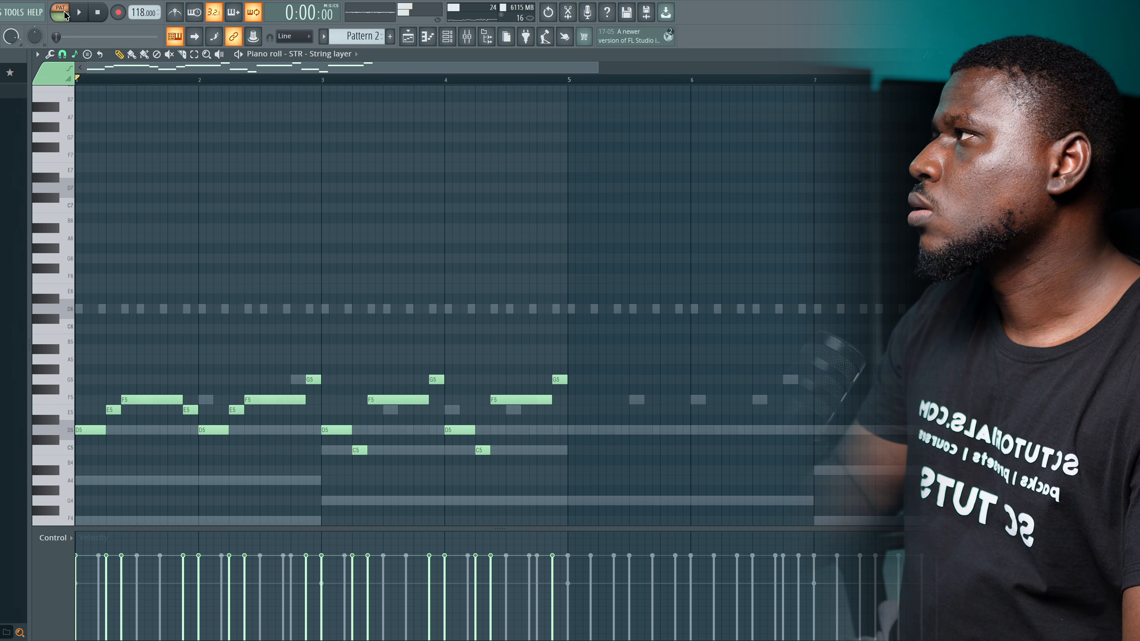
key(space)
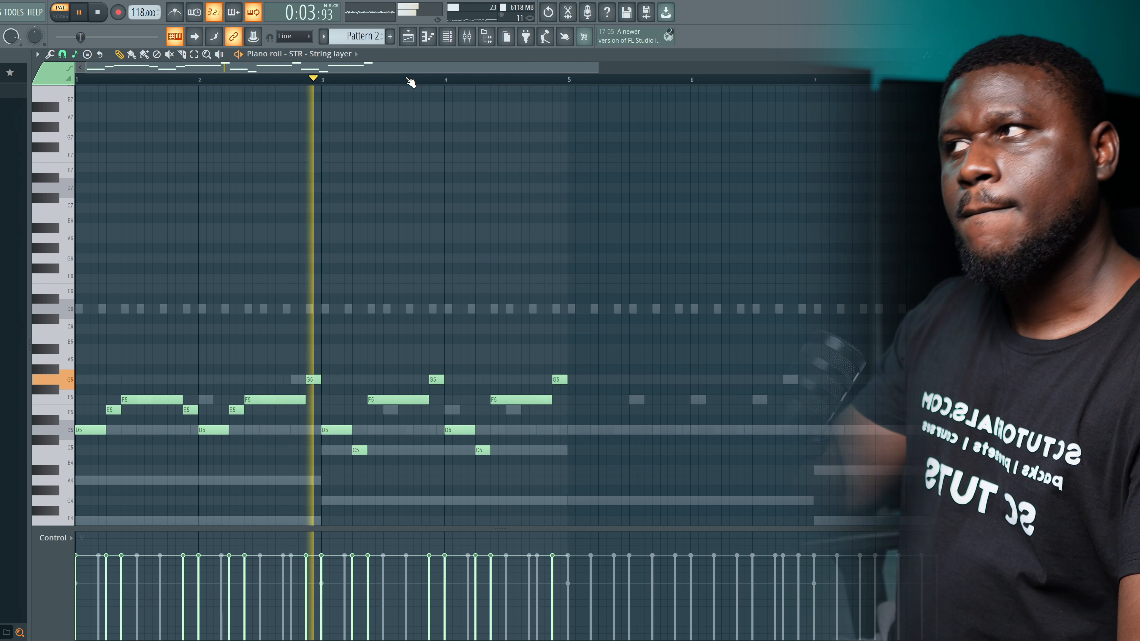
Raise the first string notes of bars 3 and 4 to E5 and their short second notes to D5.
click(469, 37)
key(space)
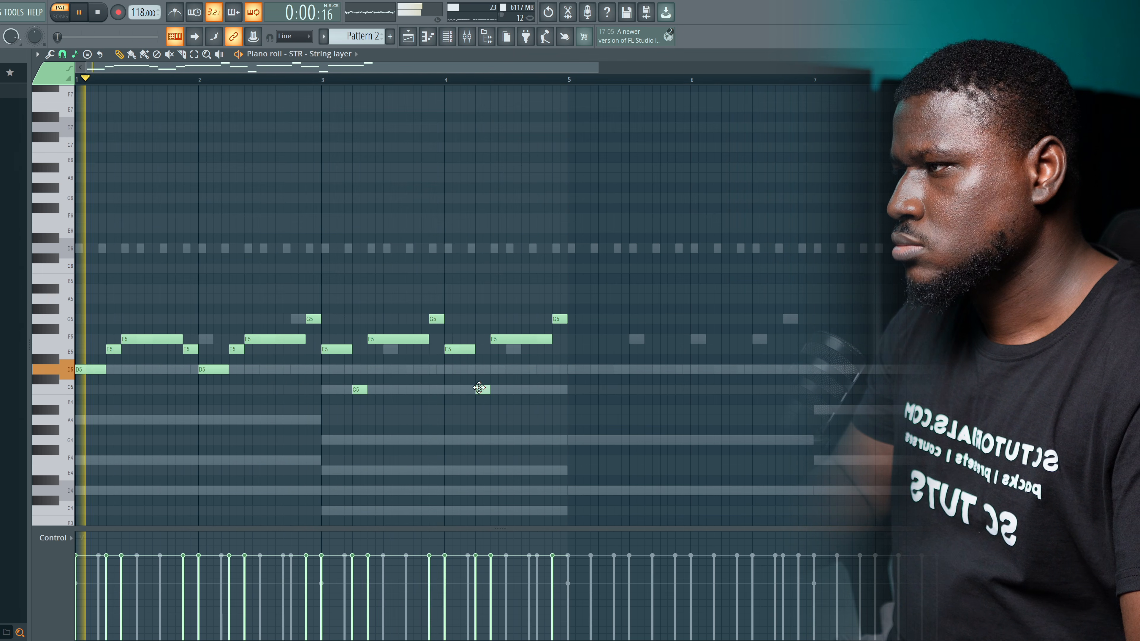
drag(482, 389, 482, 370)
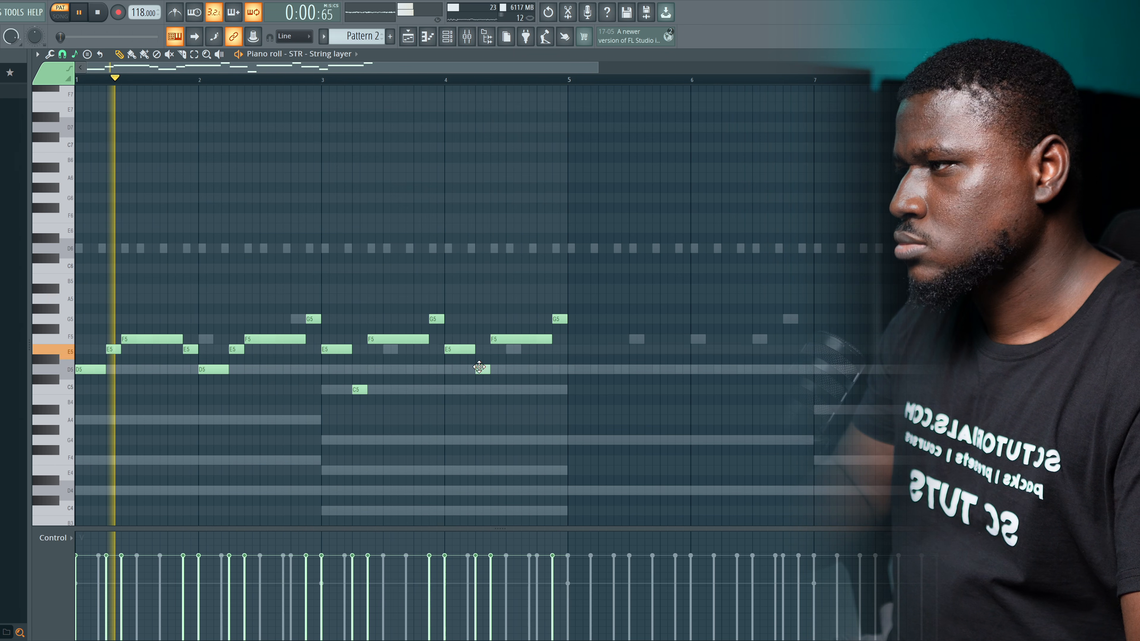
drag(354, 390, 358, 370)
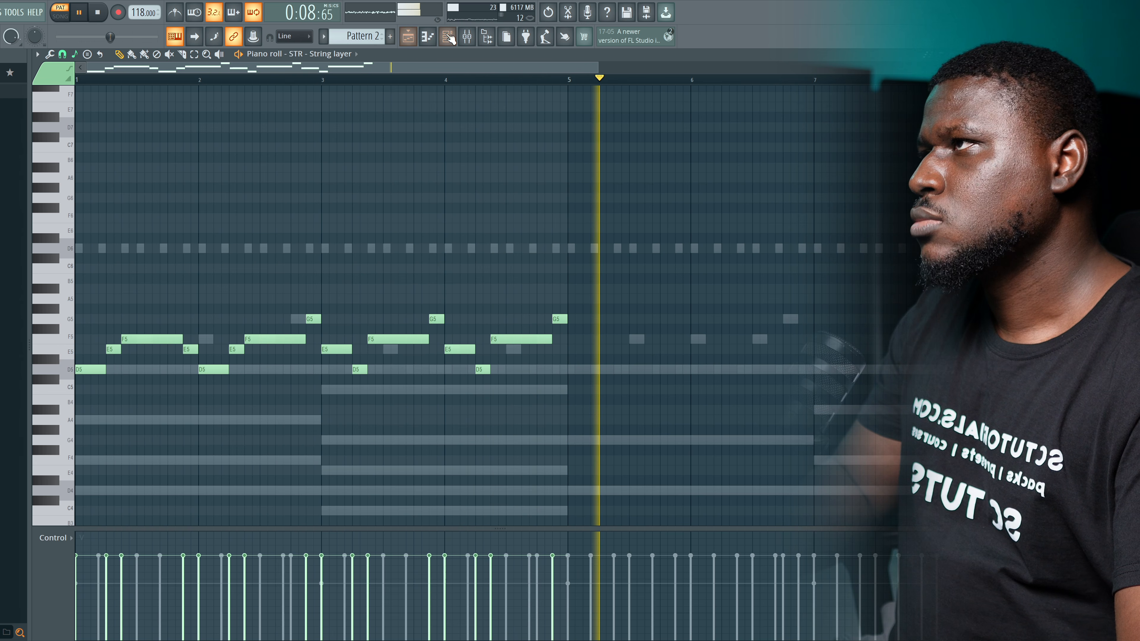
Check the effect slots on the String layer's mixer track and replay the revised string melody.
key(space)
click(467, 36)
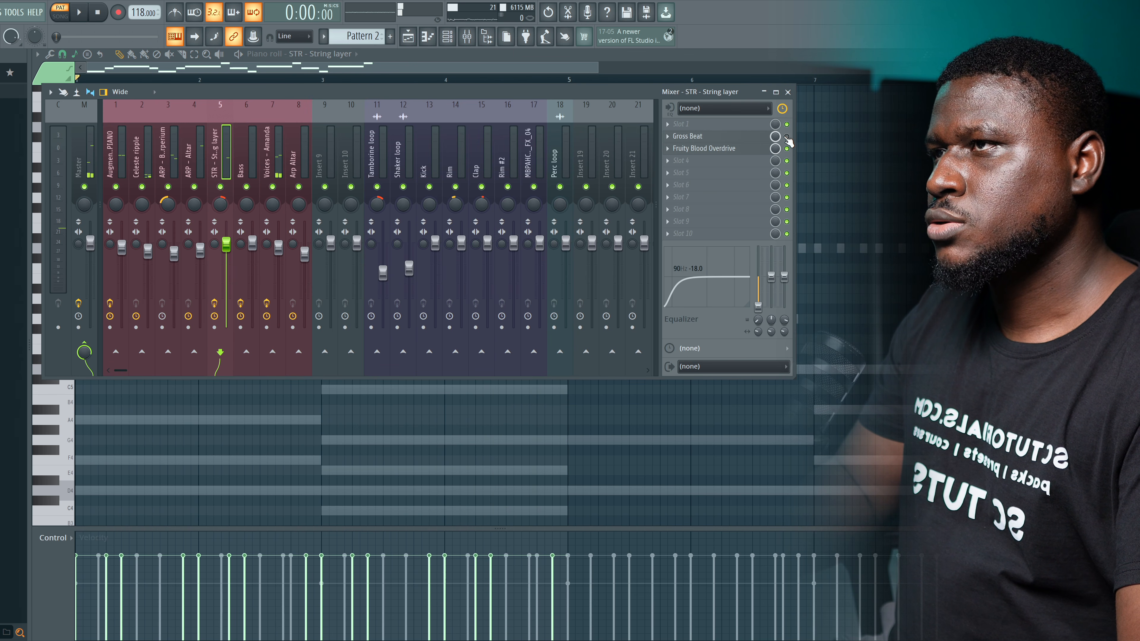
key(space)
click(788, 91)
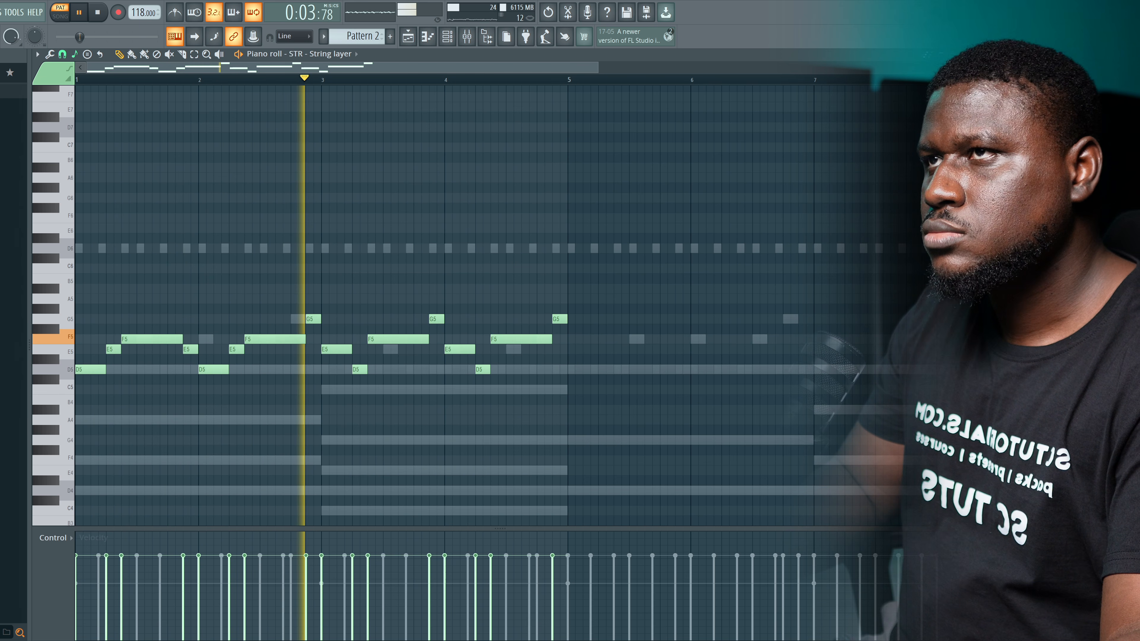
Play the full arrangement from the playlist in song mode and check the String layer's mixer track.
key(F7)
key(F6)
scroll(585, 280, down, 2)
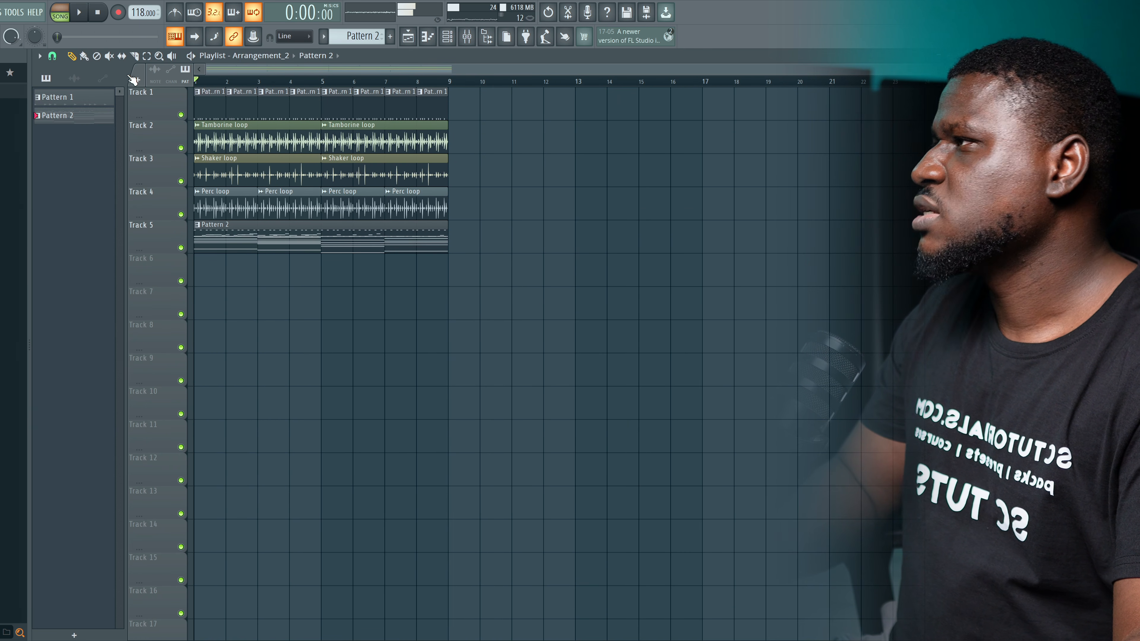
key(space)
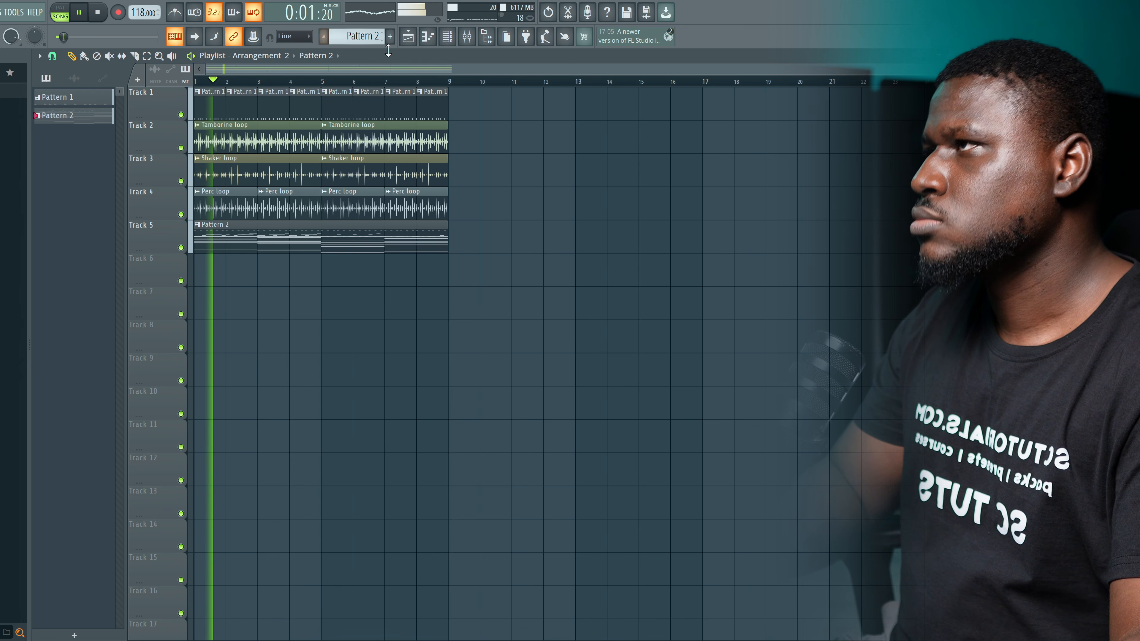
click(467, 41)
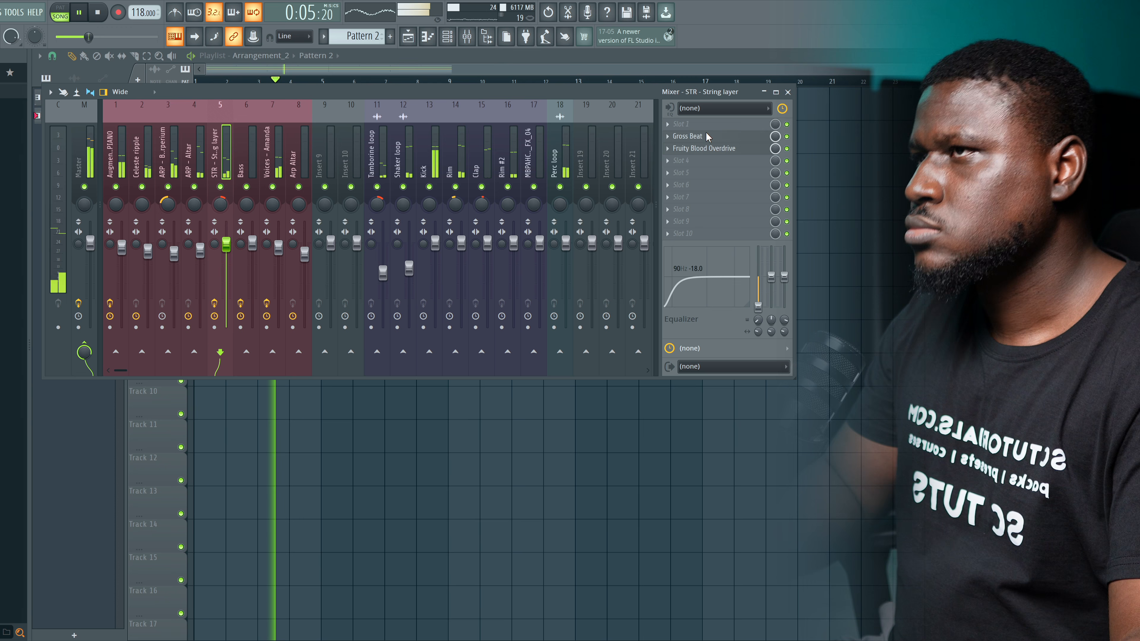
click(788, 91)
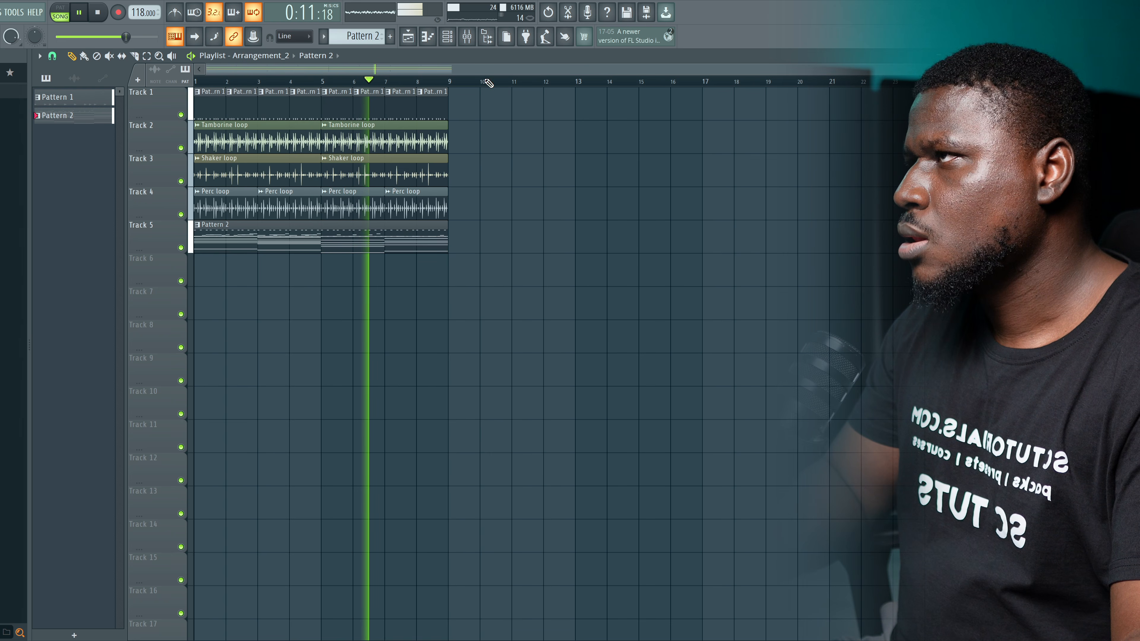
key(space)
Add one sustained D5 note spanning bars 1 to 8 in the Arp Altar channel's piano roll.
click(449, 38)
click(425, 380)
mouse_move(415, 254)
mouse_down()
mouse_move(57, 395)
mouse_move(364, 397)
mouse_up()
key(Escape)
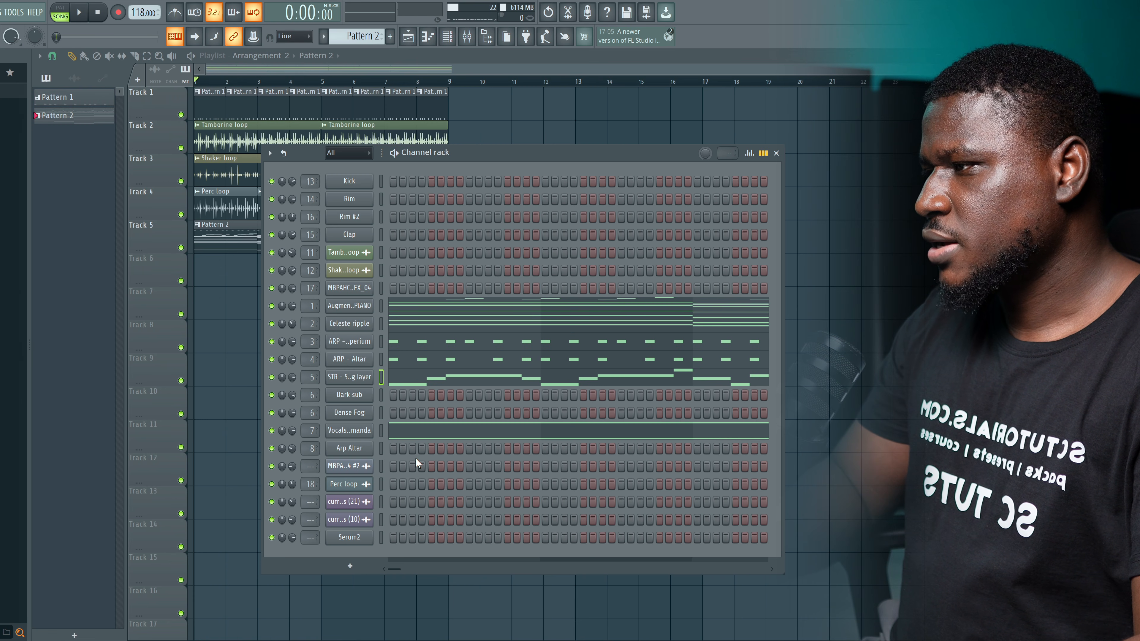
click(381, 454)
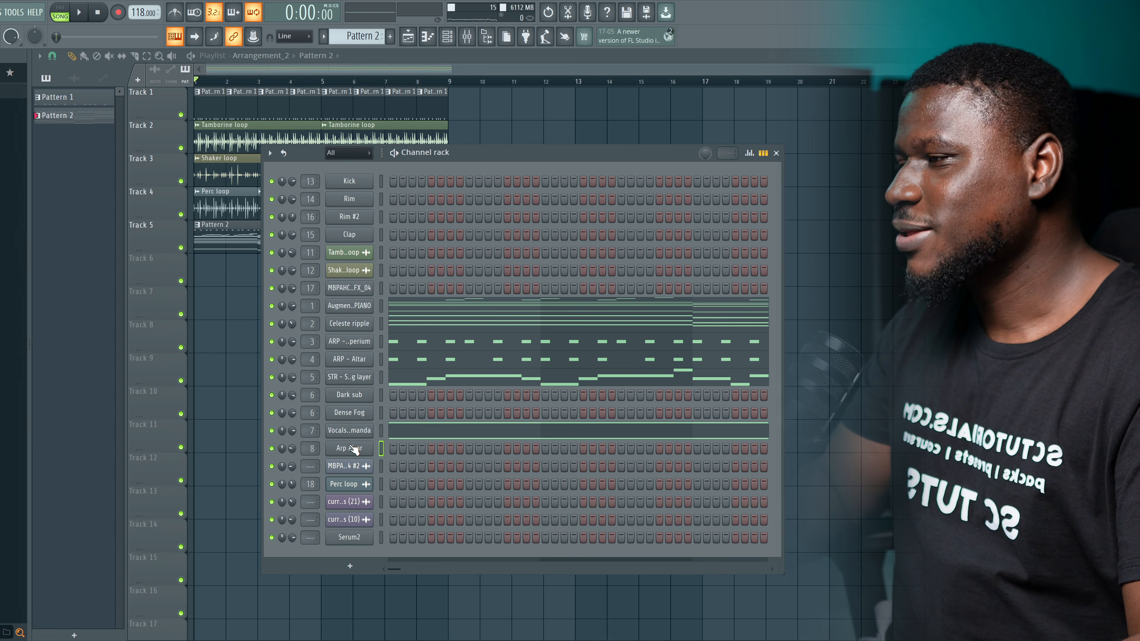
right_click(359, 449)
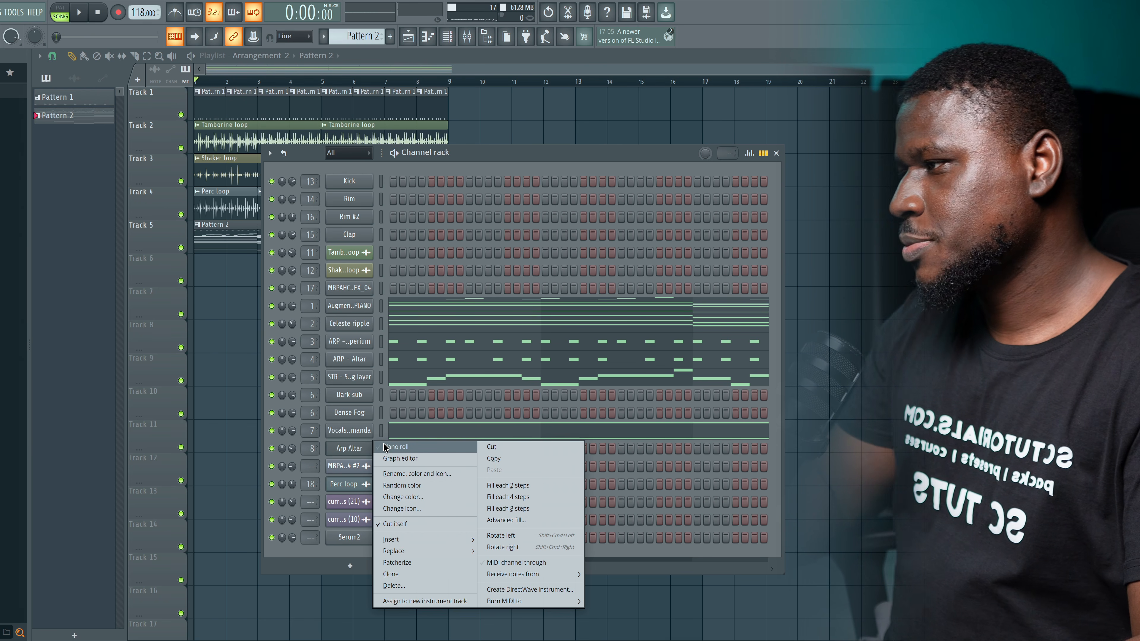
click(395, 447)
drag(81, 370, 642, 386)
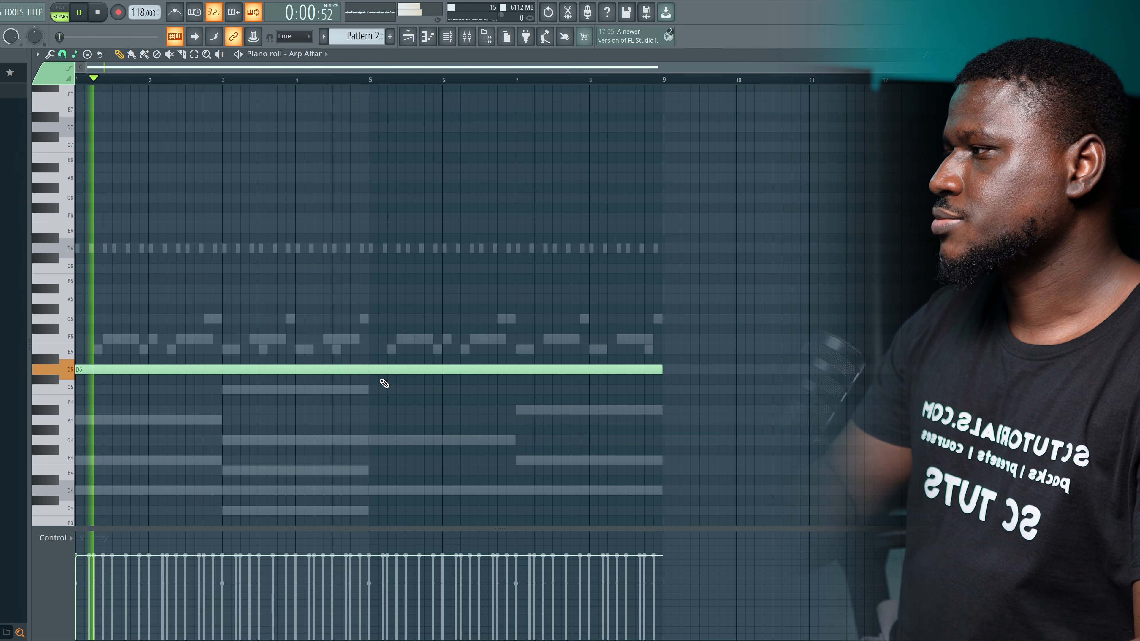
Play the arrangement to hear the sustained Arp Altar note together with the other layers.
key(space)
click(451, 36)
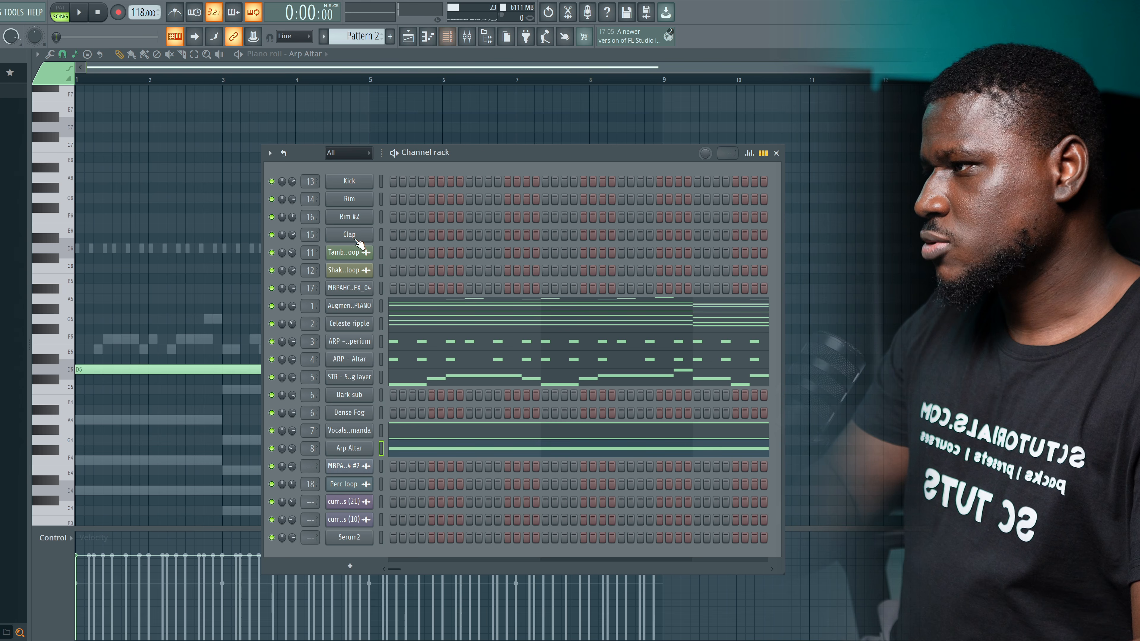
key(space)
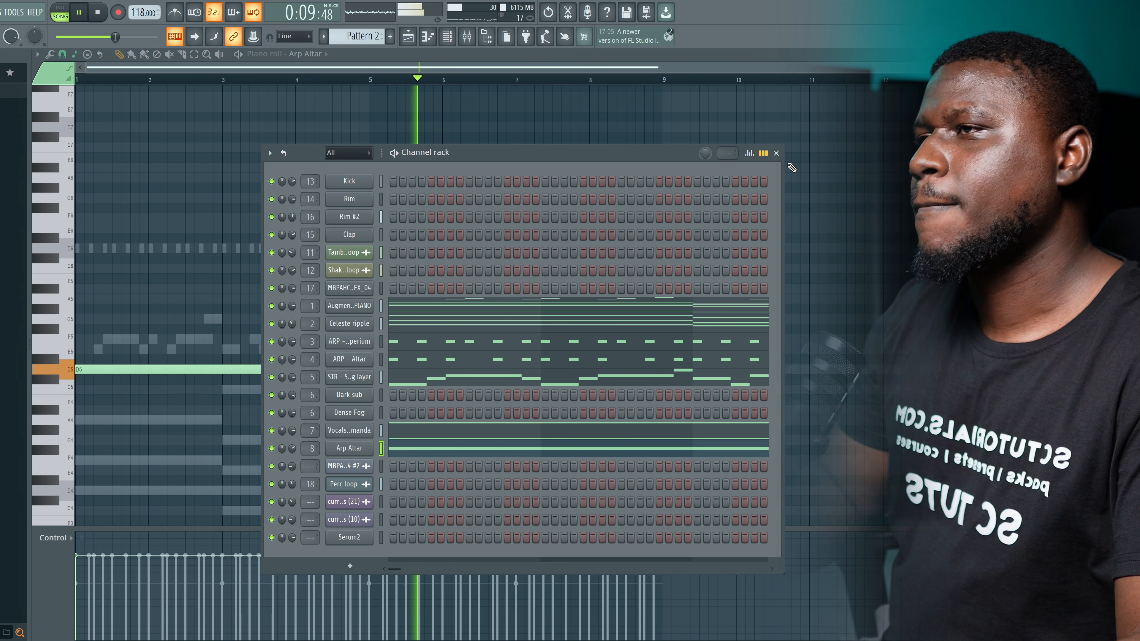
click(776, 153)
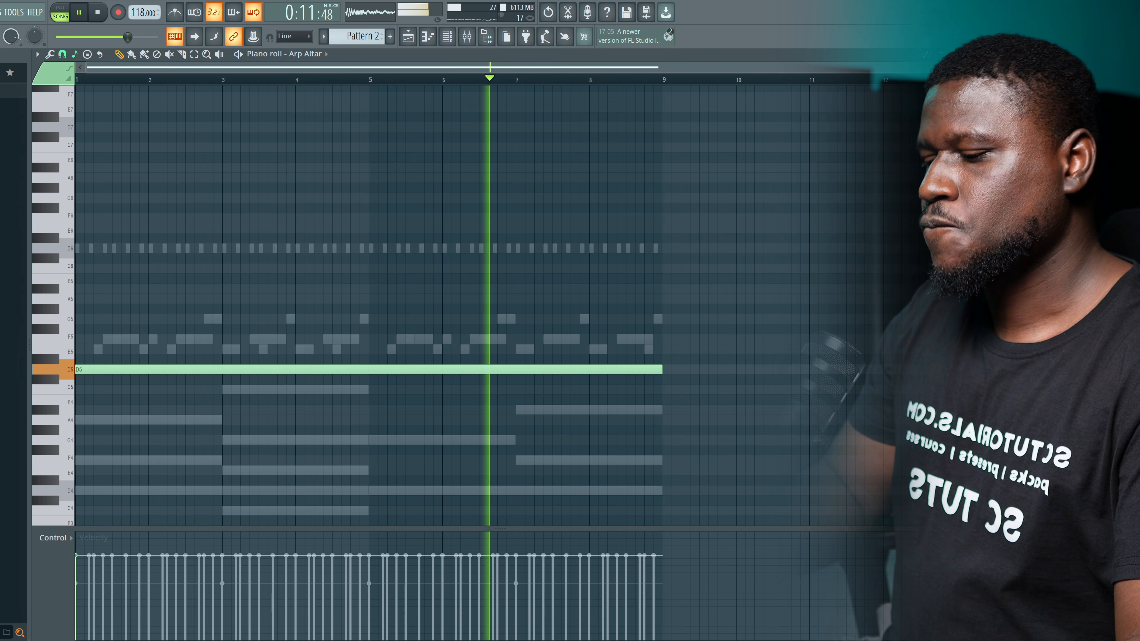
key(F5)
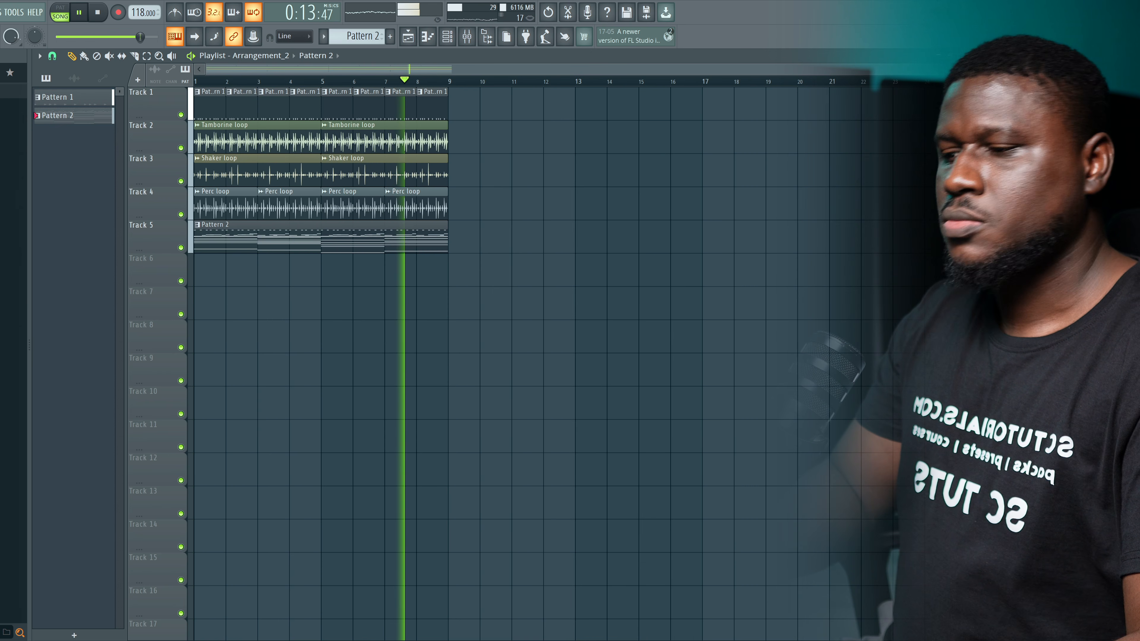
key(space)
Open the Dark sub channel's piano roll and examine its Dark Sub preset in ZENOLOGY Pro.
key(F6)
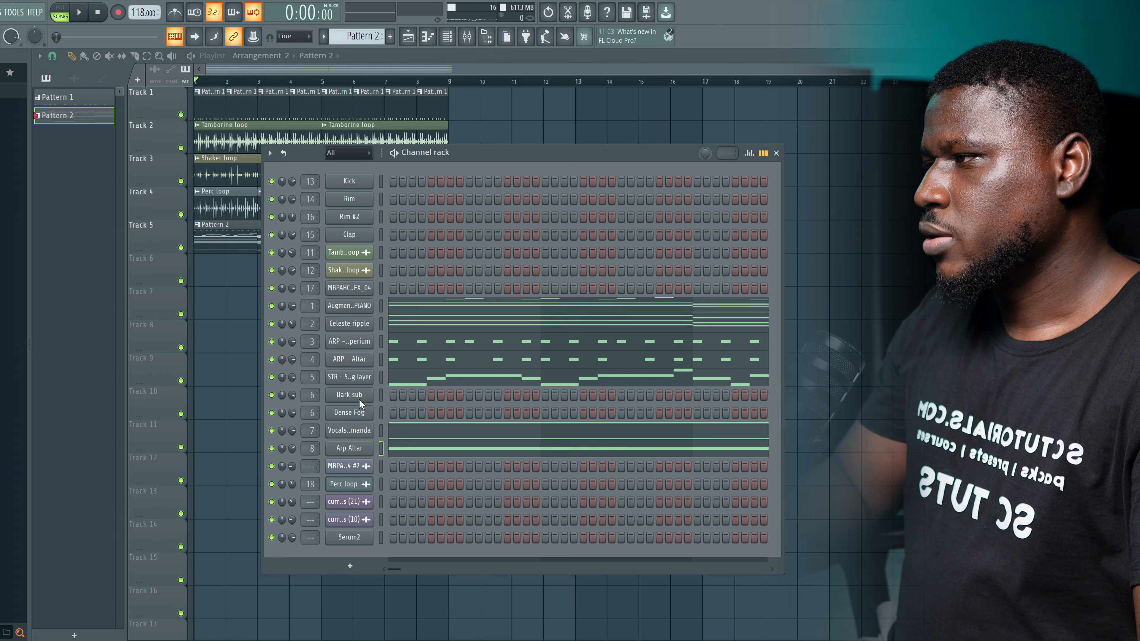
right_click(365, 391)
click(395, 390)
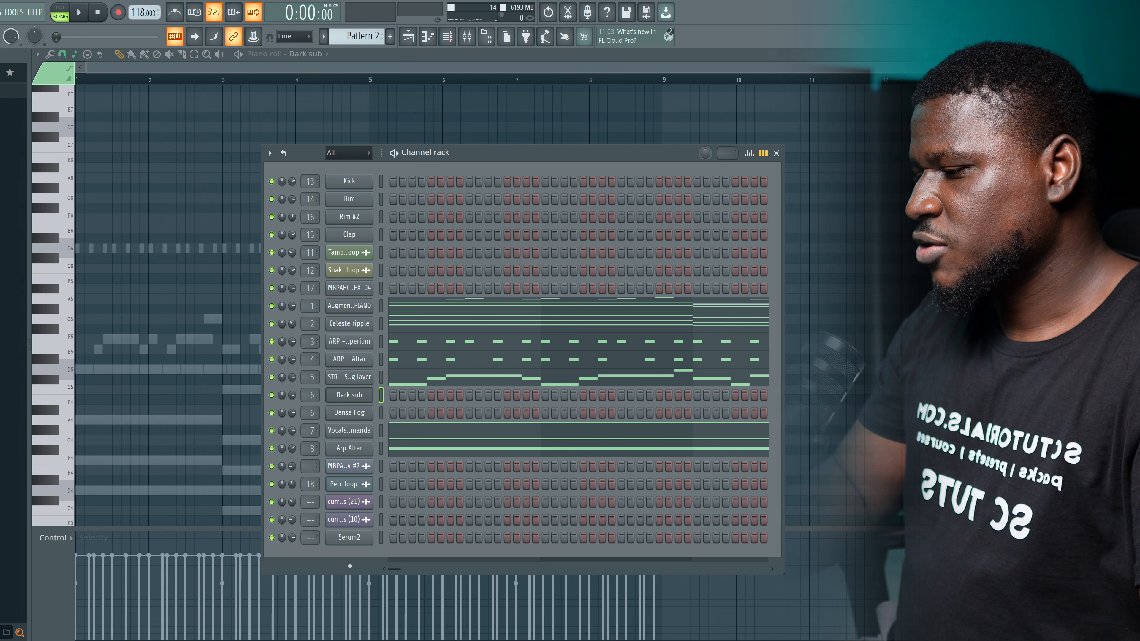
click(350, 395)
drag(426, 312, 410, 227)
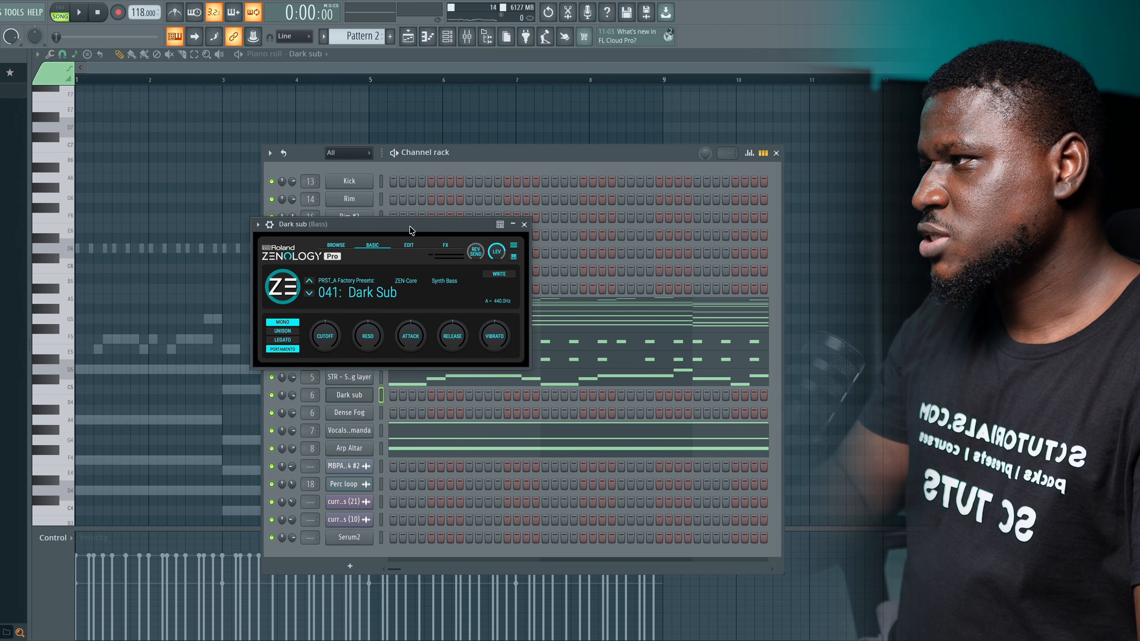
click(525, 224)
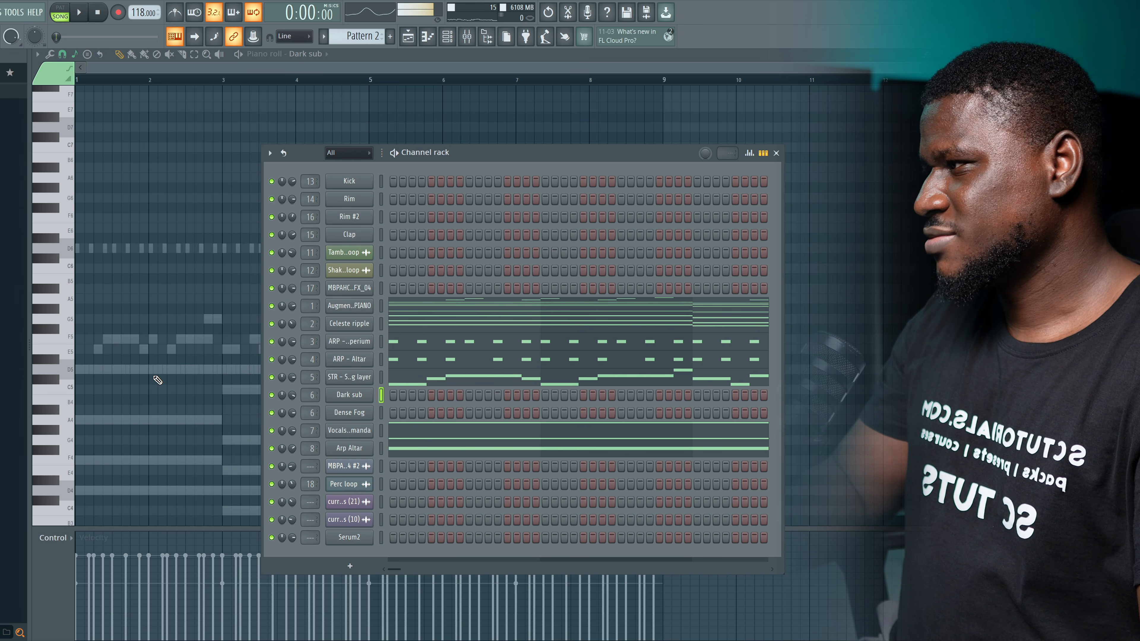
Write a Dark sub bass line of two-bar notes D3, C3, G3 and A#3 across bars 1 to 8, and play the arrangement.
key(F6)
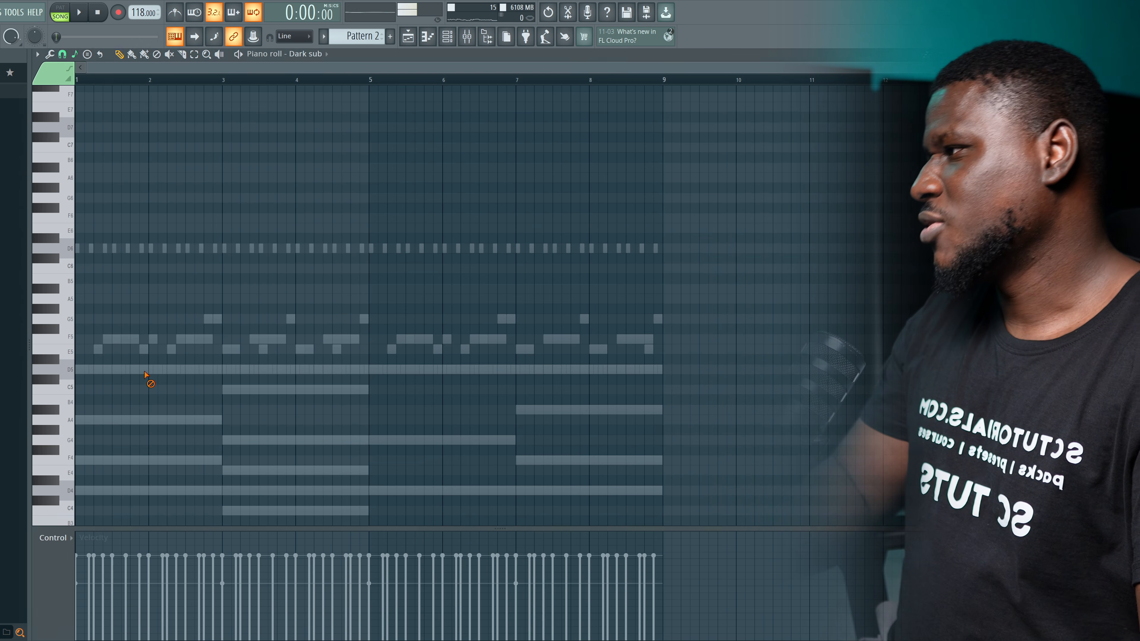
scroll(67, 404, down, 5)
click(58, 459)
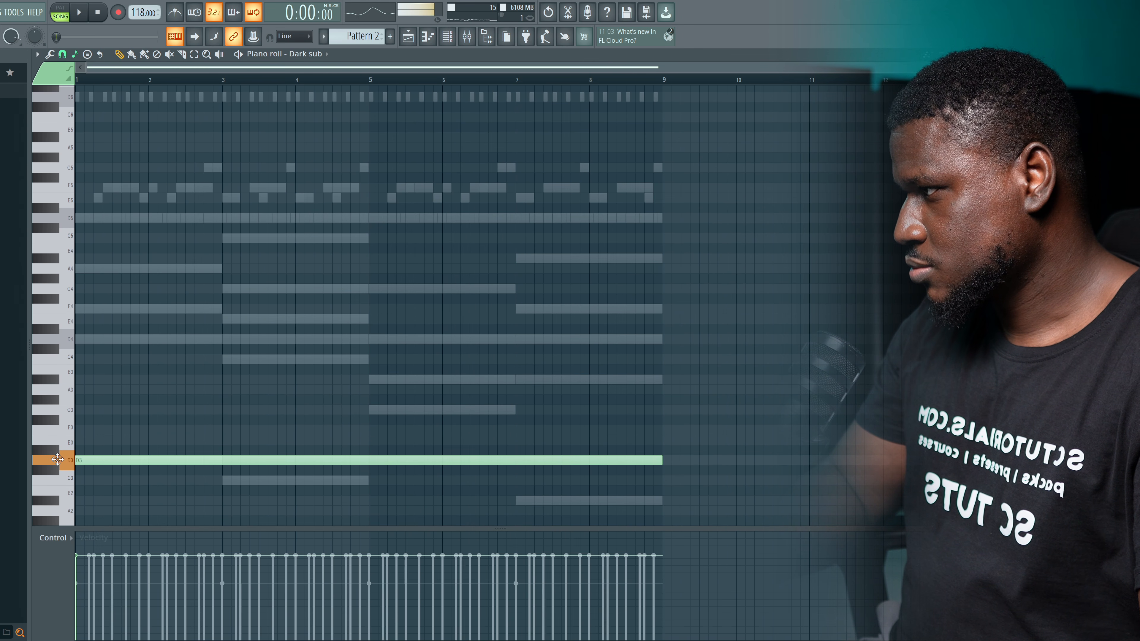
key(space)
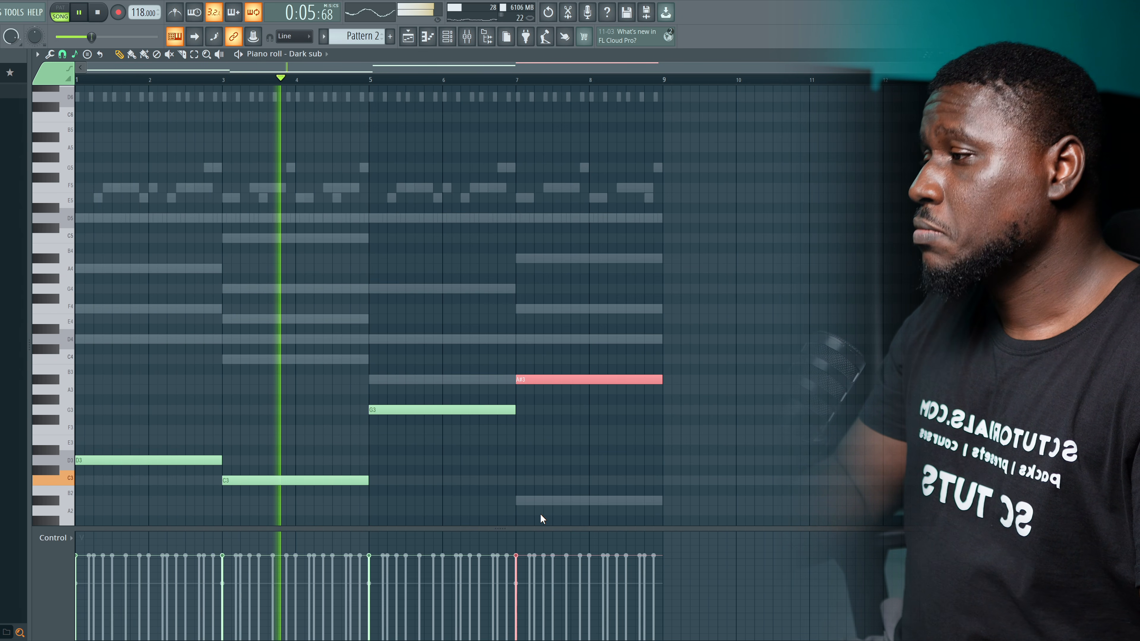
ctrl+click(521, 482)
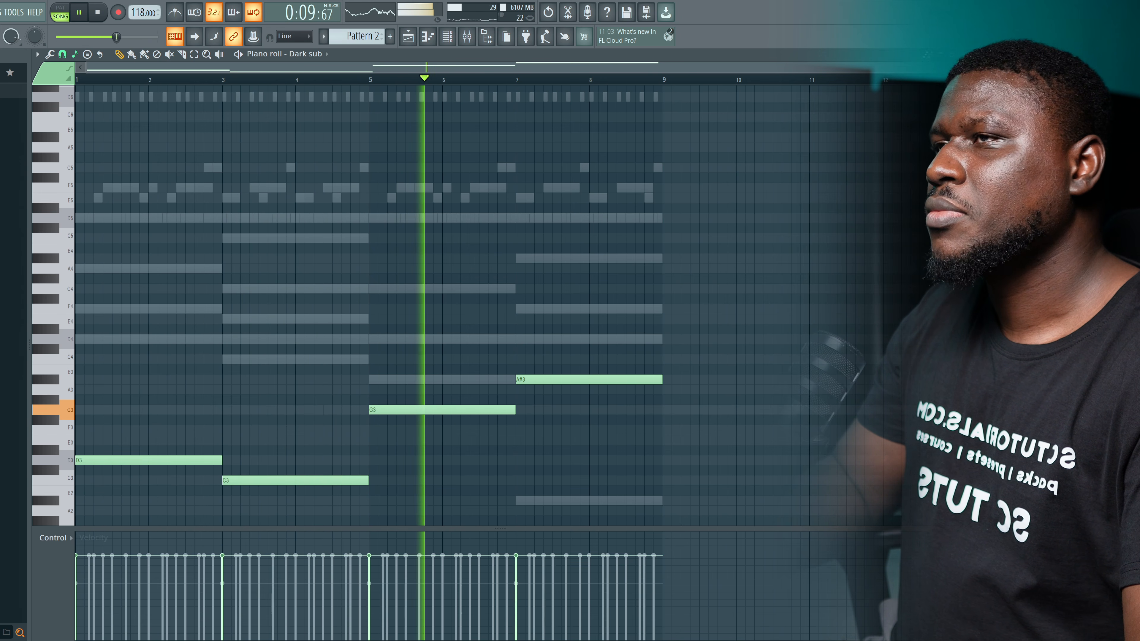
key(F7)
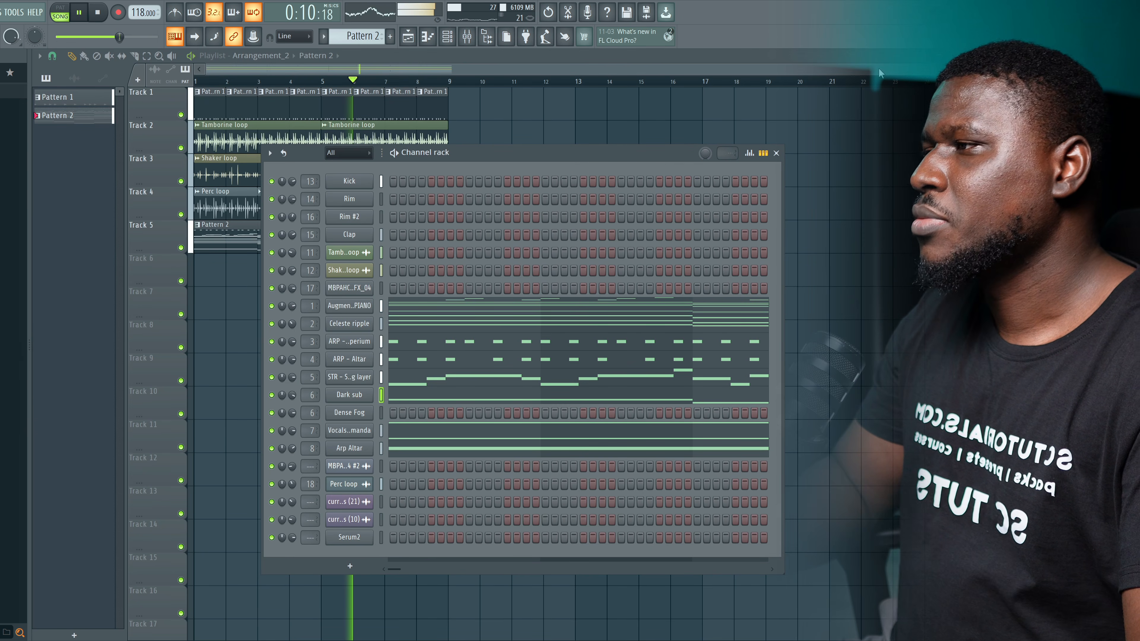
click(777, 154)
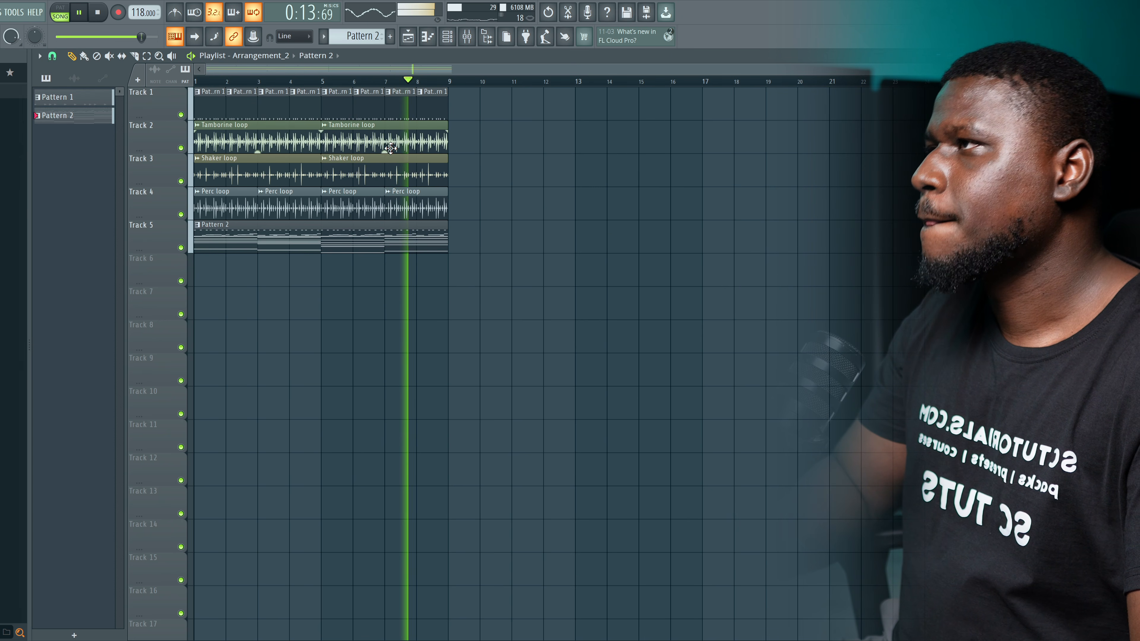
key(space)
Open the ARP - Altar synth in Serum 2 and audition its Filter macro during playback.
click(450, 39)
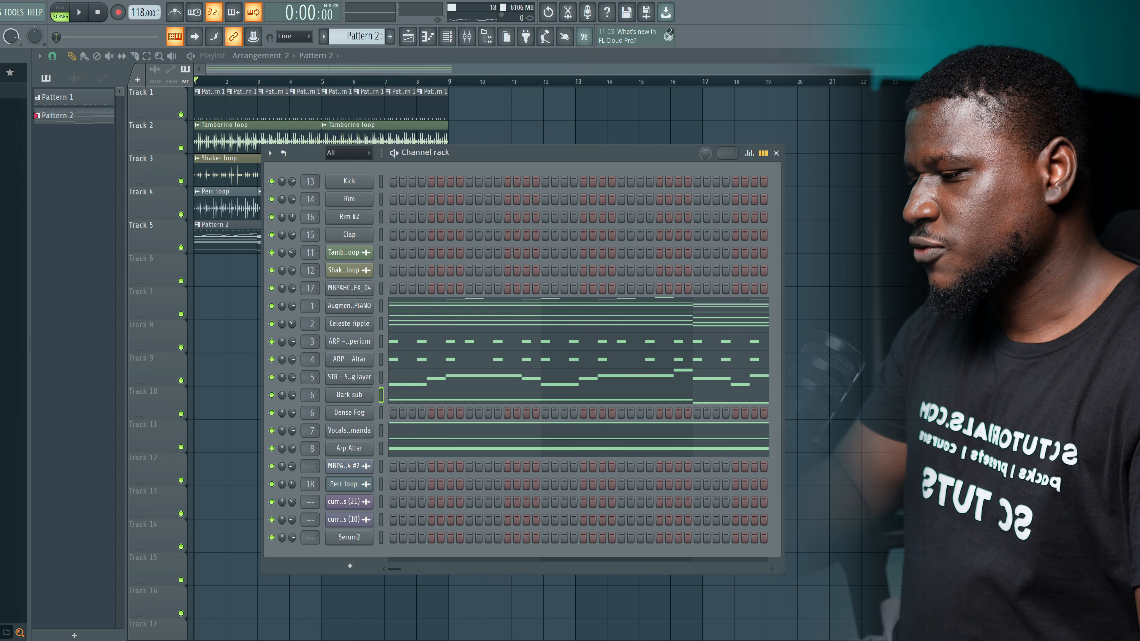
click(352, 361)
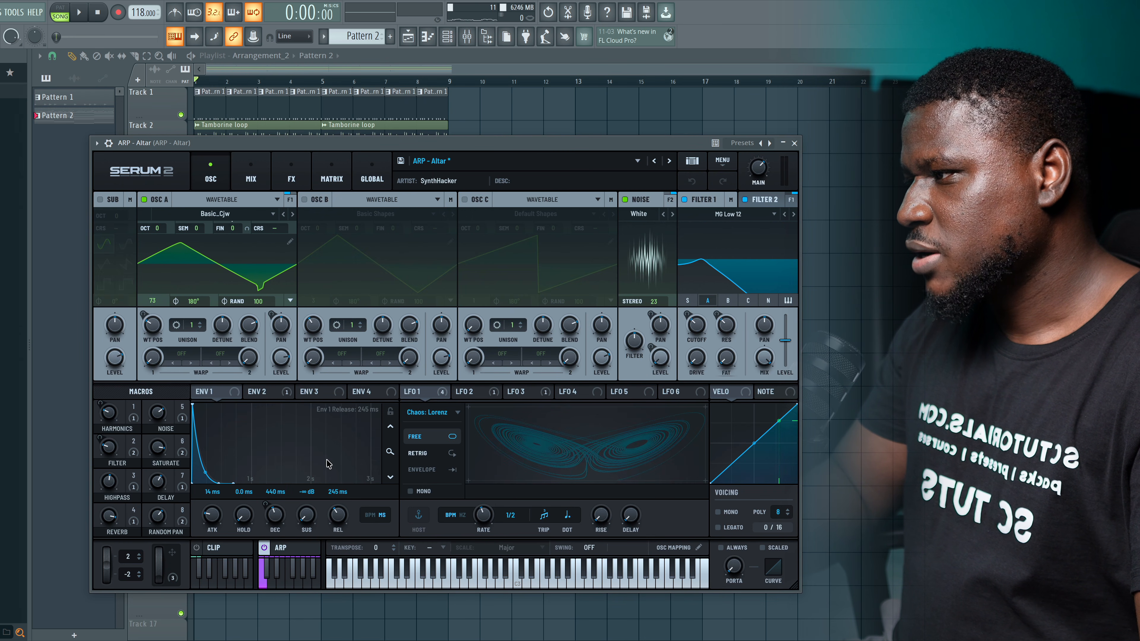
key(space)
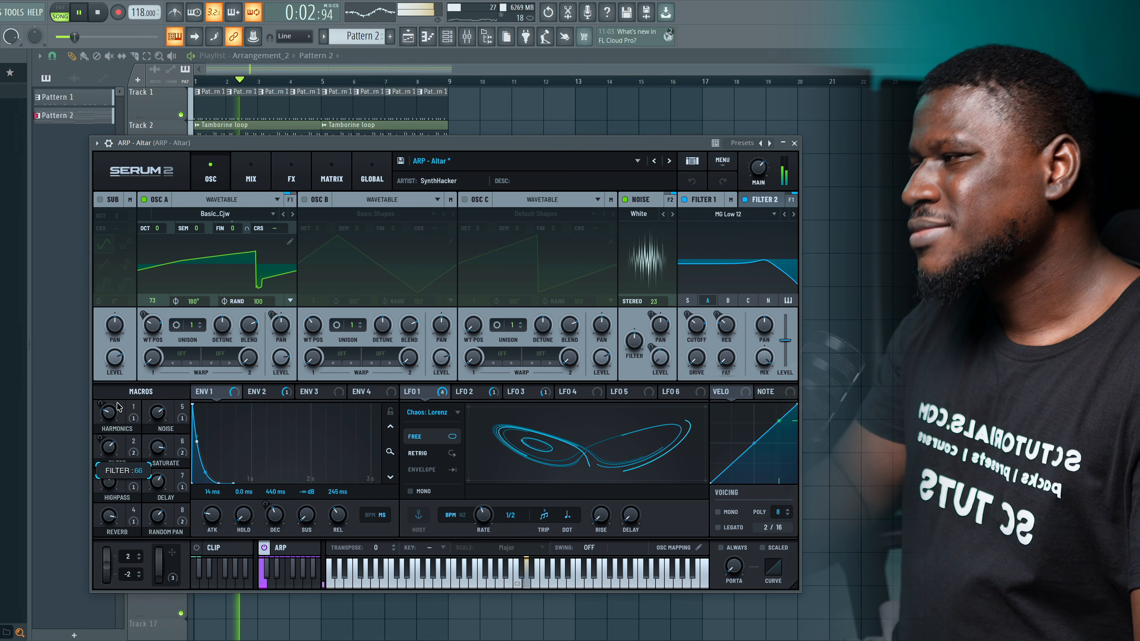
key(space)
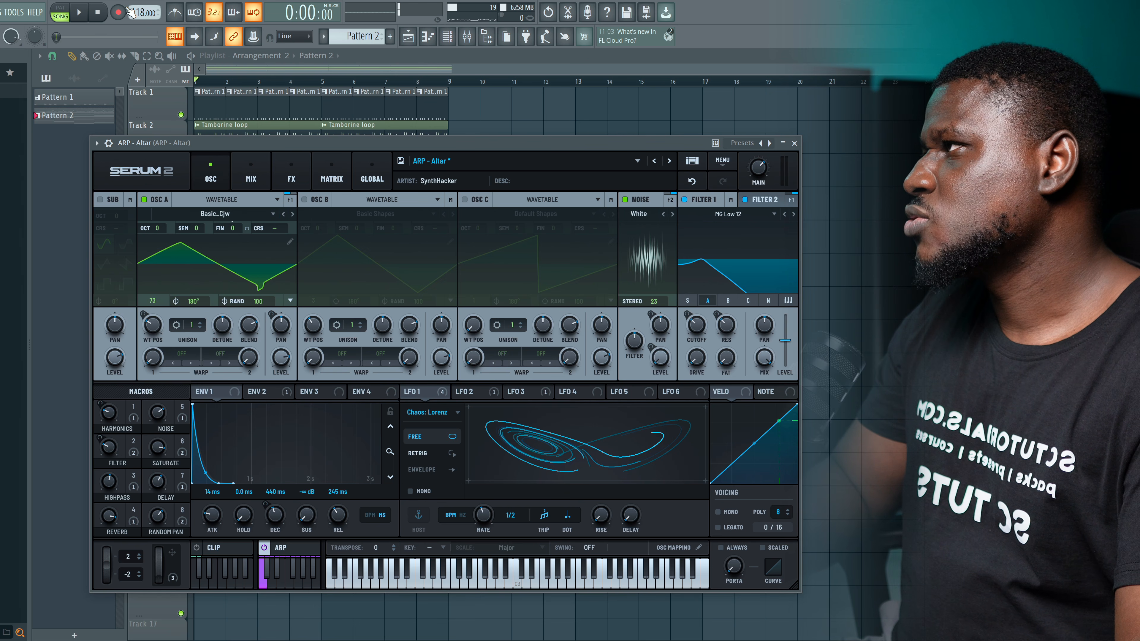
Record a rising sweep of the ARP - Altar synth's Filter macro as automation while the arrangement plays, and close Serum 2.
right_click(117, 13)
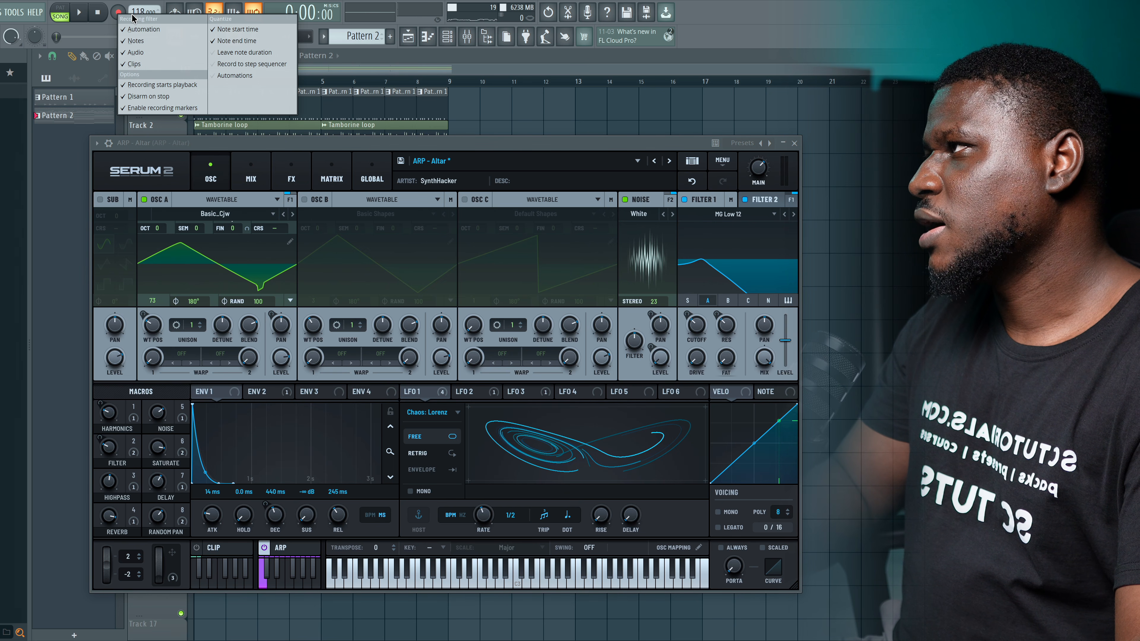
click(93, 31)
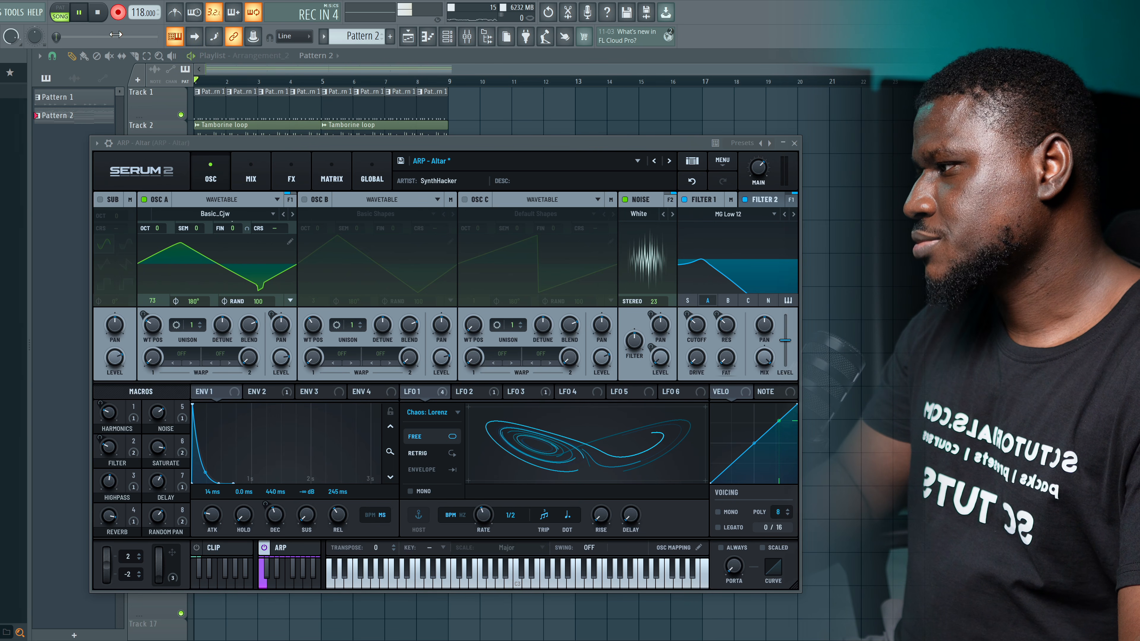
click(108, 448)
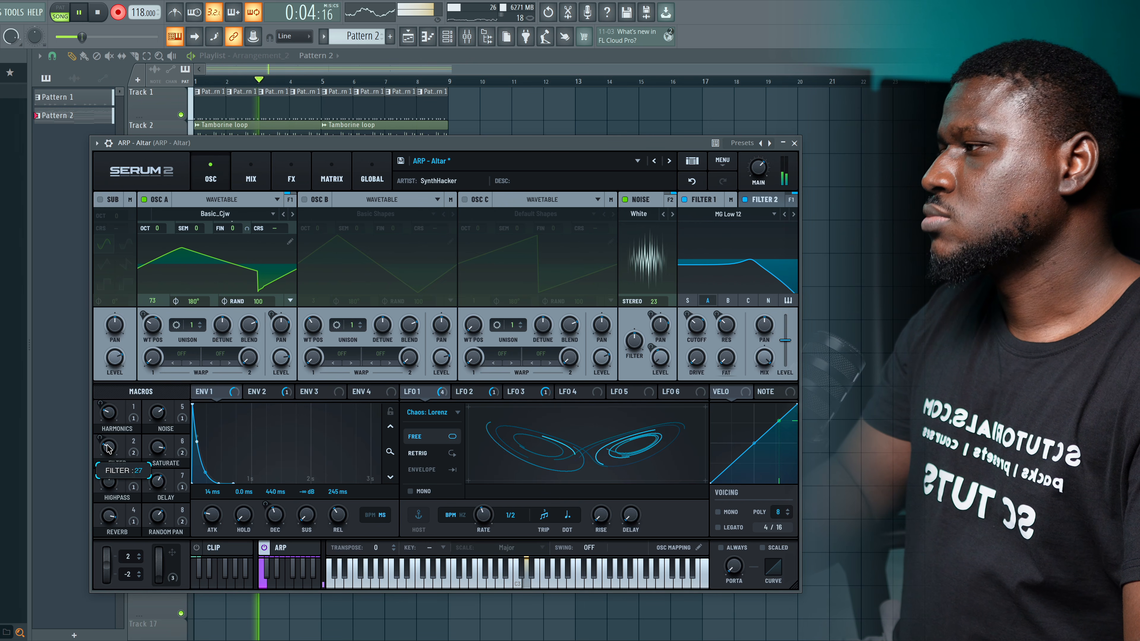
drag(107, 446, 109, 448)
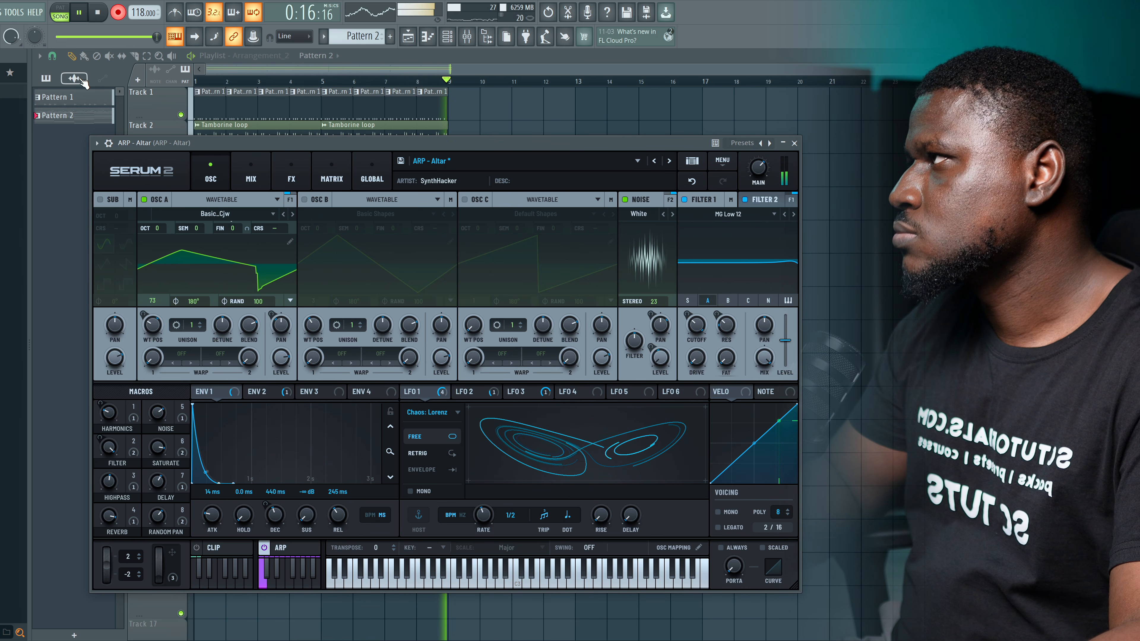
key(space)
click(794, 143)
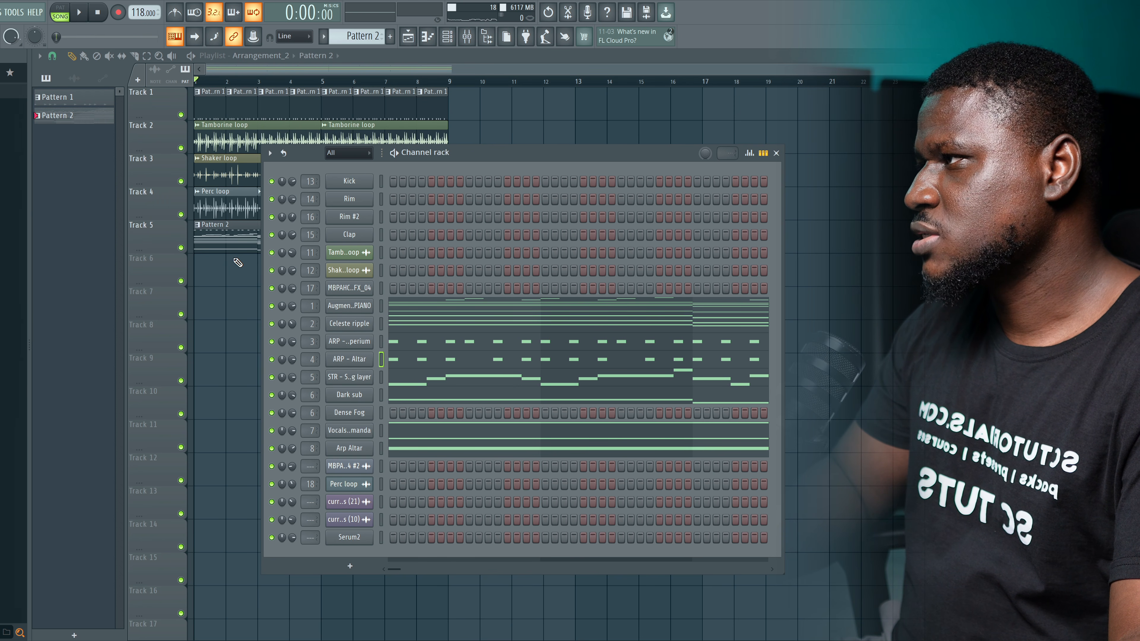
Open the ARP - Altar piano roll and redraw its FILTER automation as a ramp rising from bar 3 to about bar 8 during playback.
right_click(359, 358)
click(409, 362)
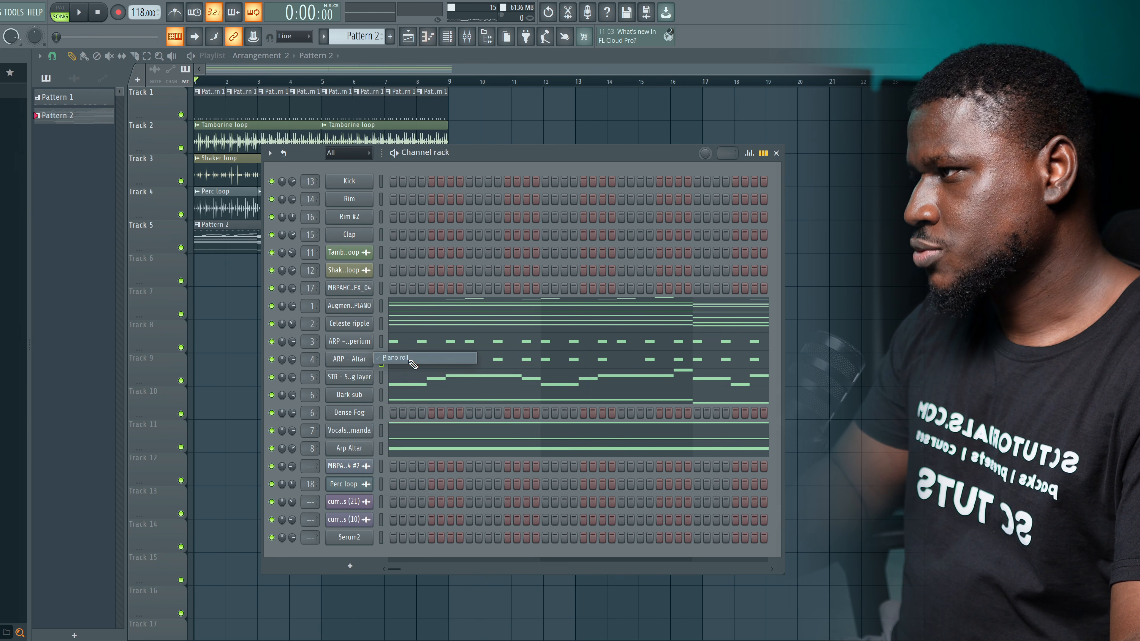
click(61, 538)
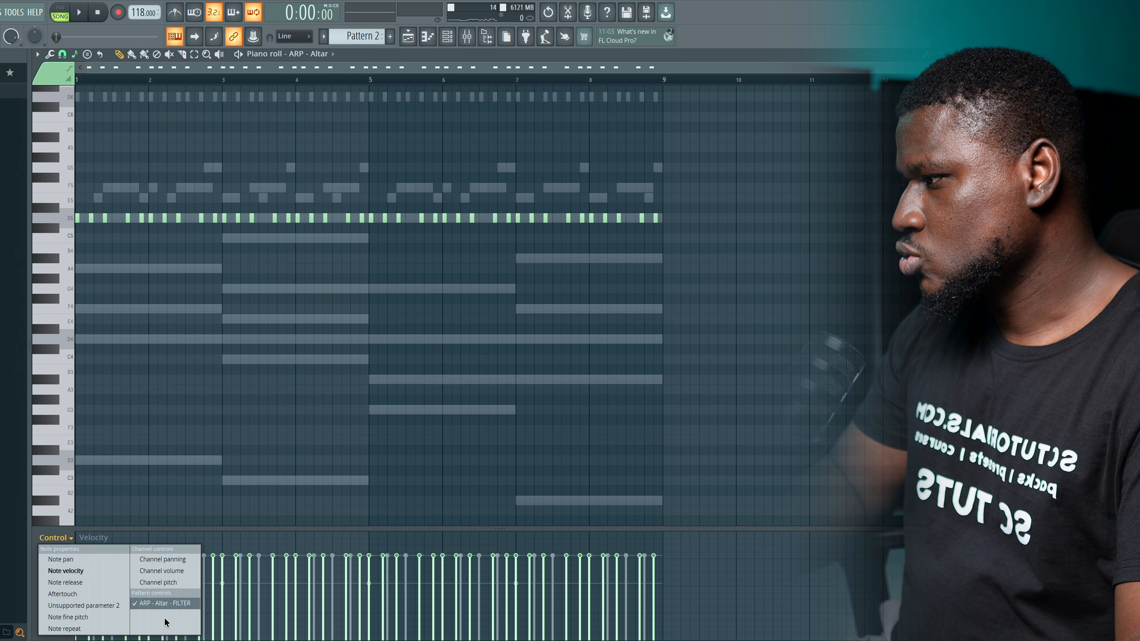
click(164, 604)
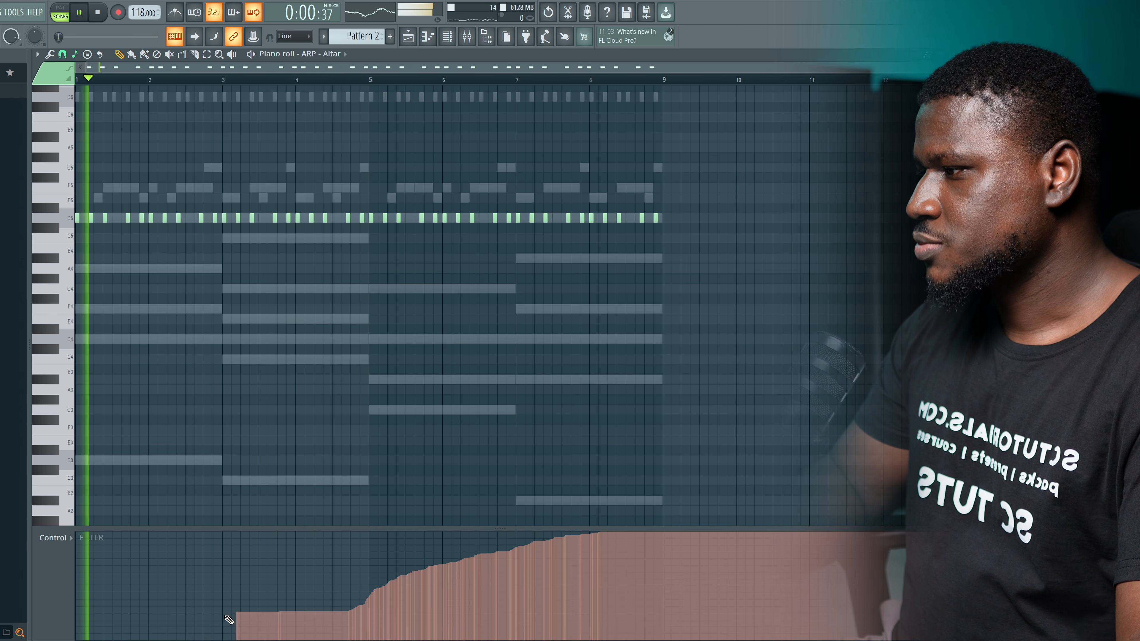
mouse_move(230, 633)
mouse_down()
mouse_move(333, 616)
mouse_move(422, 576)
mouse_move(581, 536)
mouse_up()
key(space)
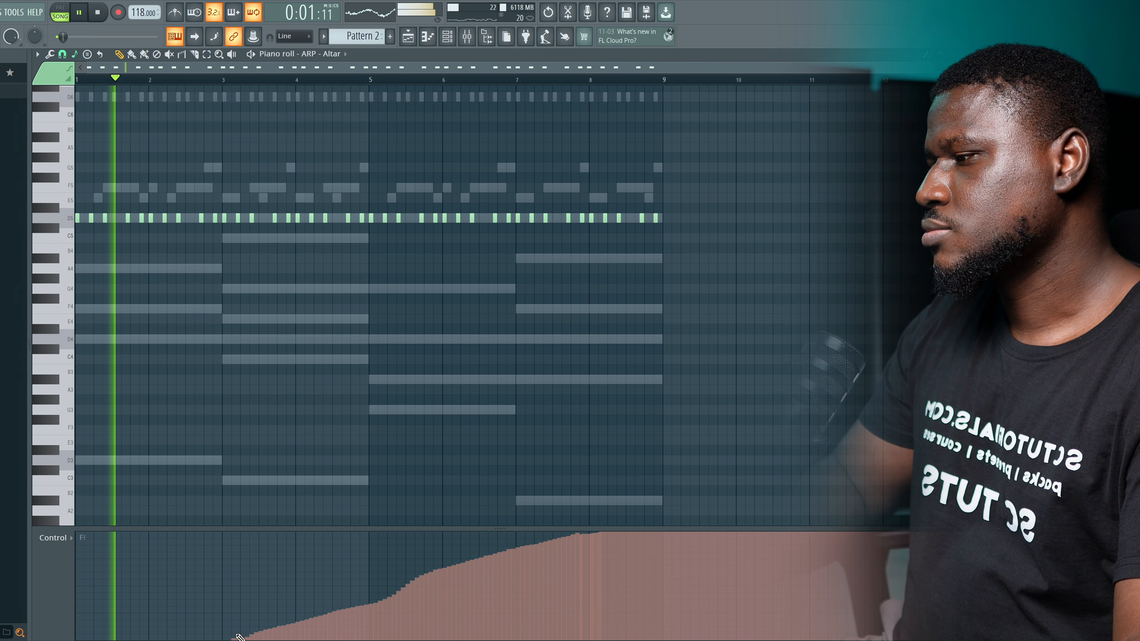
mouse_move(236, 635)
mouse_down()
mouse_move(318, 595)
mouse_move(595, 535)
mouse_up()
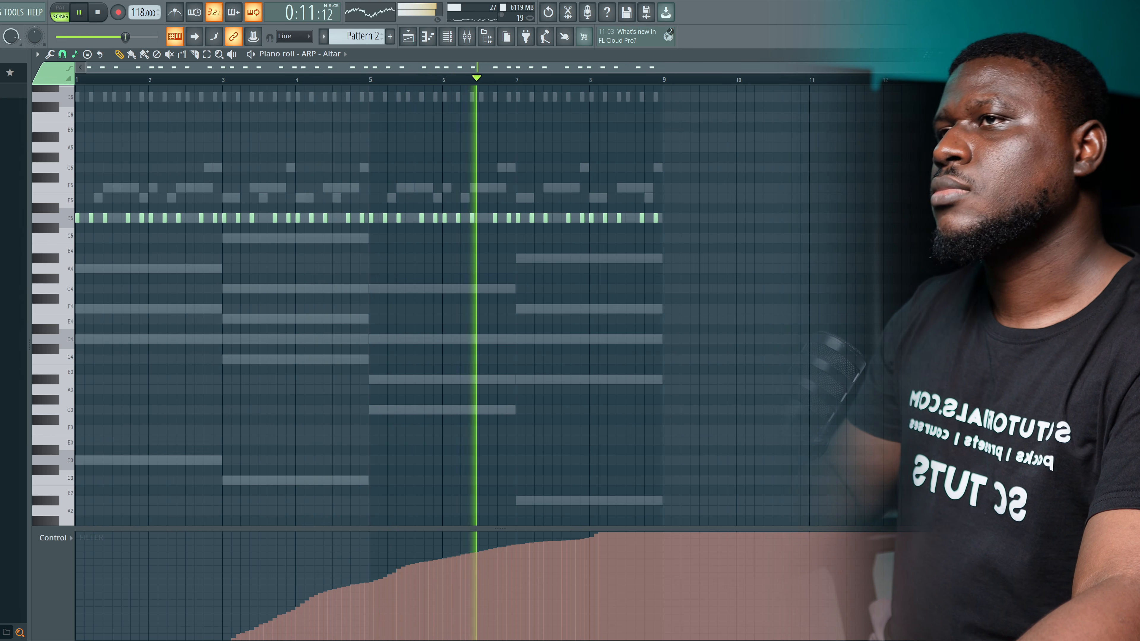
key(F7)
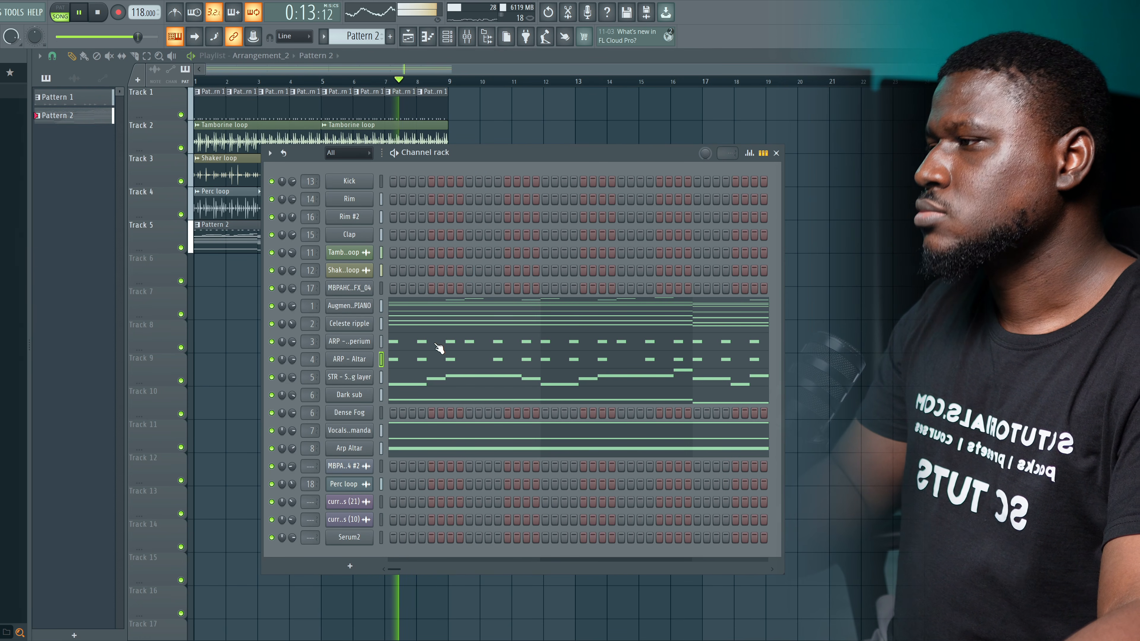
key(space)
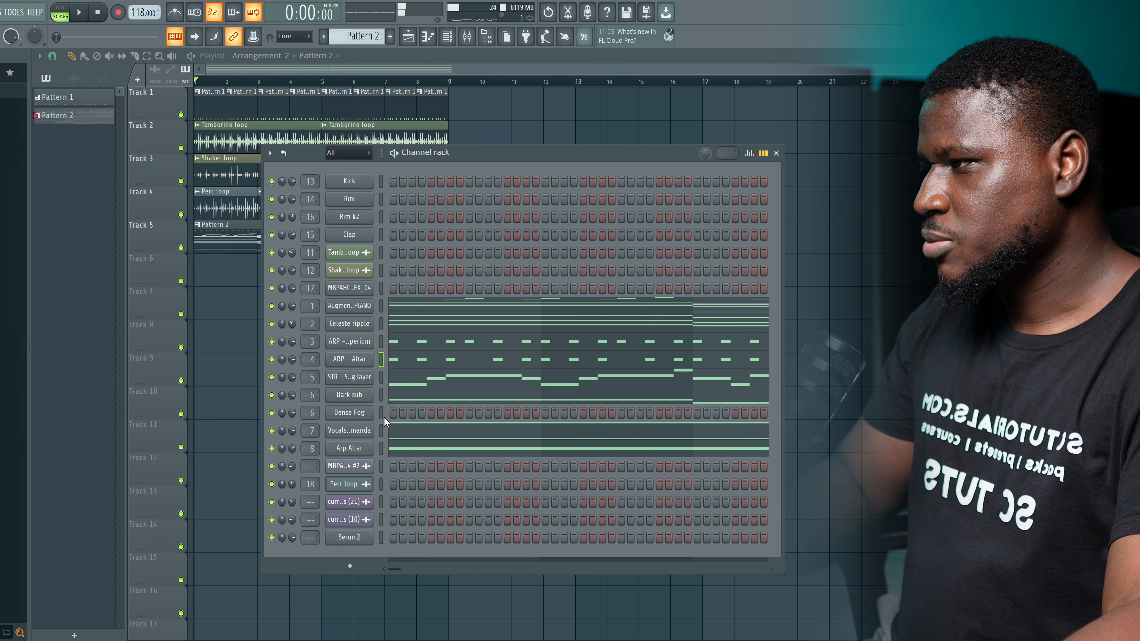
Copy the Dark sub notes into the Dense Fog channel and open the Dense Fog piano roll.
click(381, 415)
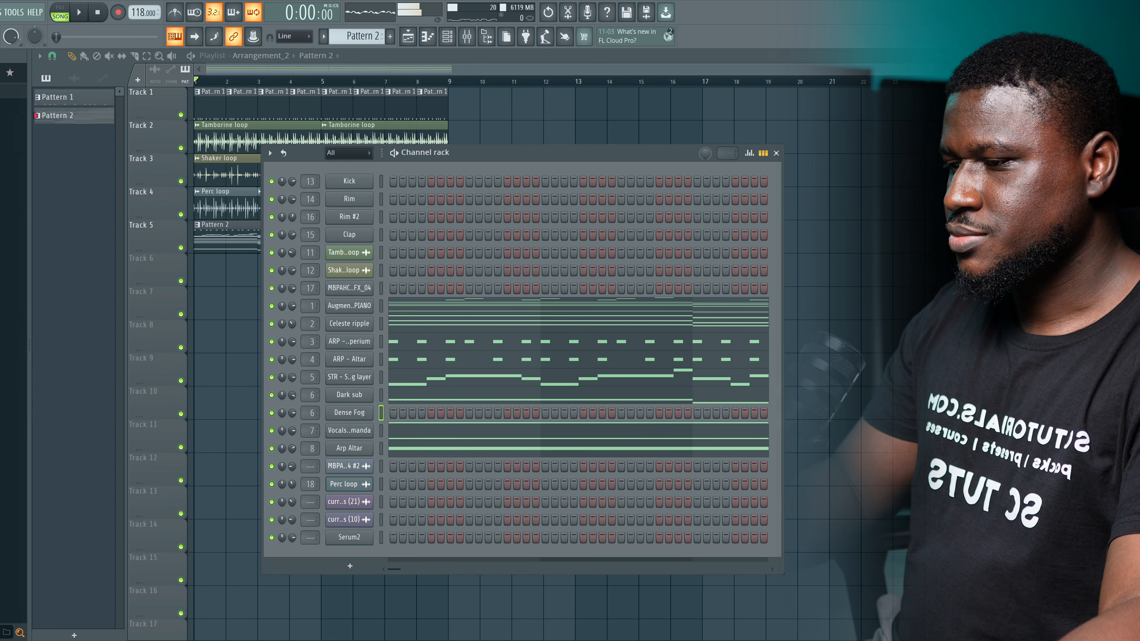
click(351, 397)
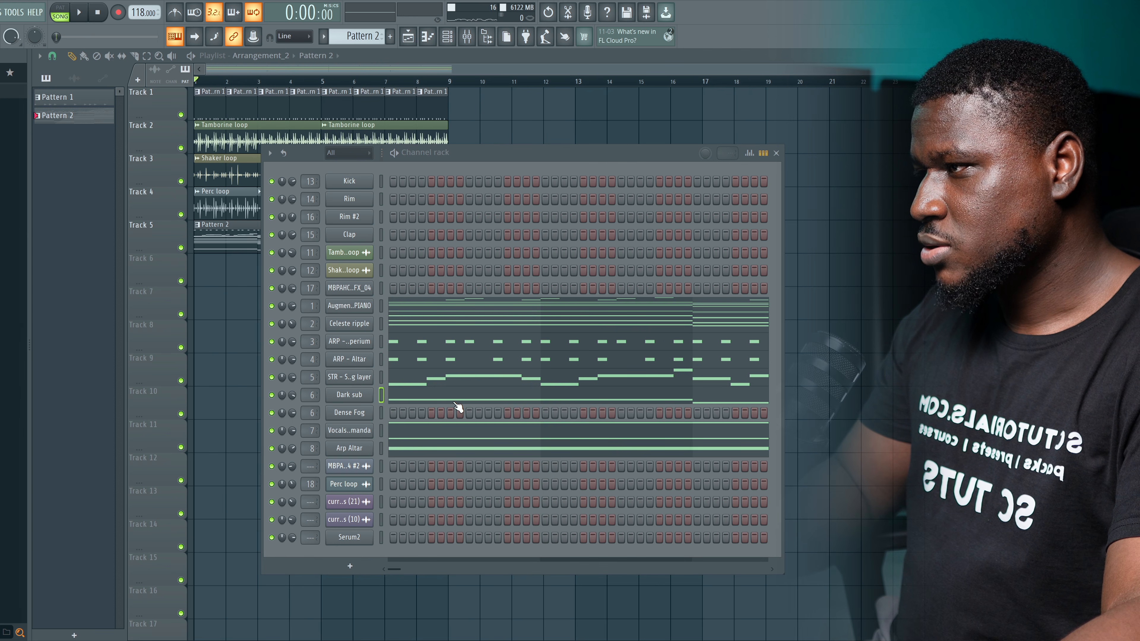
right_click(345, 416)
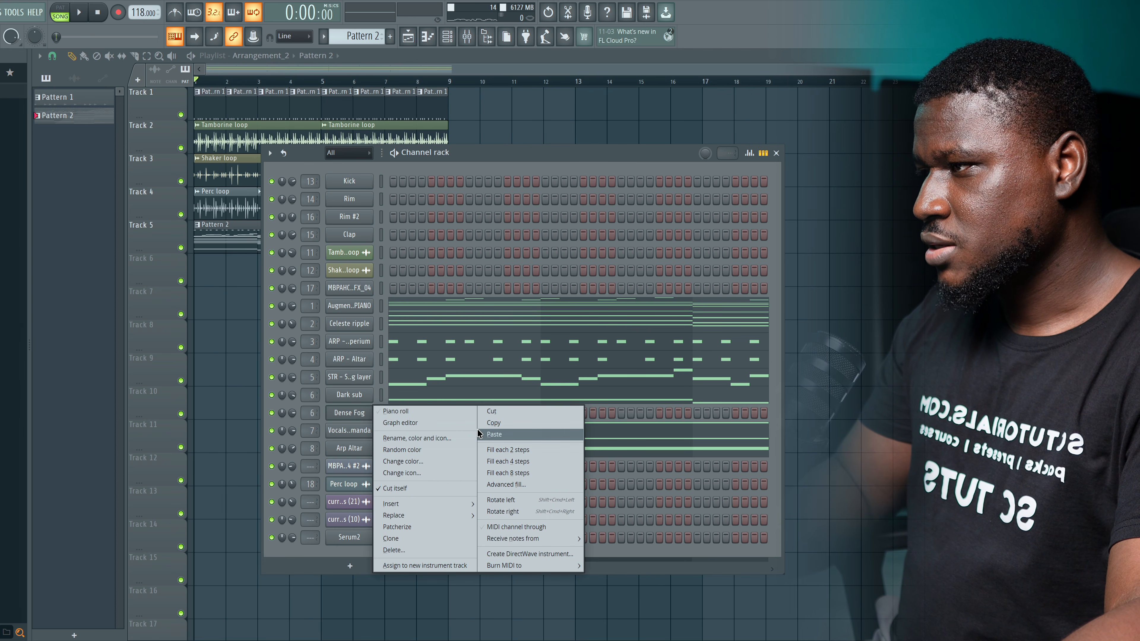
click(492, 436)
key(space)
click(398, 416)
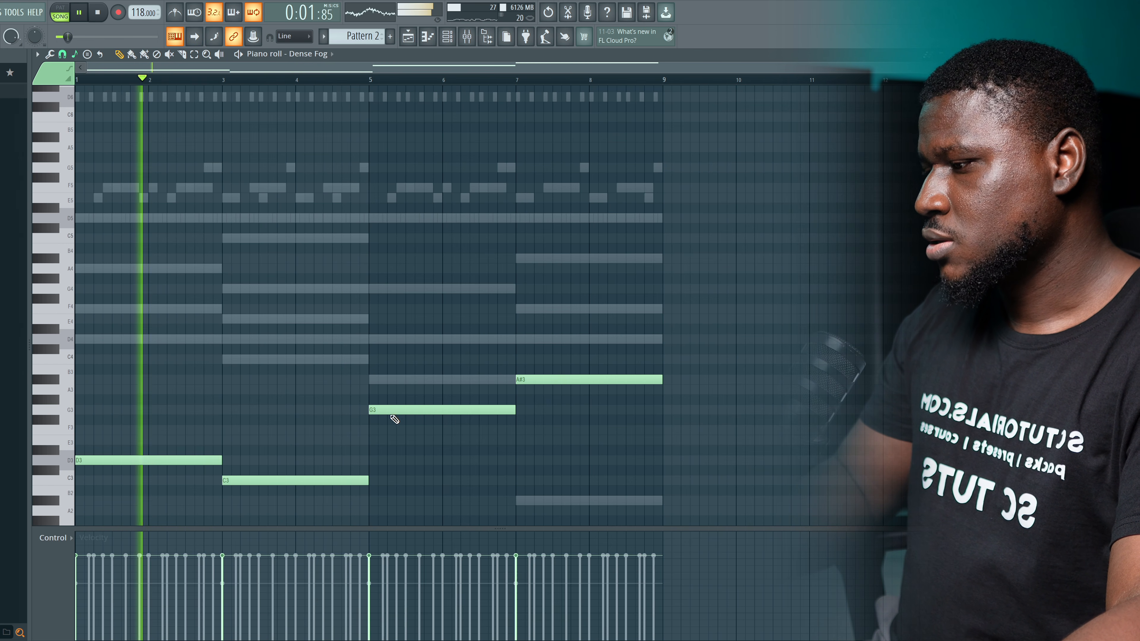
Transpose the Dense Fog notes up two octaves to D5, C5, G5 and A#5.
key(space)
key(ctrl+Up)
key(ctrl+Up)
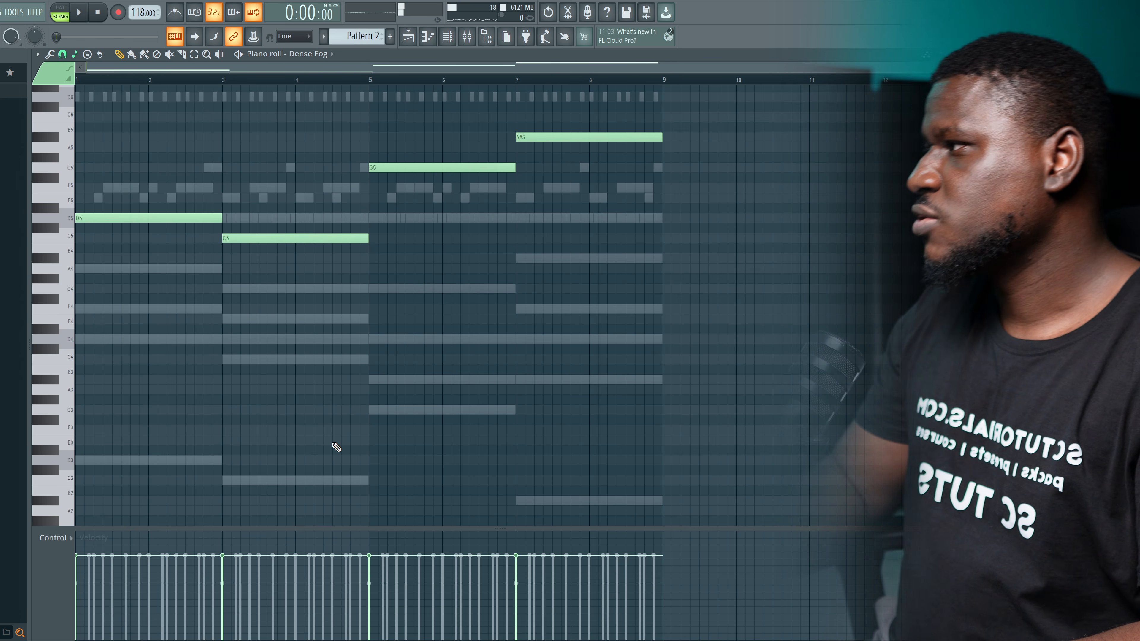
scroll(334, 451, up, 3)
Open the Dense Fog channel's instrument and examine its Dense Fog preset in Pure LoFi.
click(448, 36)
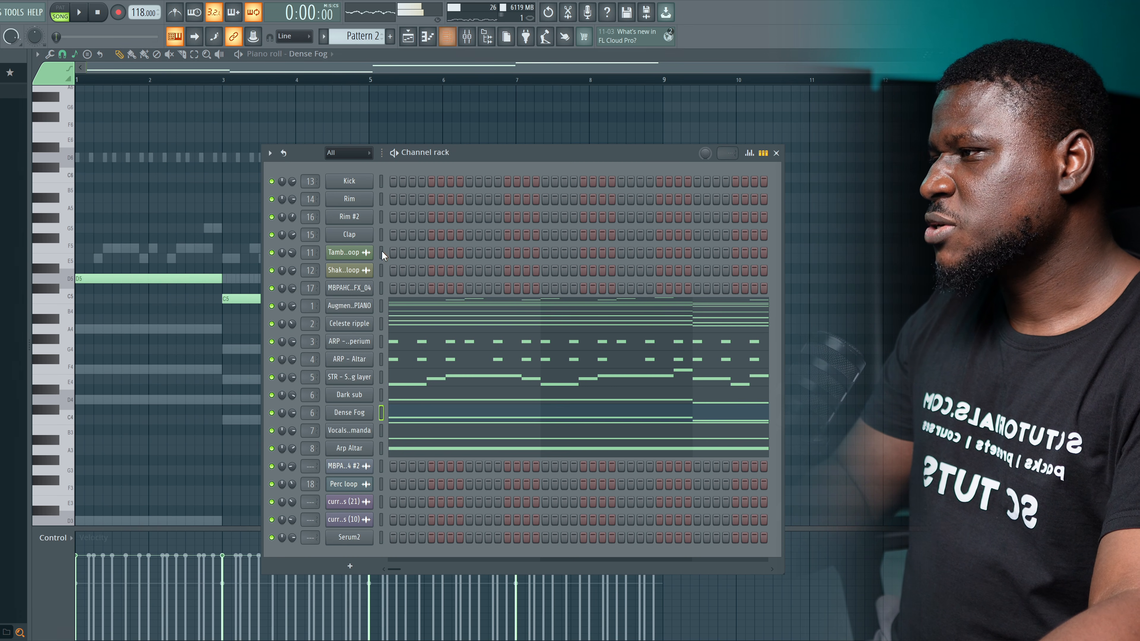
click(350, 414)
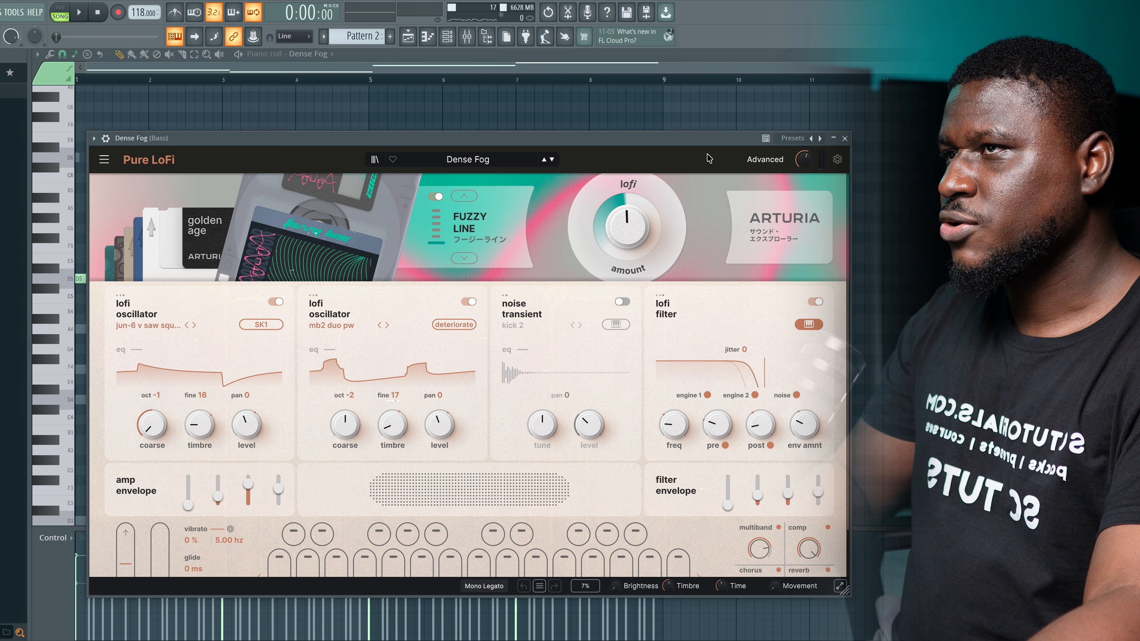
click(845, 137)
Examine Gross Beat's Sidechain volume preset on the Bass mixer track while playing the arrangement, and close the open windows.
click(467, 36)
click(700, 136)
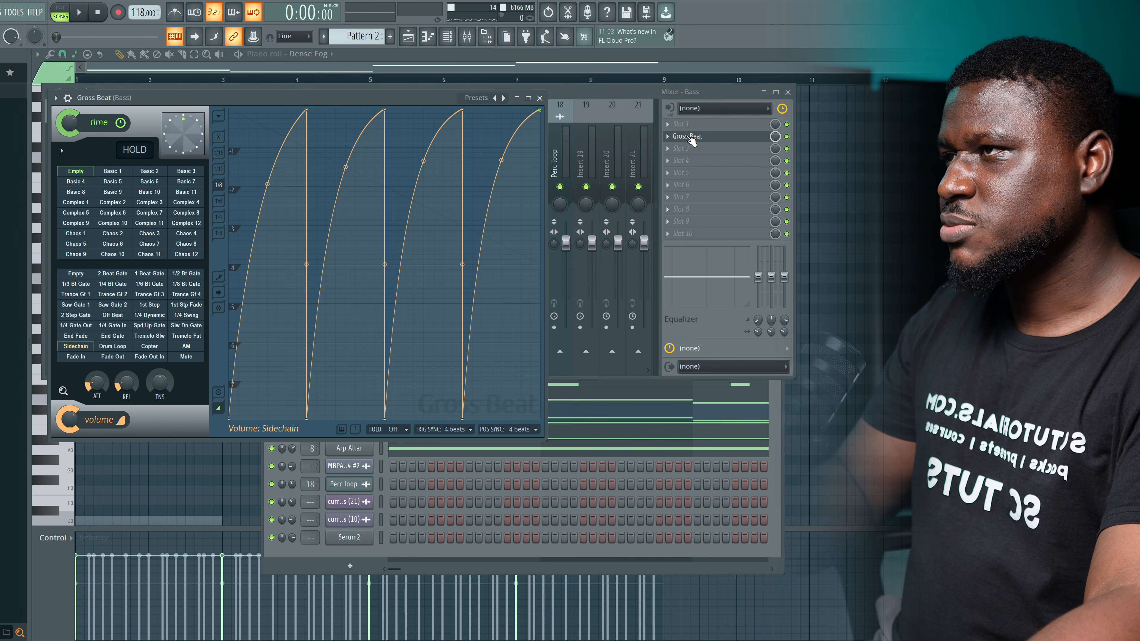
key(space)
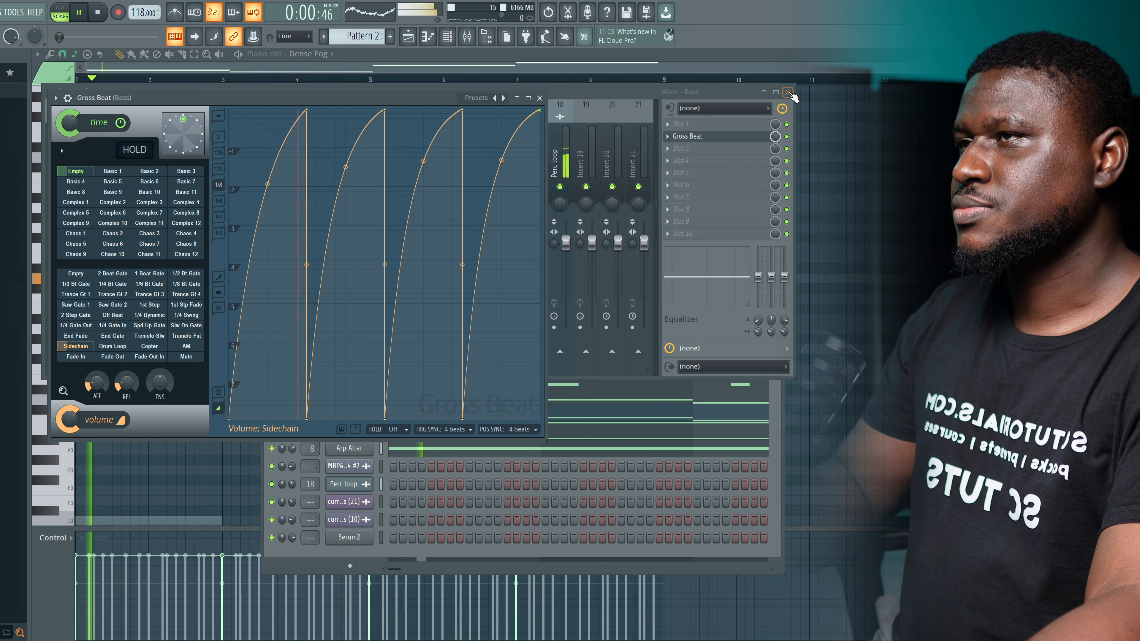
click(788, 92)
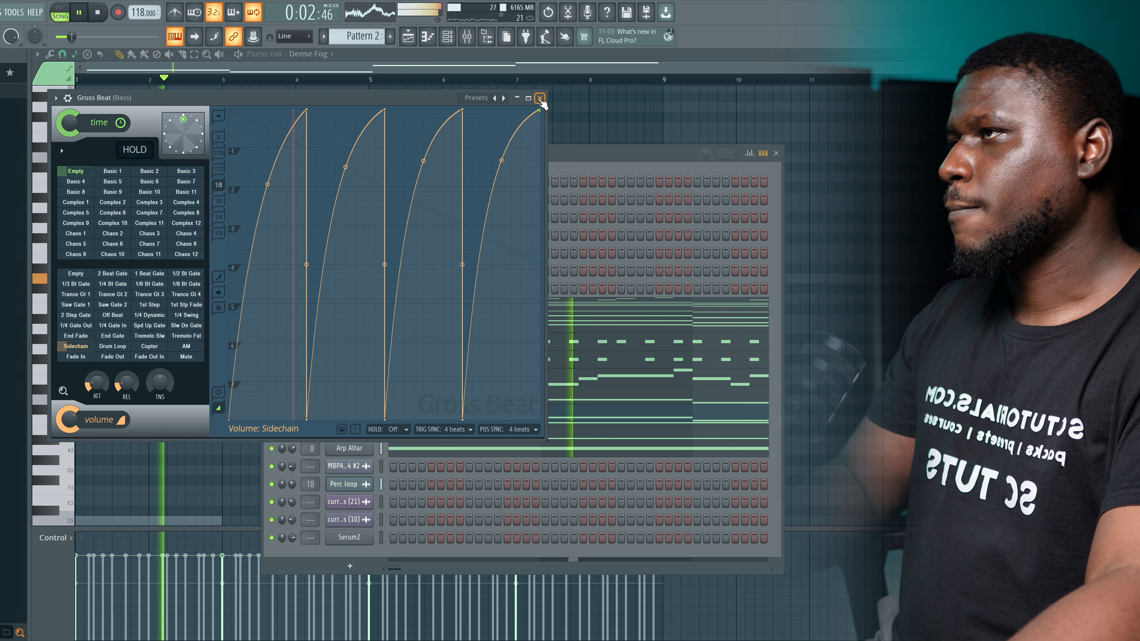
click(539, 98)
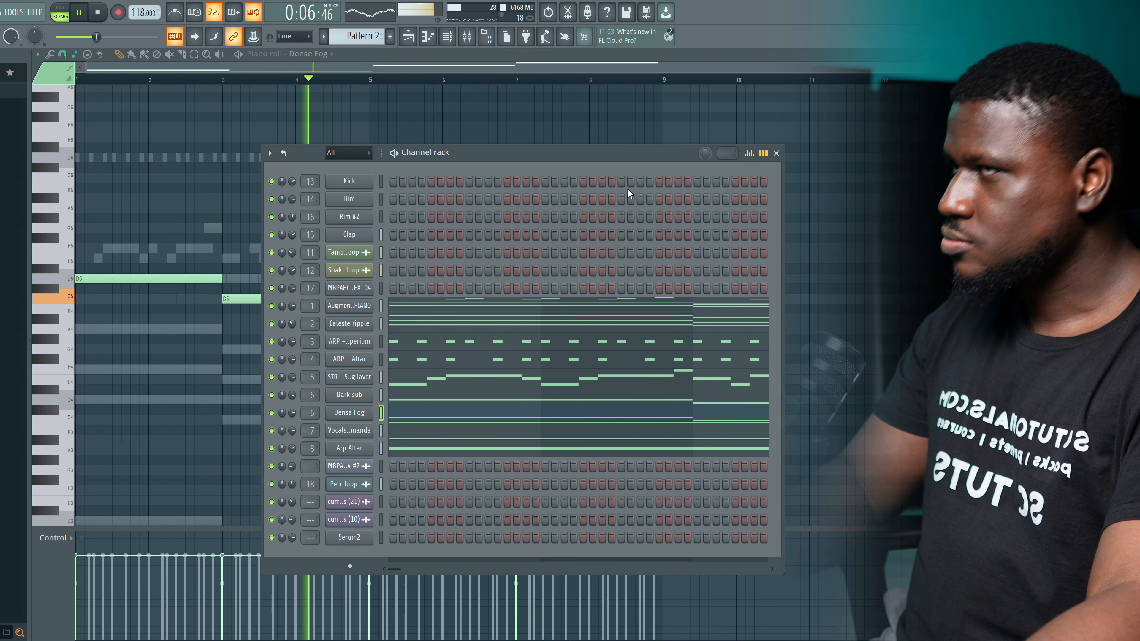
click(776, 153)
click(1004, 54)
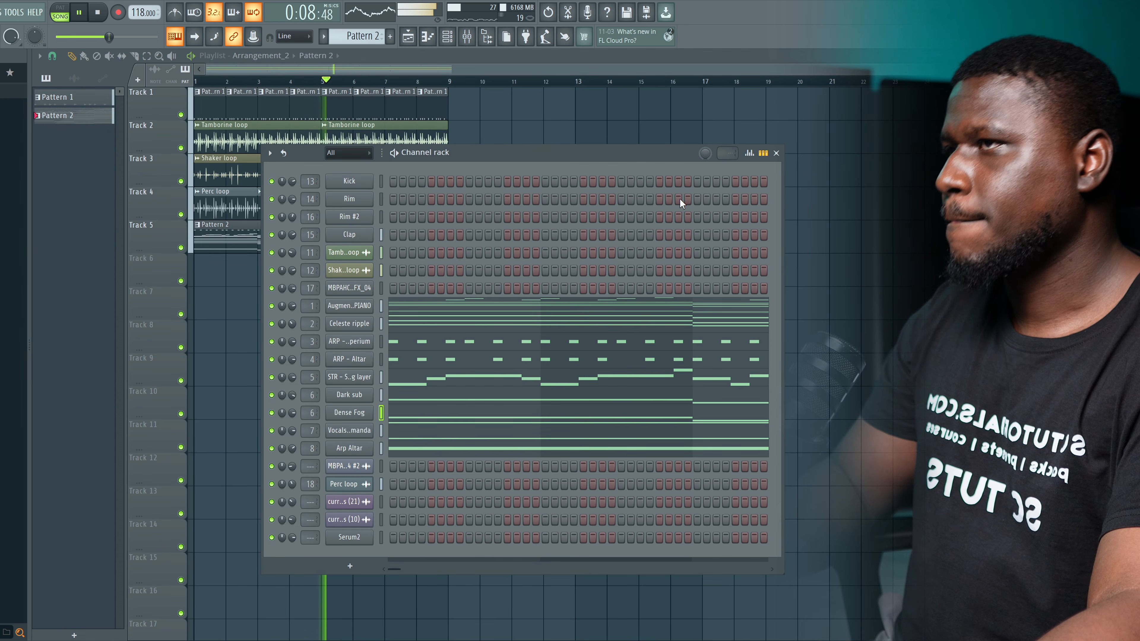
click(775, 154)
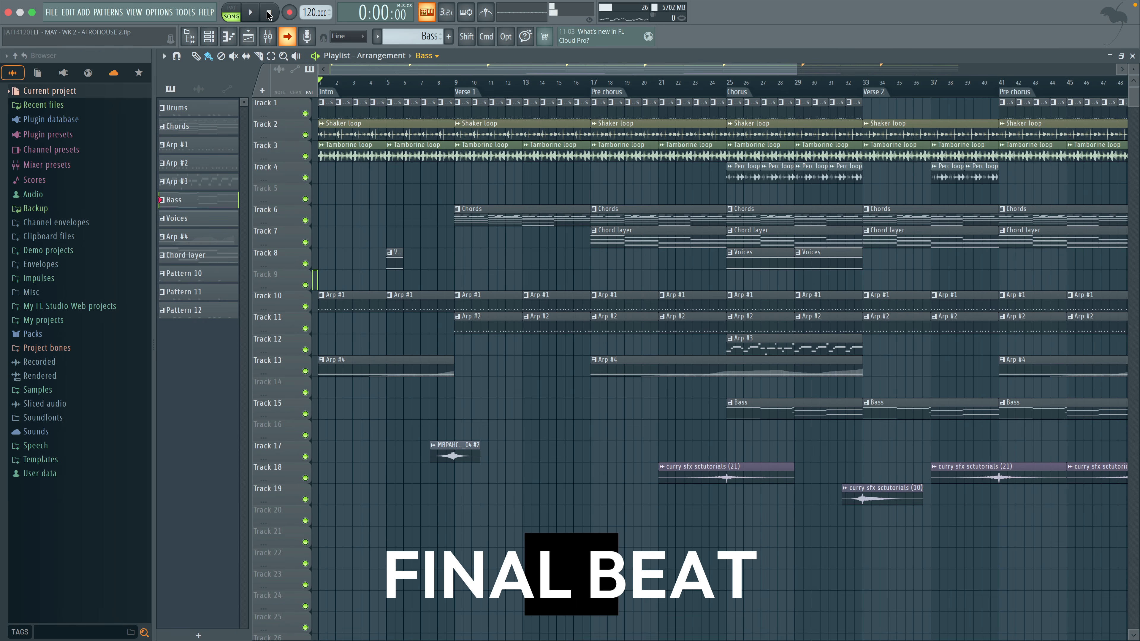
Play the finished Afro house arrangement from the Intro to the end while reviewing its sections and clips.
key(space)
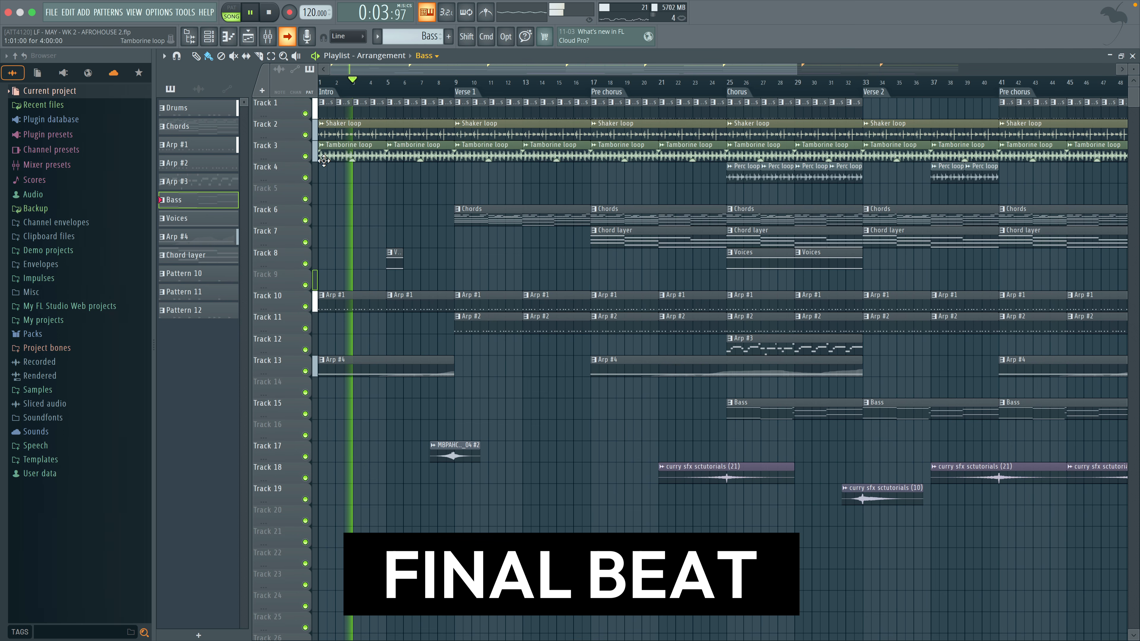
scroll(539, 96, up, 5)
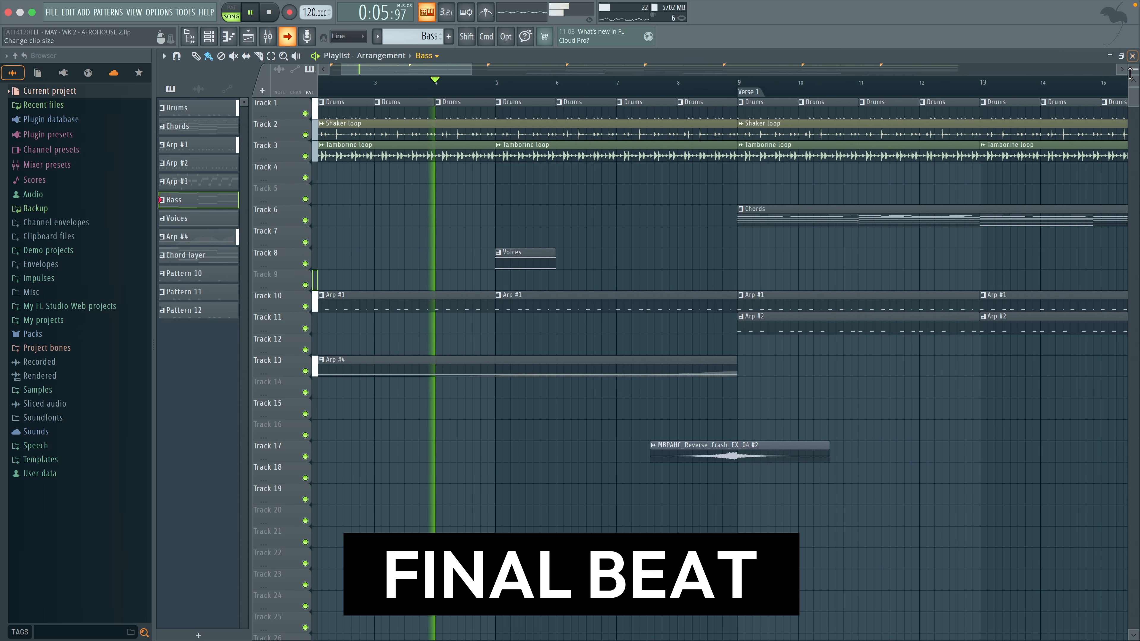
drag(1134, 72, 1135, 69)
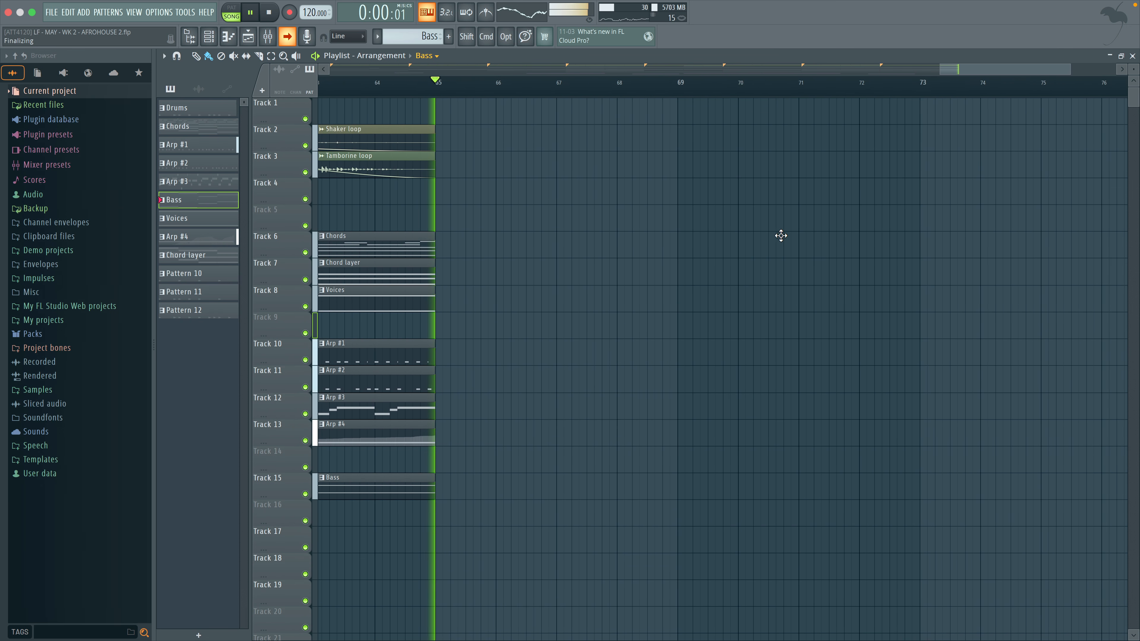
key(space)
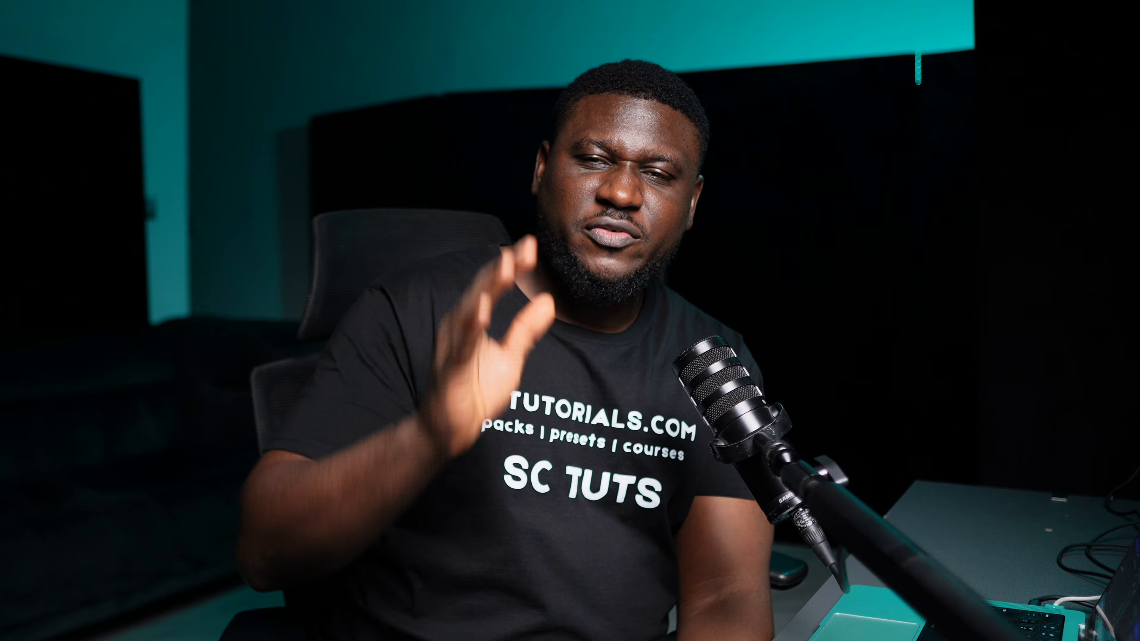